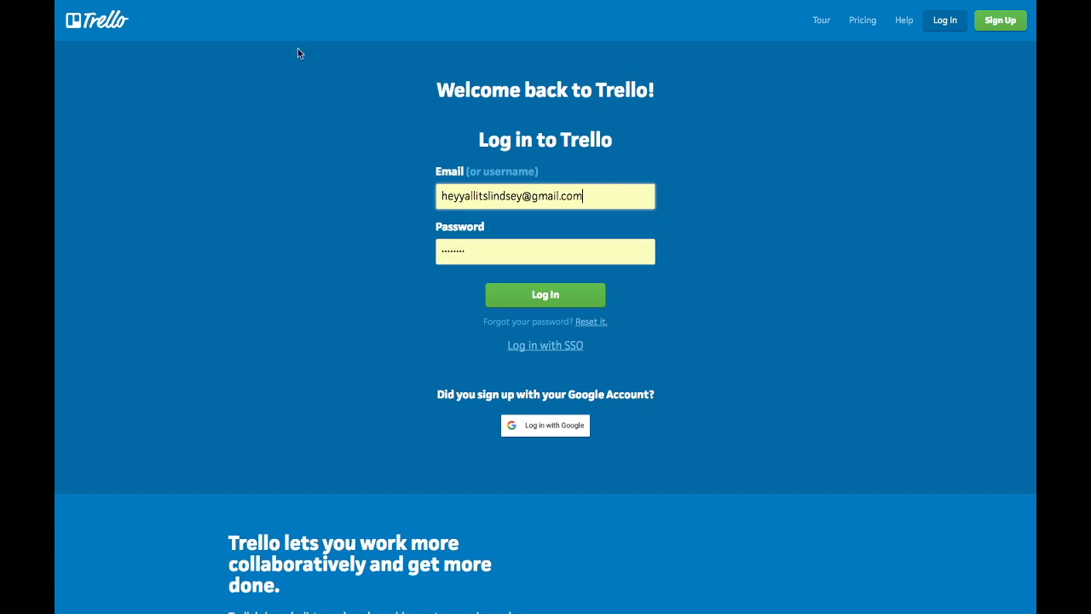
Log in to the account with the prefilled e-mail and password.
mouse_move(213, 2)
click(544, 295)
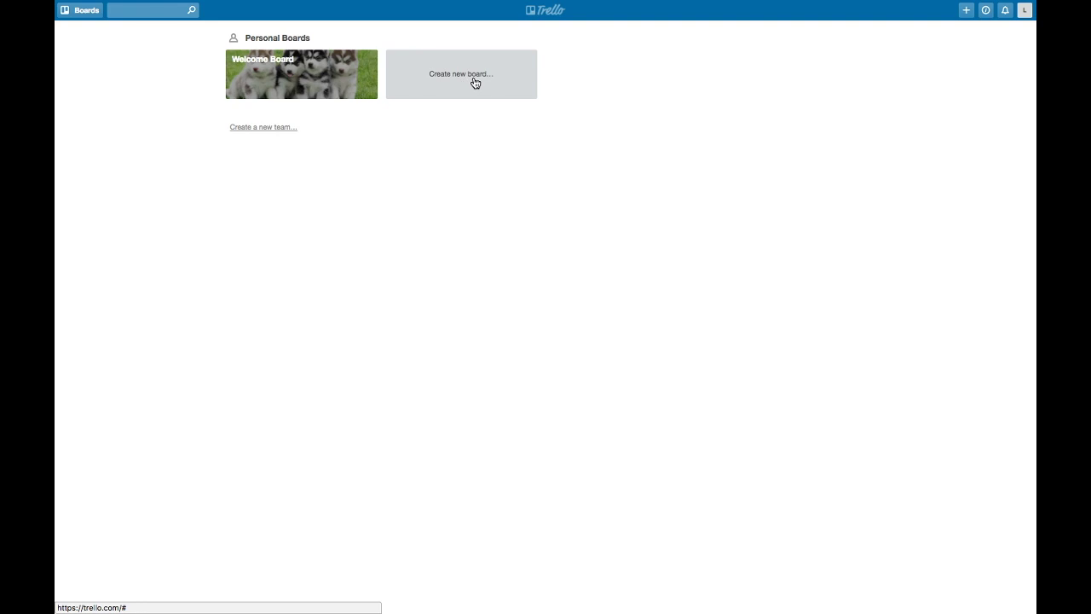
click(965, 12)
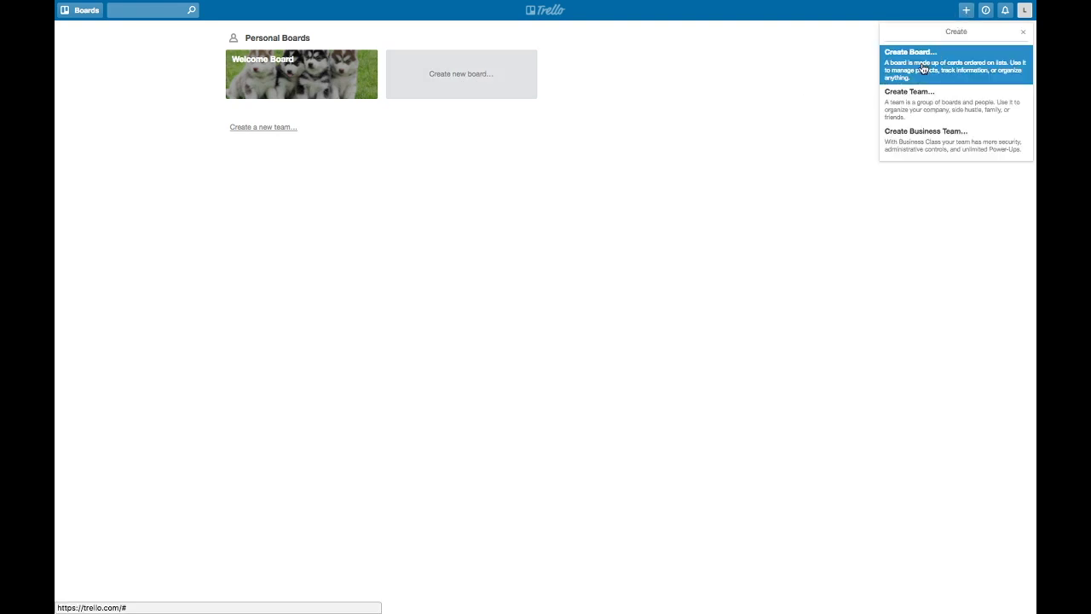
click(372, 271)
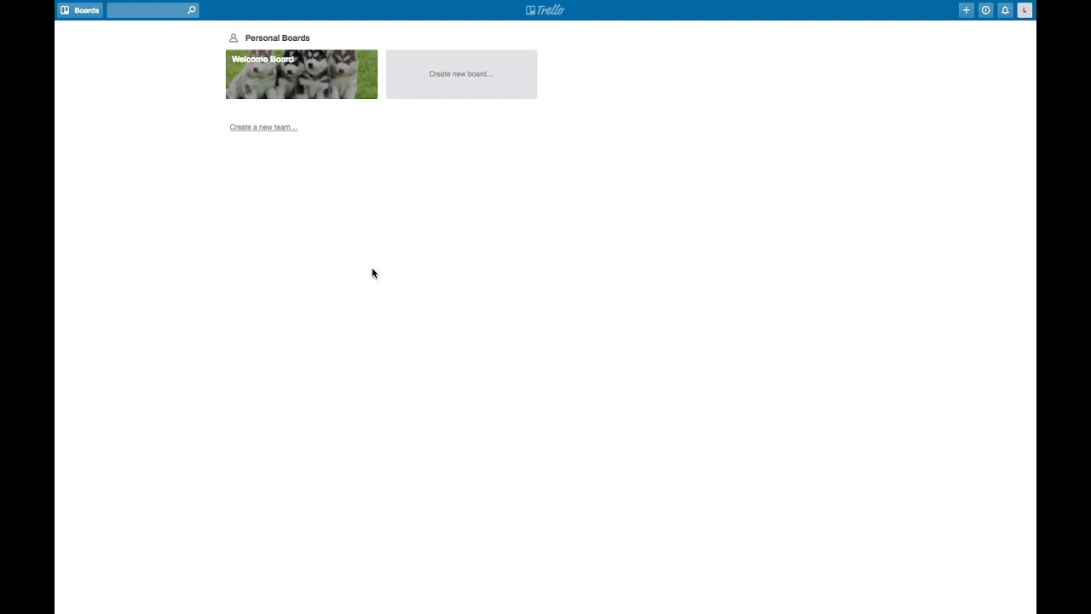
click(82, 19)
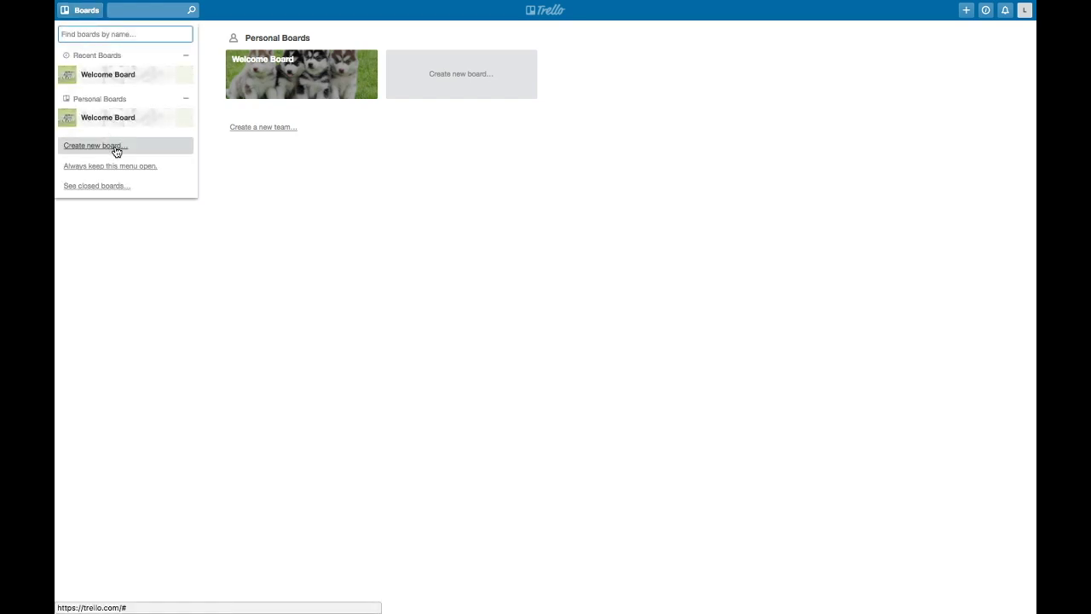
click(394, 266)
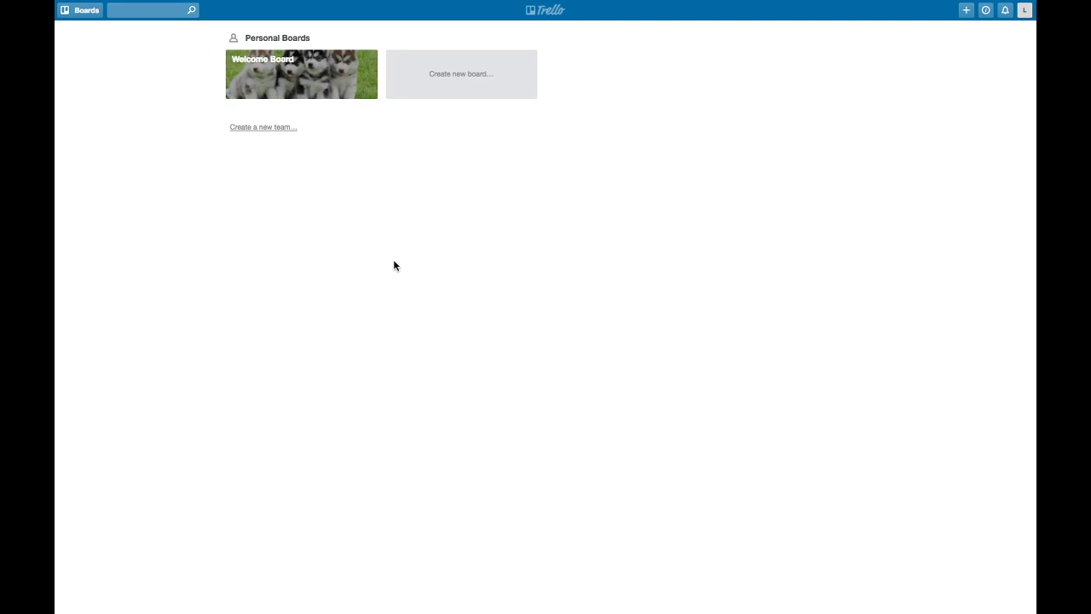
Create a private personal board titled Meal Planning and hide the board's side menu.
click(479, 92)
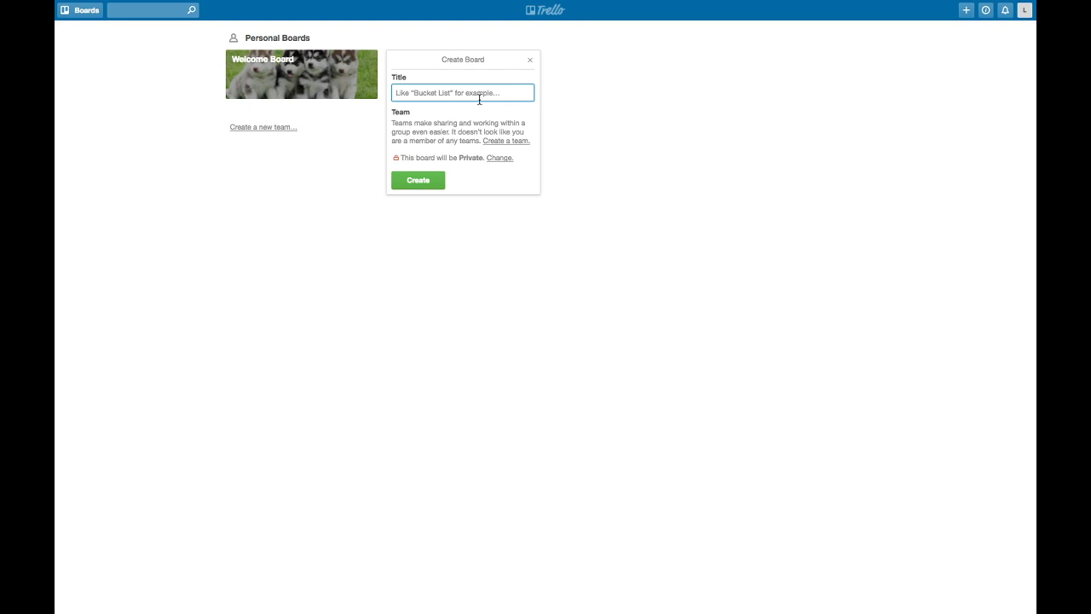
text(Meal)
key(Down)
key(Return)
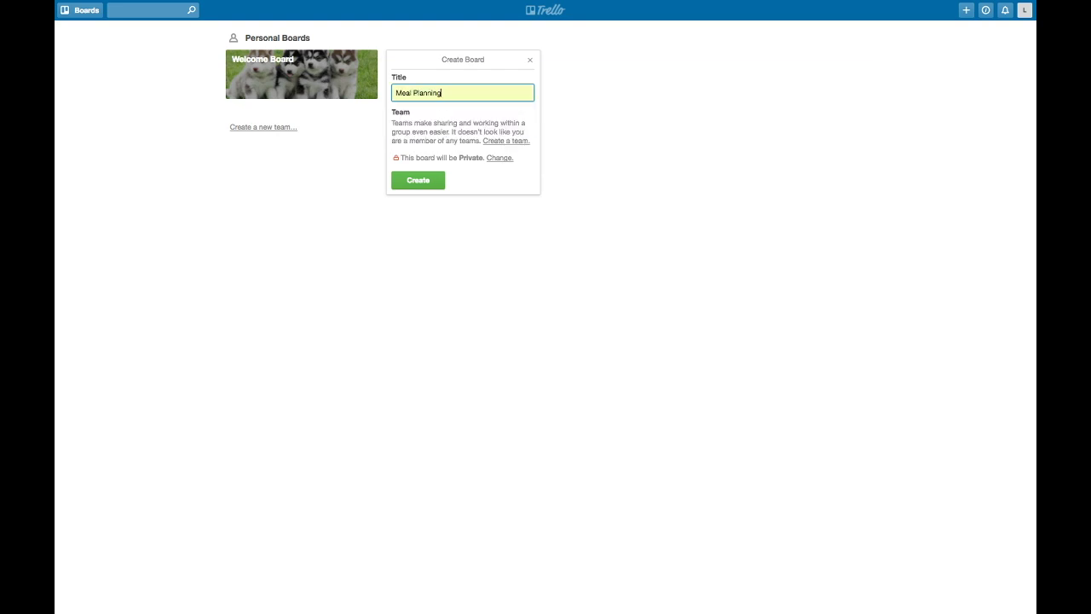
click(423, 182)
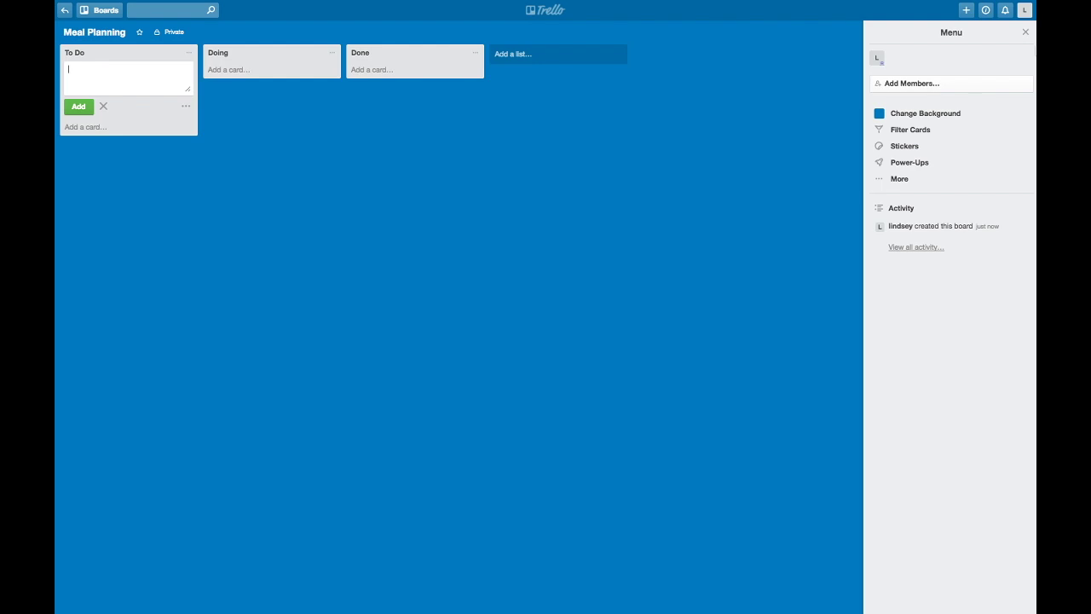
click(1025, 32)
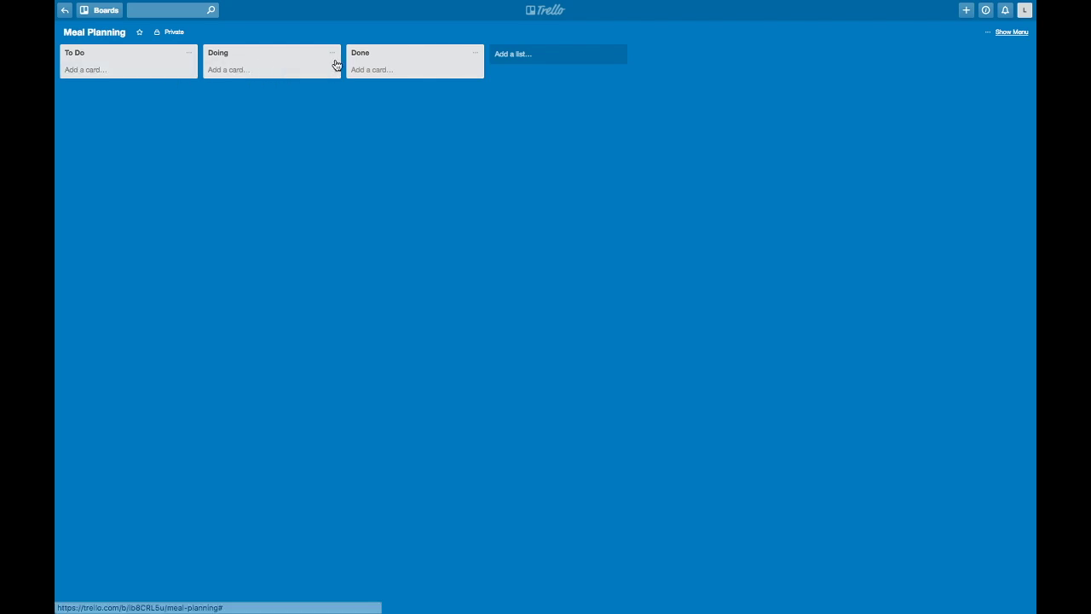
Add two cards, Dishes and Grocery Shopping, to the To Do list.
click(143, 75)
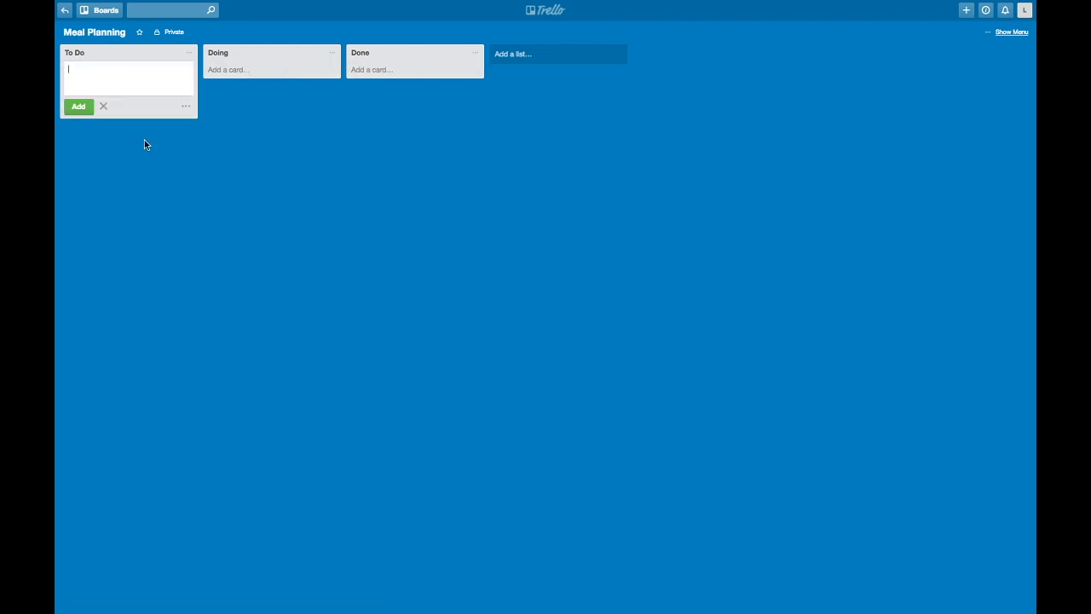
text(Dishes)
key(Return)
text(Gro)
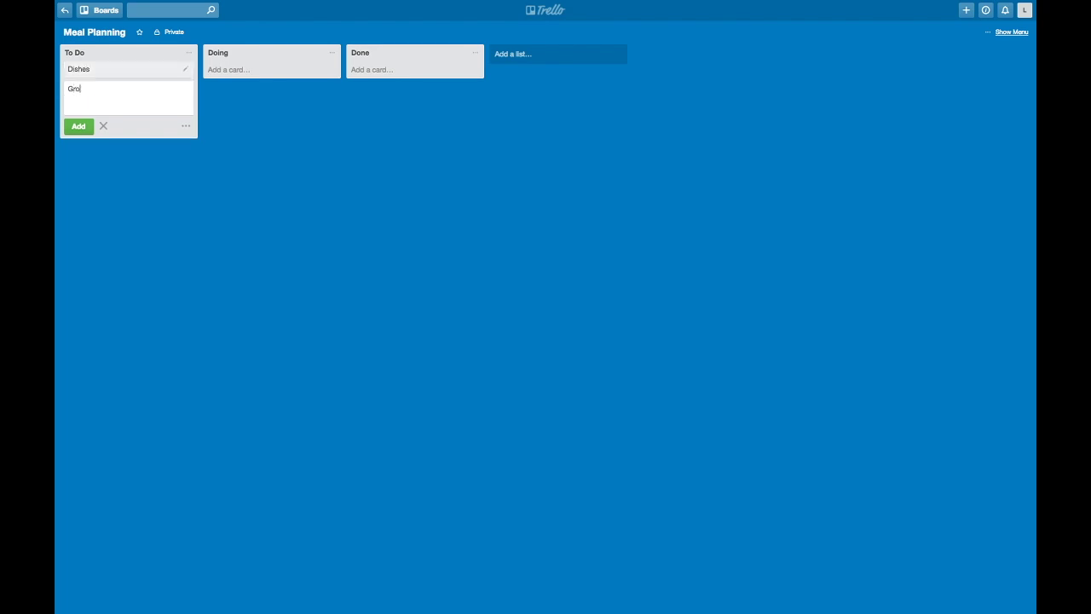
text(cery Shopping)
key(Return)
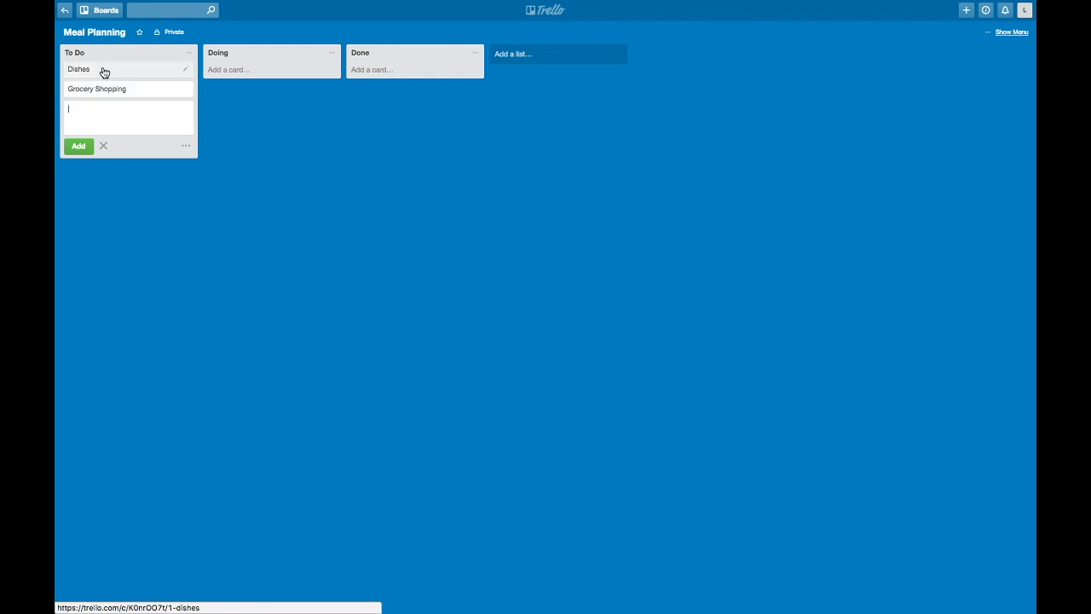
Move the Dishes card to the Done list and back to the To Do list.
drag(104, 72, 369, 79)
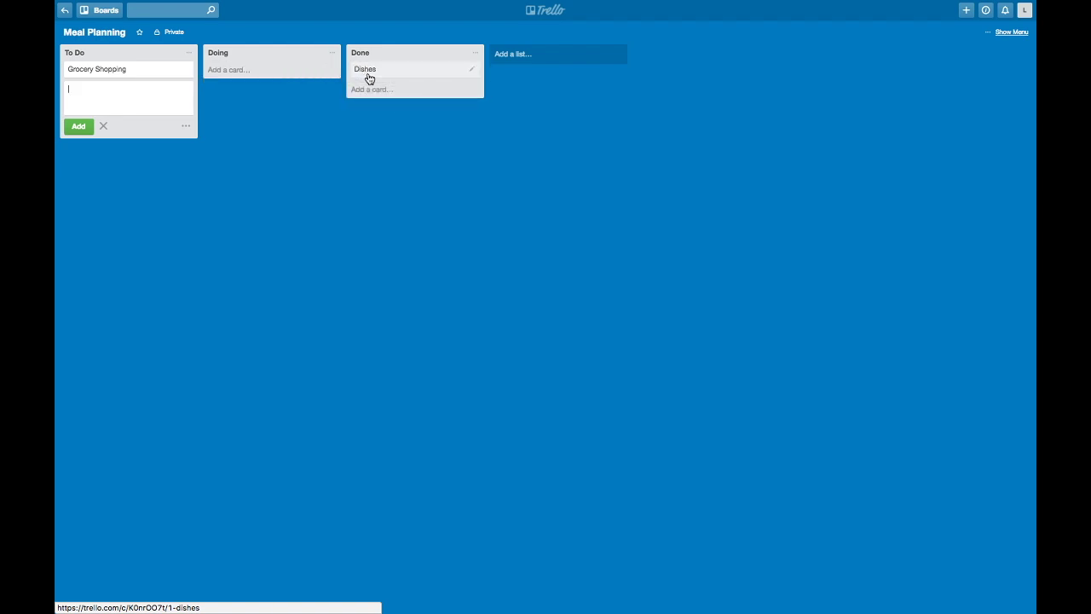
drag(369, 79, 121, 104)
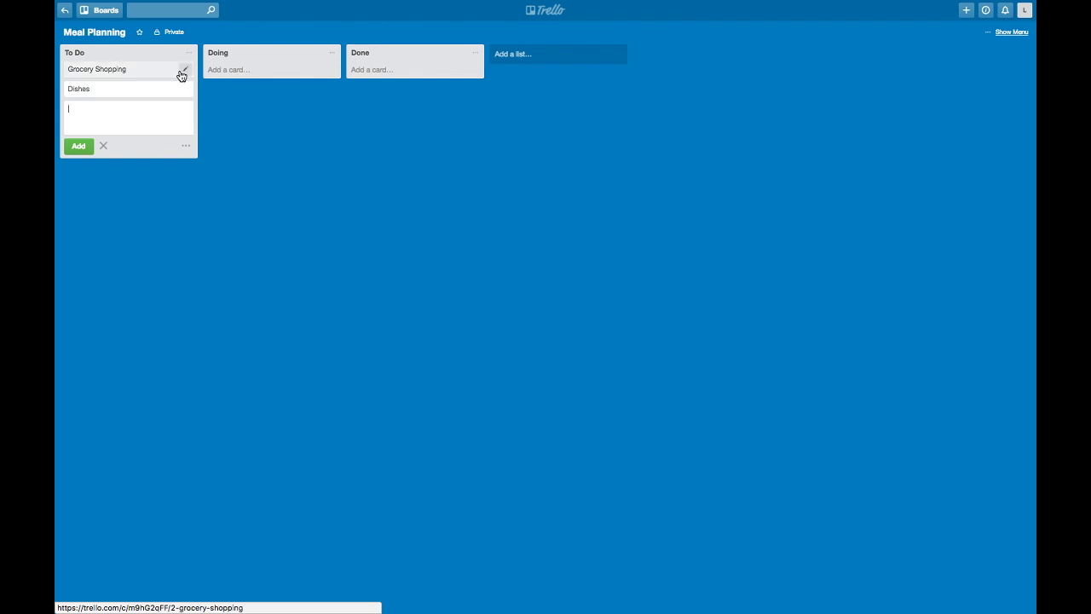
Archive the Grocery Shopping and Dishes cards and close the empty card entry in the To Do list.
click(184, 70)
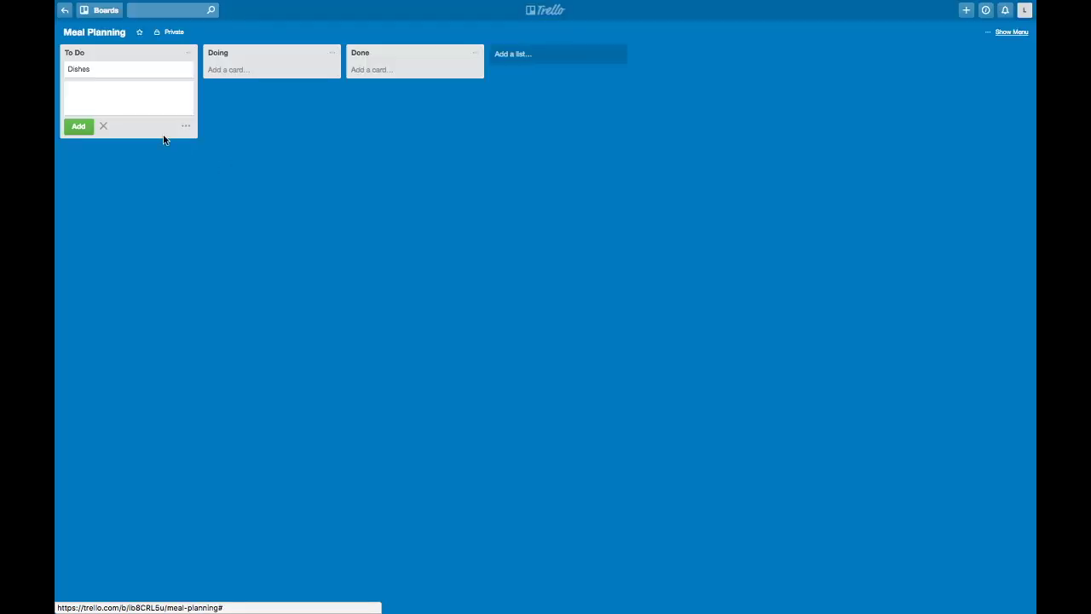
click(183, 69)
click(225, 160)
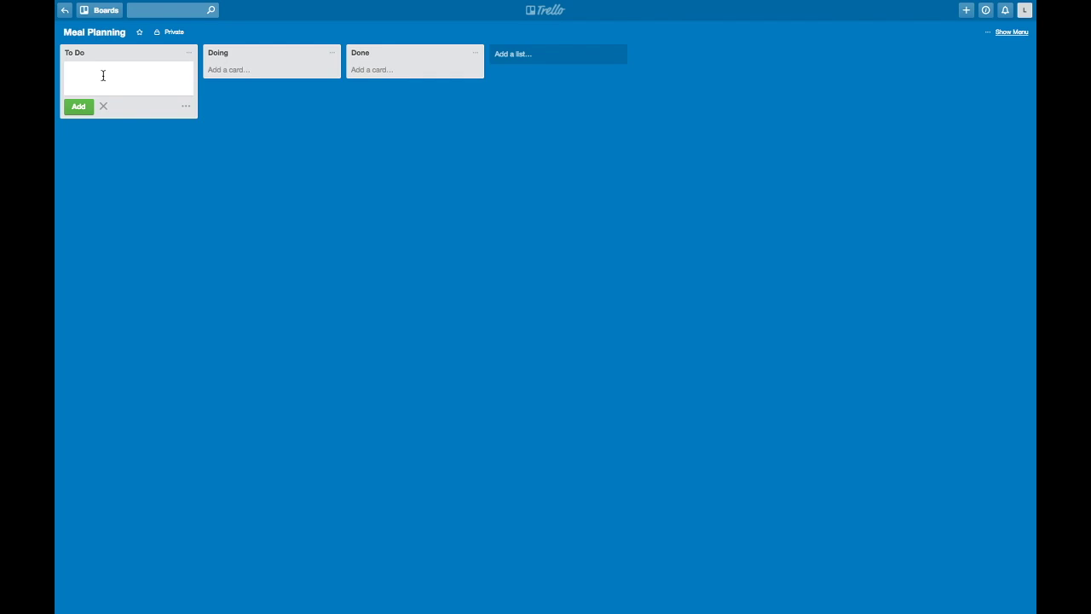
click(228, 163)
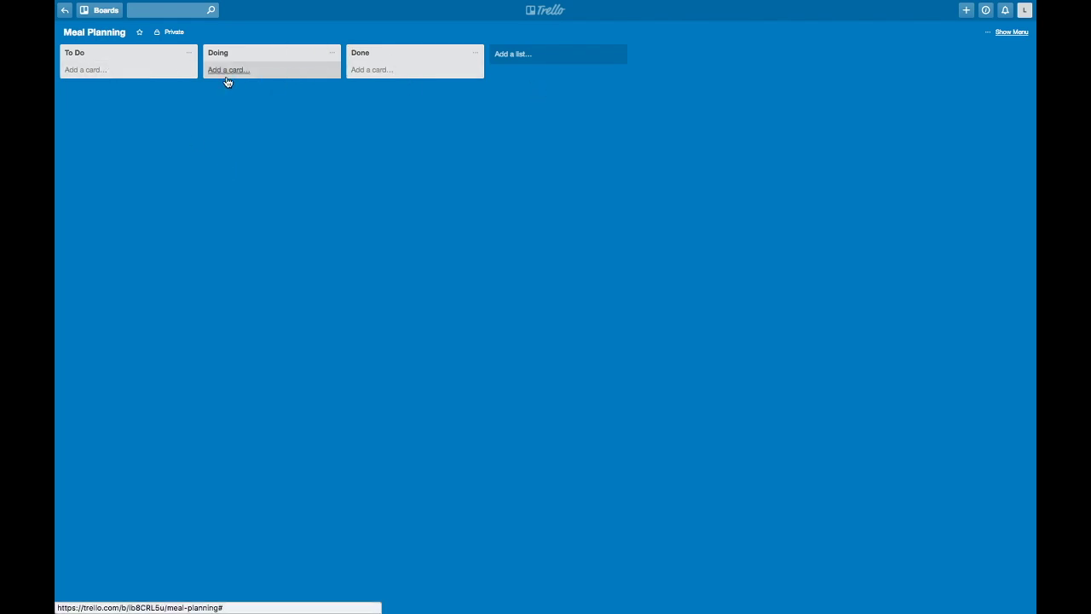
Add a card named "card" to the To Do list and view its details.
click(110, 77)
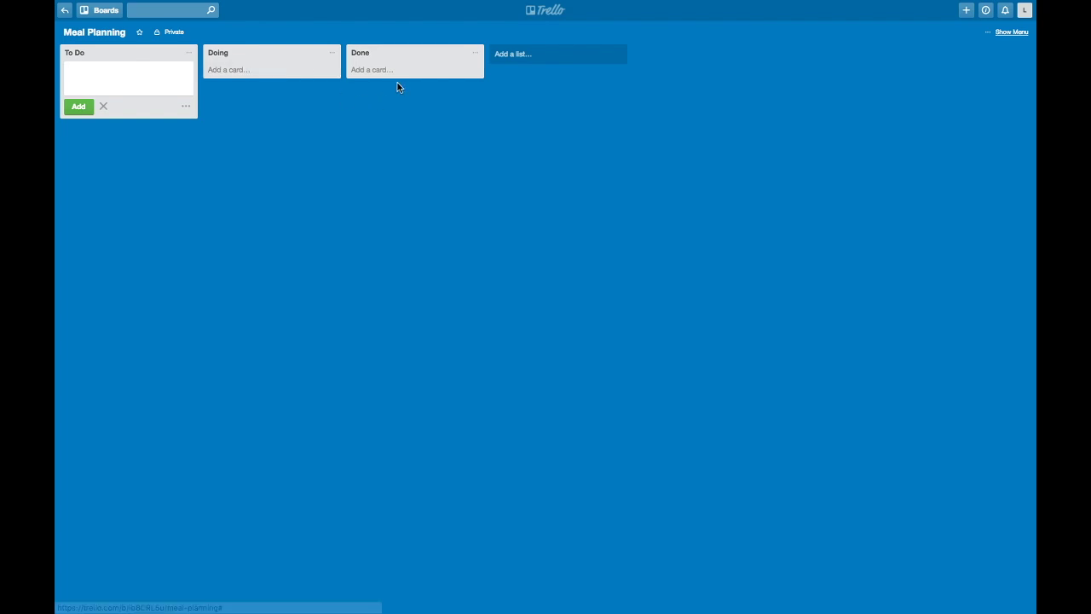
text(card)
key(Return)
click(126, 71)
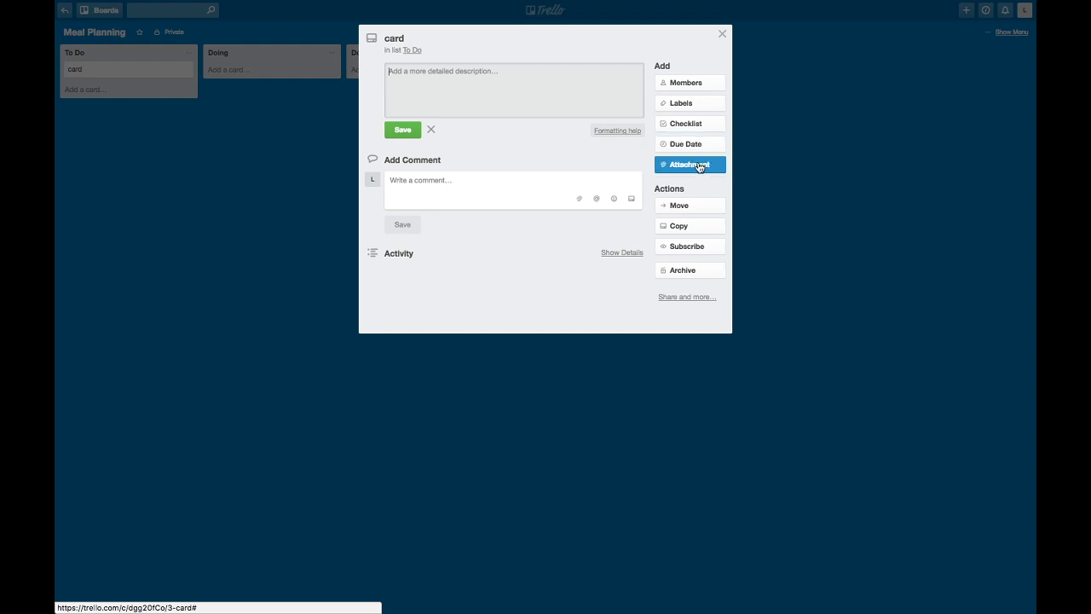
click(723, 36)
Archive the card named "card" and delete it permanently.
click(156, 70)
click(720, 272)
click(689, 318)
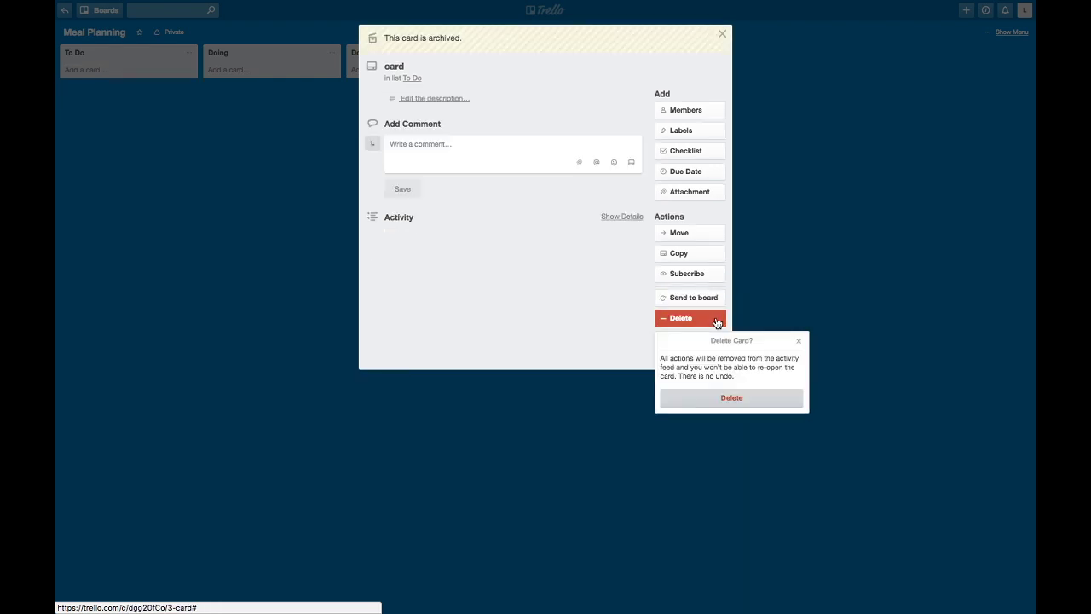
click(731, 398)
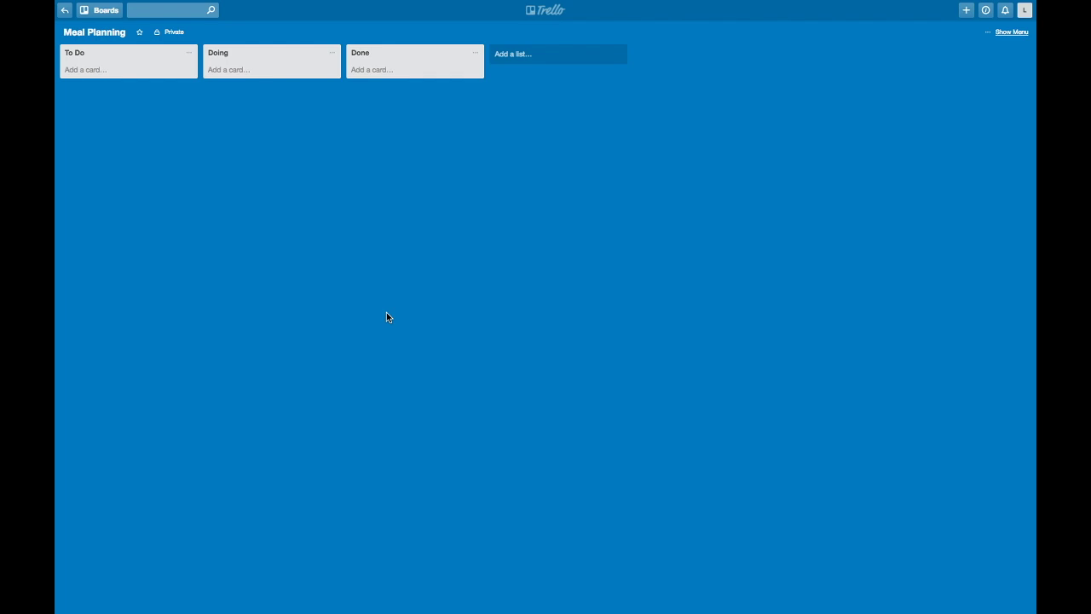
Rename the To Do list to Breakfast and the Doing list to Dinner.
click(103, 55)
text(Brea)
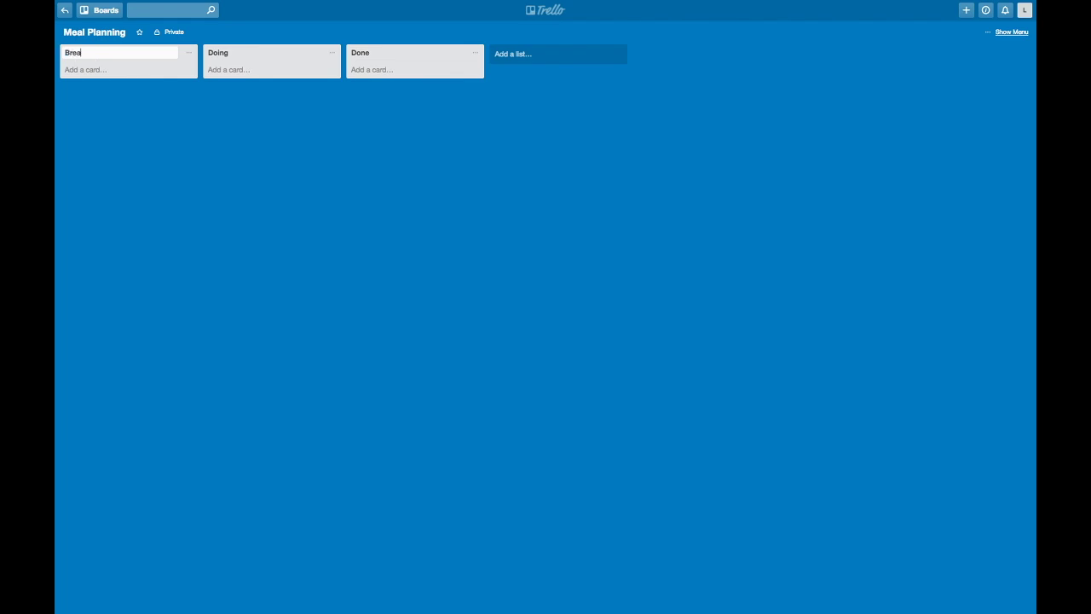
text(kfas)
key(Return)
click(216, 54)
text(Dinner)
key(Return)
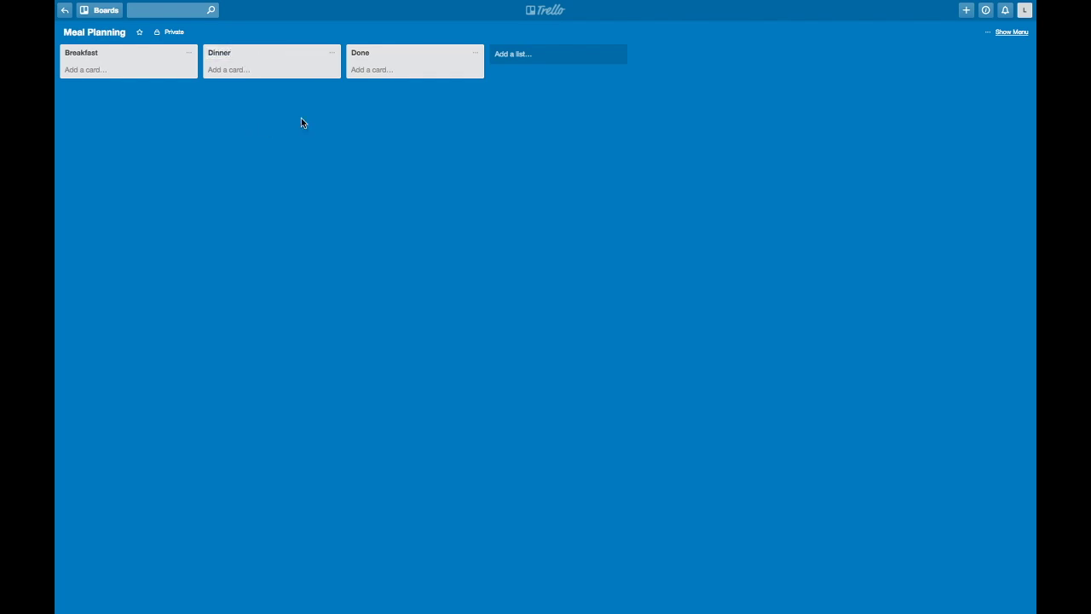
Archive the Done list to remove it from the board.
click(383, 54)
key(BackSpace)
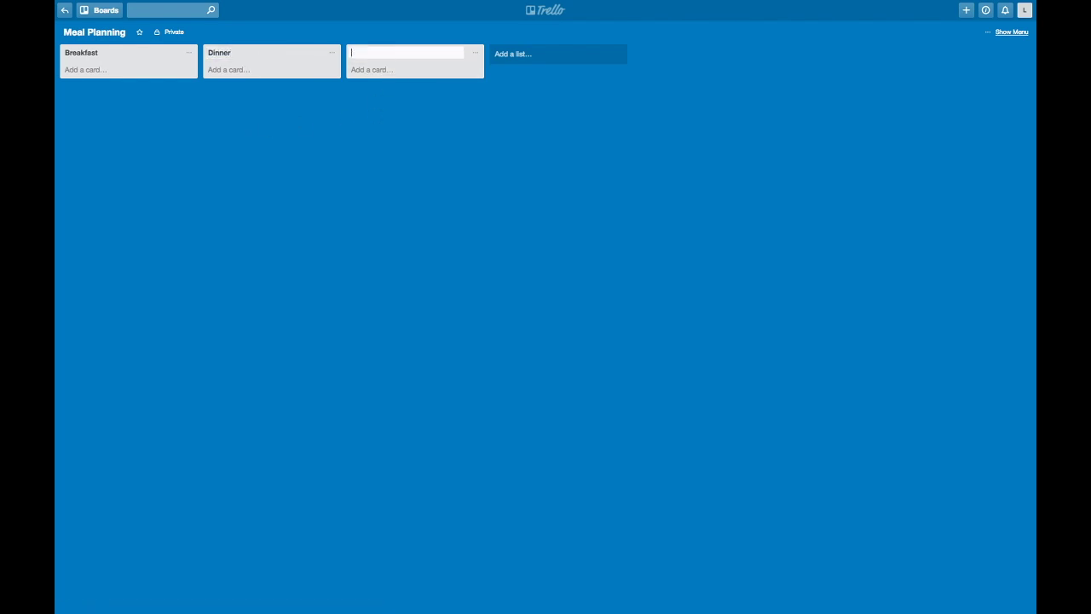
click(474, 57)
click(502, 208)
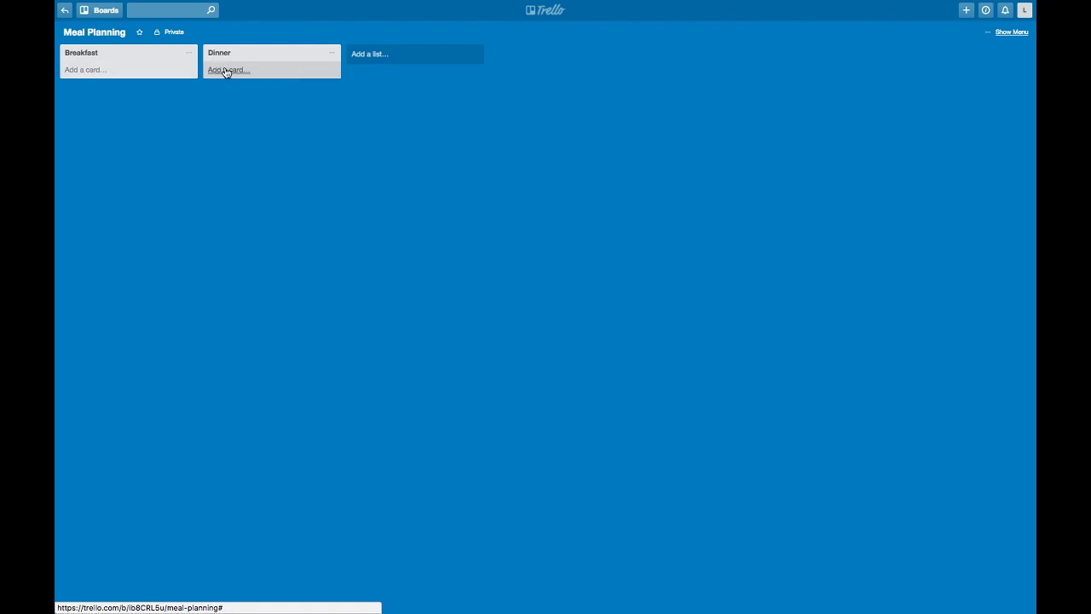
Add a list named Lunch and move it between the Breakfast and Dinner lists.
click(377, 60)
text(Lunch)
key(Return)
drag(362, 51, 248, 46)
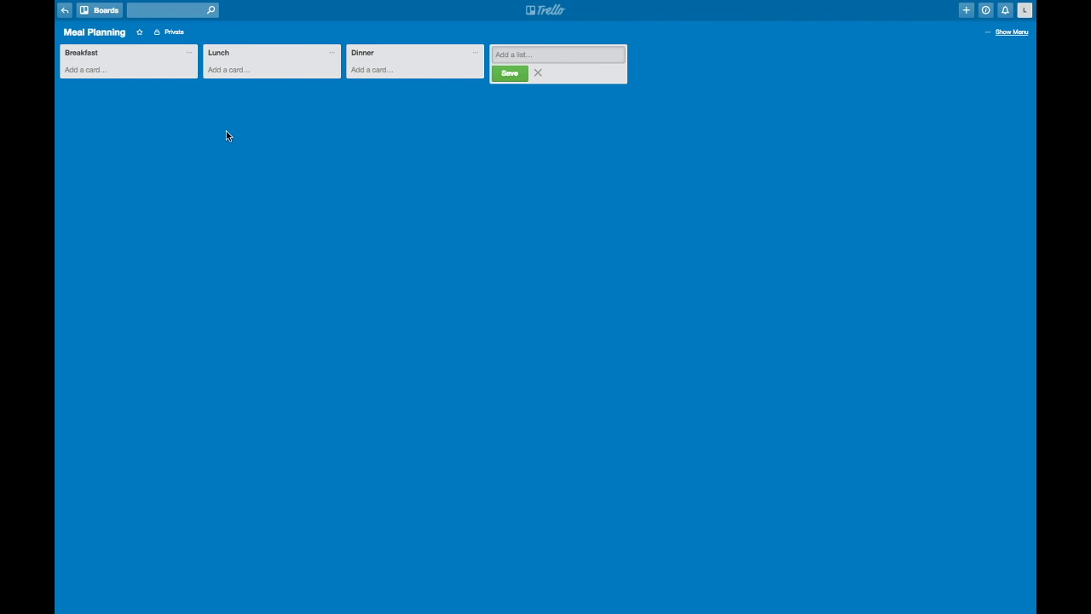
Archive the Lunch list to remove it from the board.
click(332, 54)
click(392, 204)
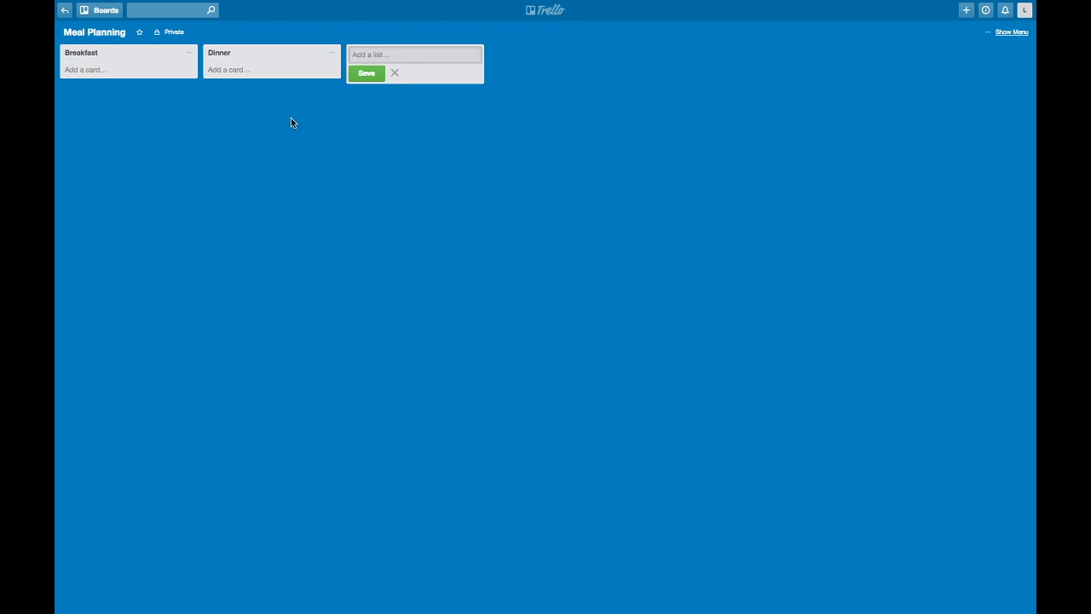
Add two lists named Staples and Weekly Stuff after the Dinner list.
click(439, 55)
text(Staples)
key(Return)
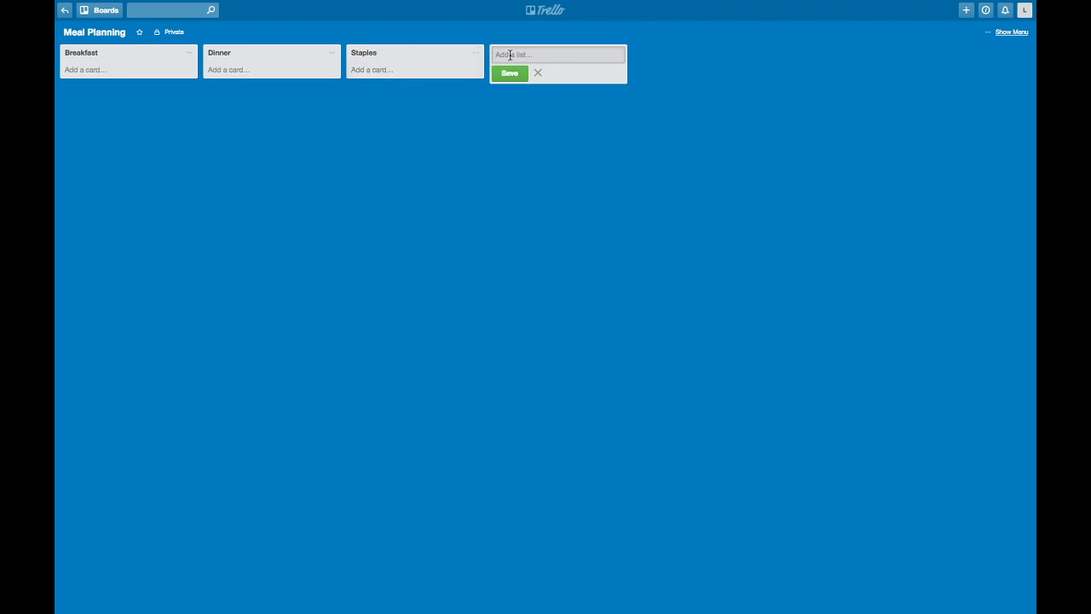
text(Weekly Stuff)
key(Return)
Add a card named Grocery List to the Weekly Stuff list.
click(502, 69)
text(Grocery List)
key(Return)
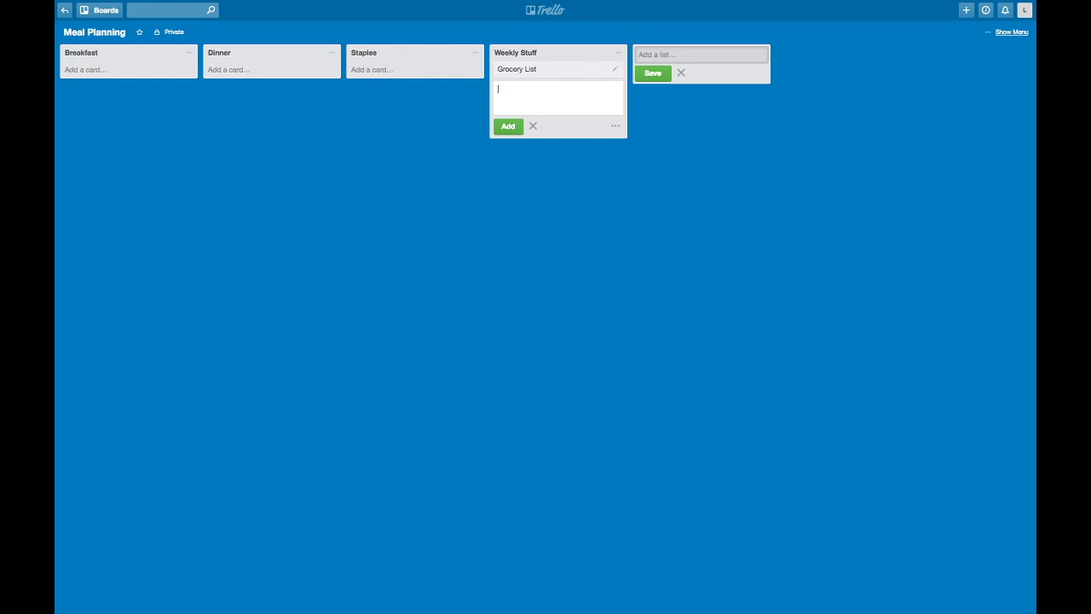
Add weekday cards Mon, Tues, Wed, Thurs, Frid, Sat and Sun below Grocery List in the Weekly Stuff list.
text(Mon)
key(Return)
text(Tues)
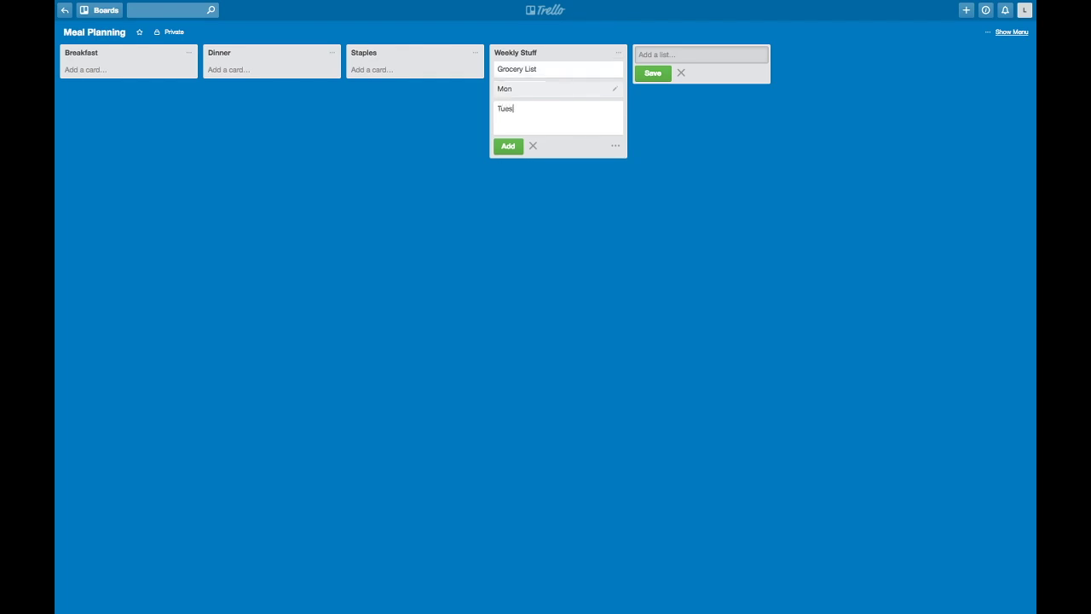
key(Return)
text(Wed)
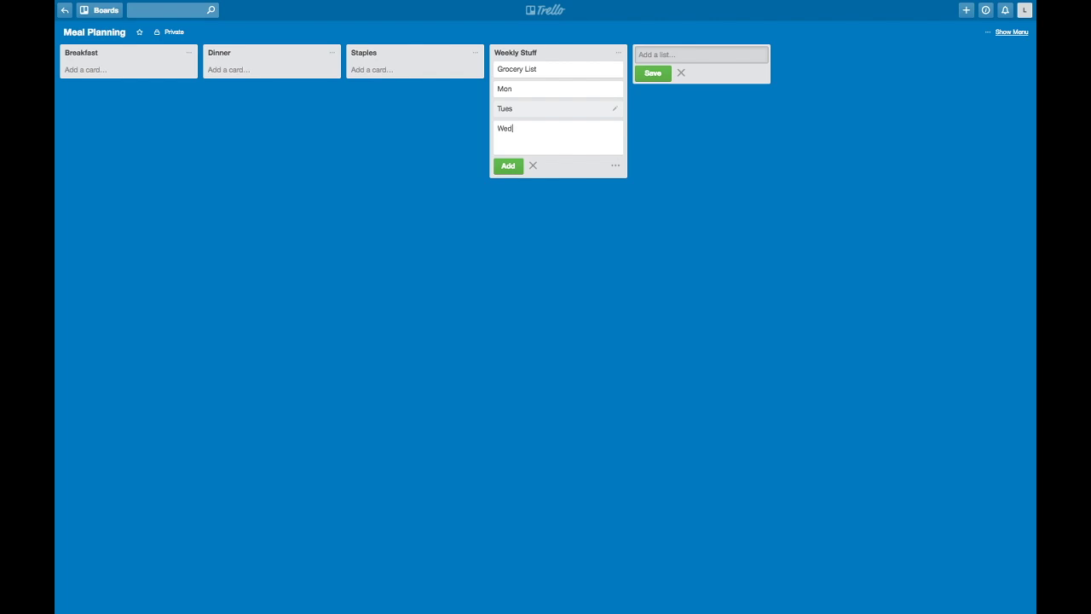
key(Return)
text(Thurs)
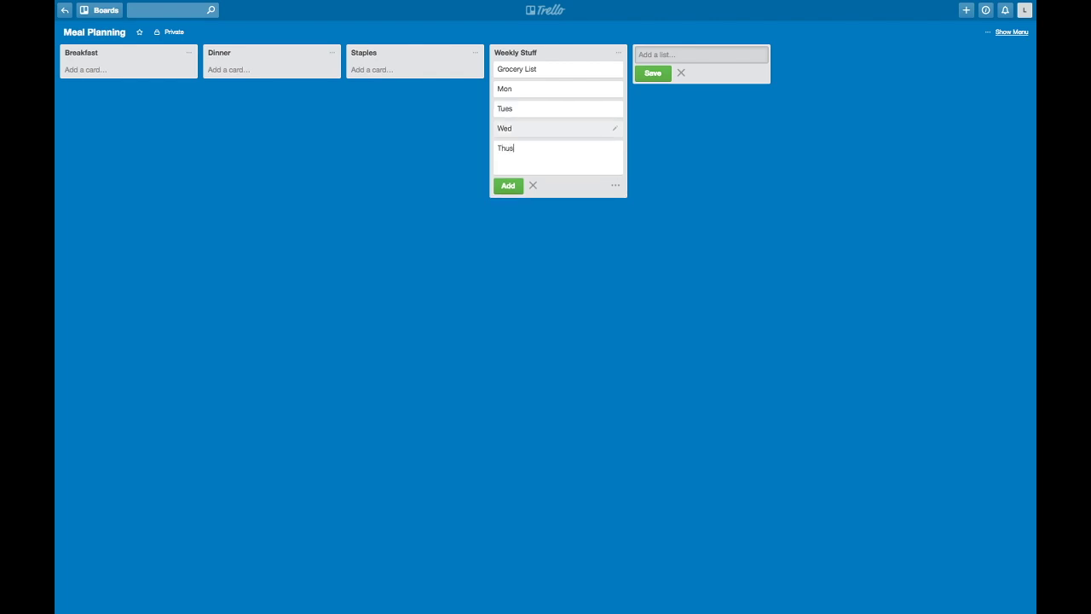
key(Return)
text(Frid)
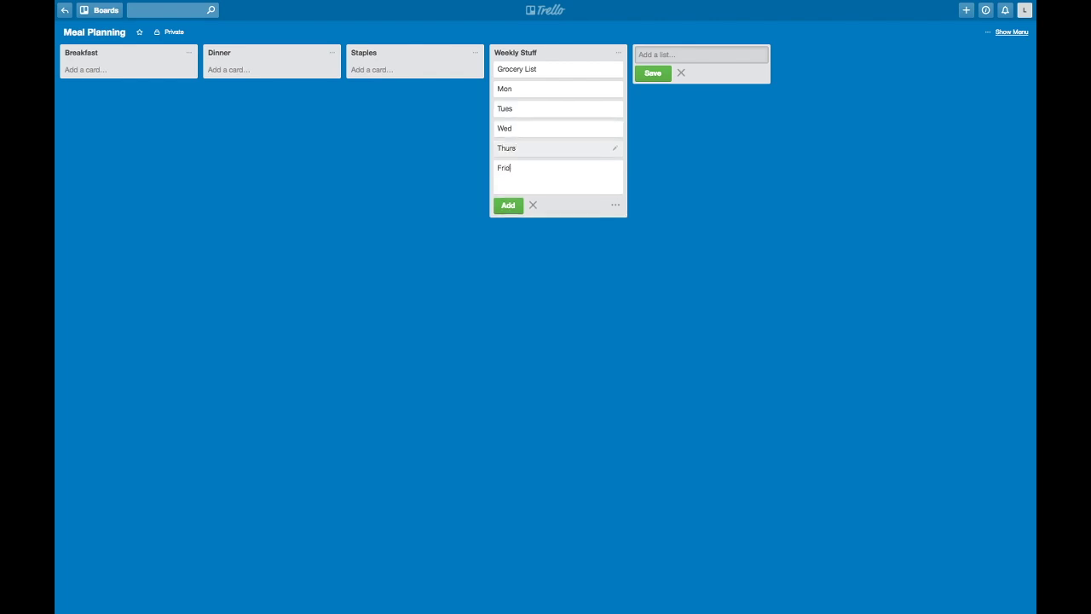
key(Return)
text(Sat)
key(Return)
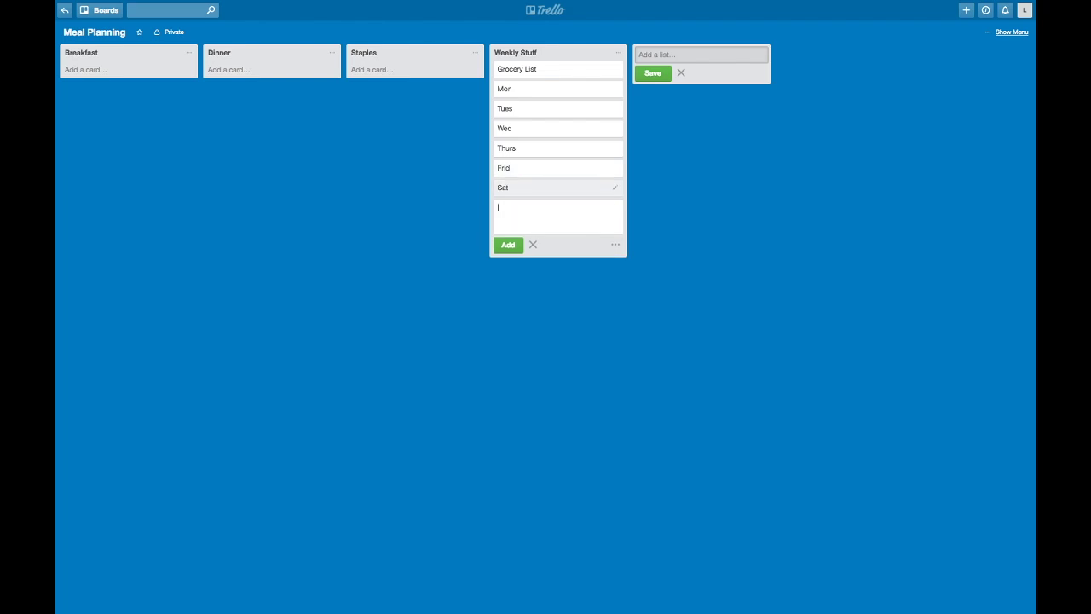
text(Sun)
key(Return)
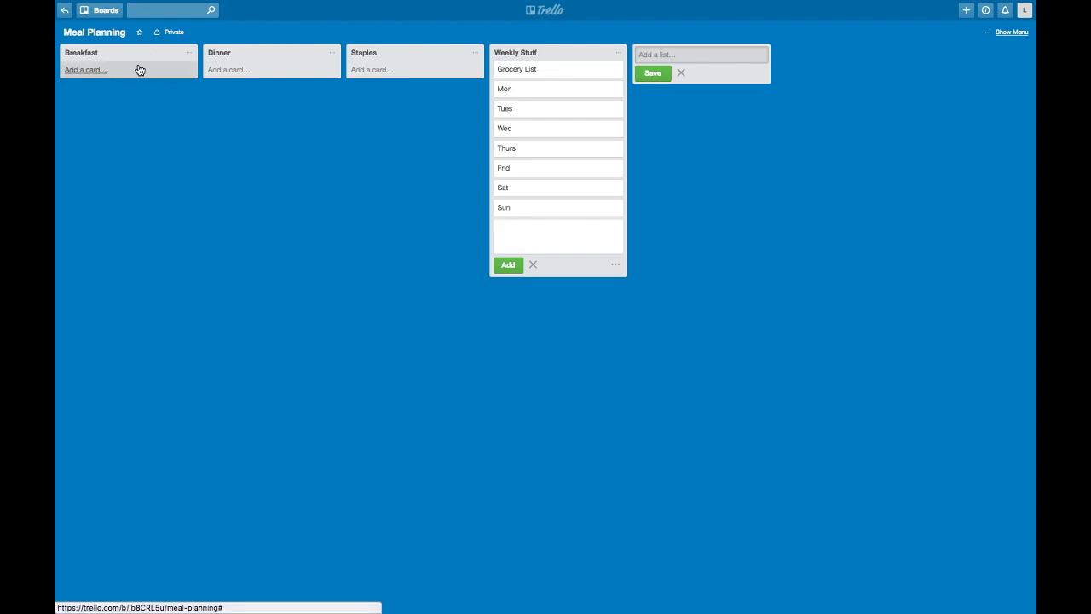
Add a card named Creamy Chicken and Mushroom Soup to the Dinner list, checking the recipe's title on the Pinterest pin.
click(238, 71)
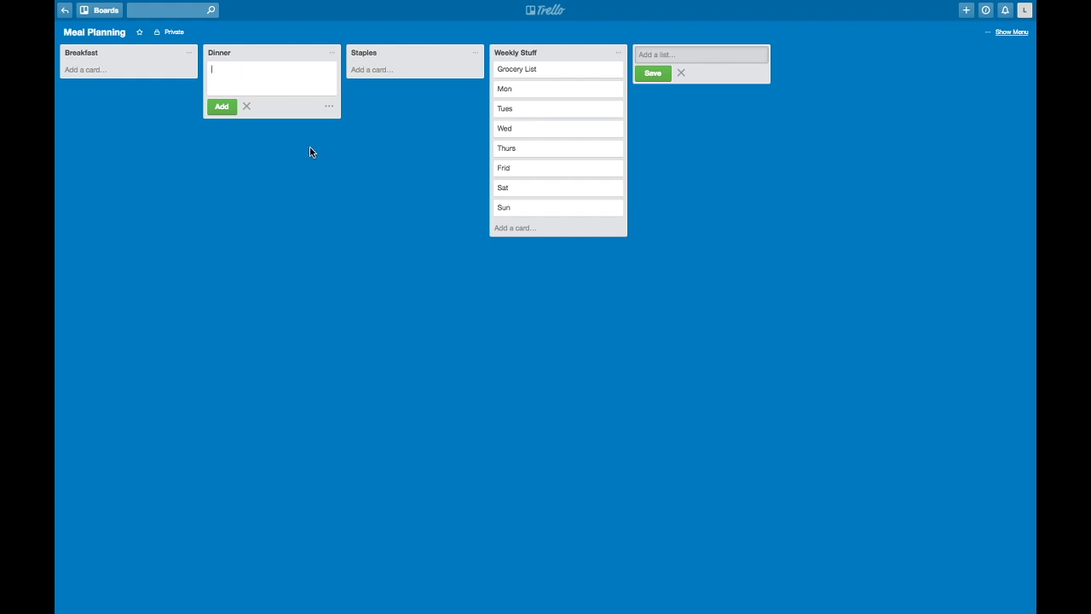
mouse_move(244, 7)
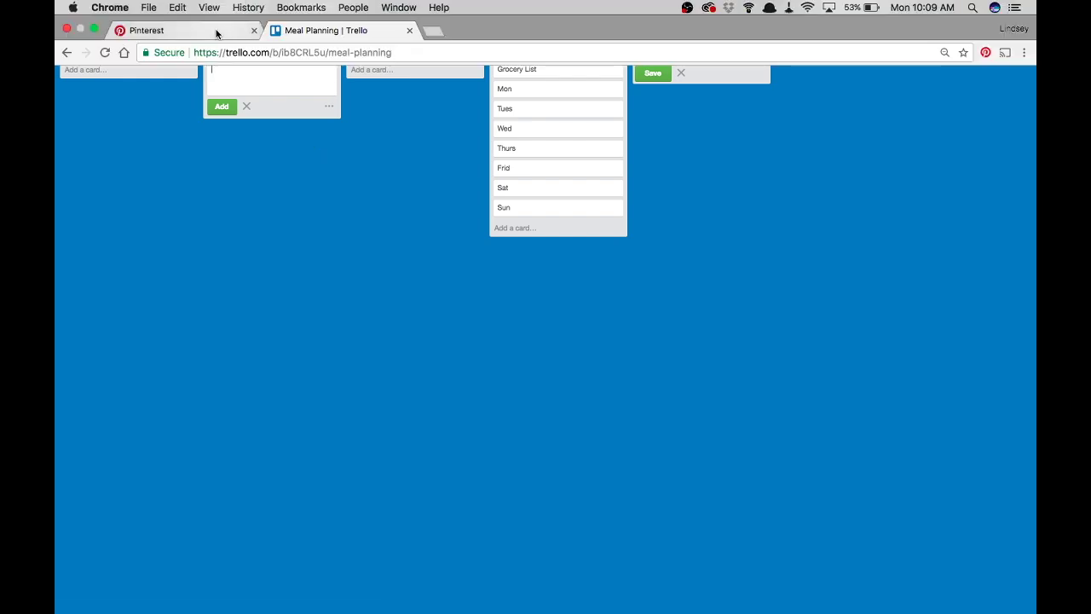
click(216, 33)
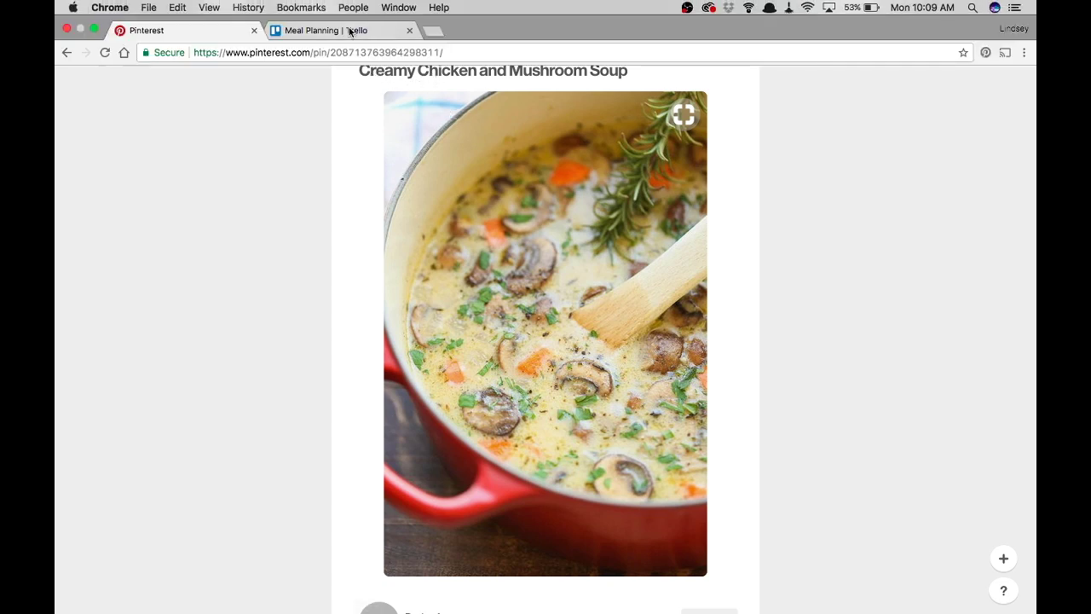
click(349, 31)
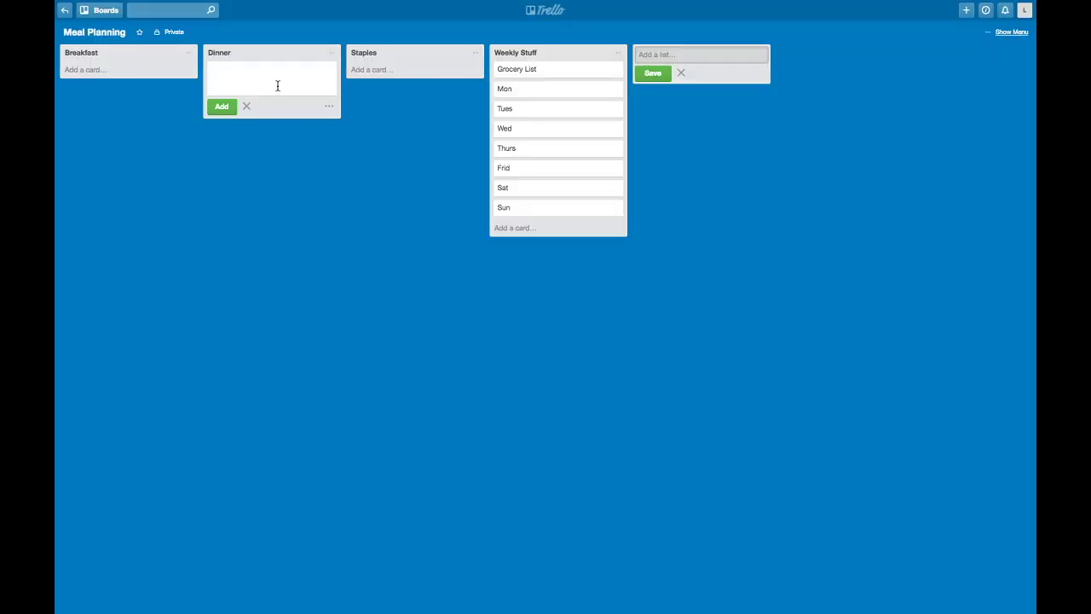
text(Creamy Chicken and Mushroom Soup)
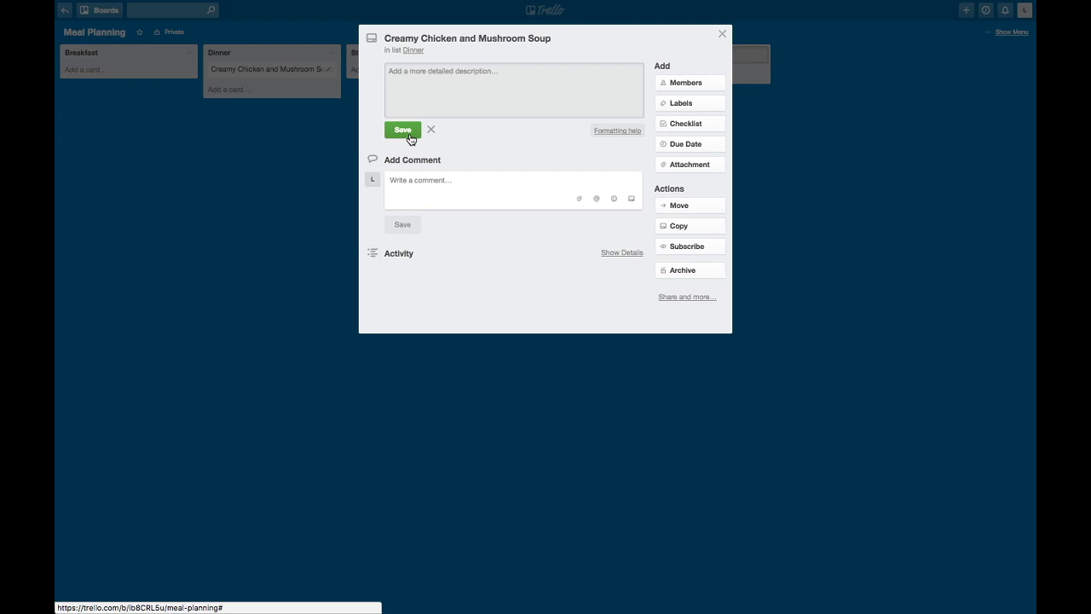
Add a checklist titled Creamy Chicken Mushroom Soup to the Creamy Chicken and Mushroom Soup card.
click(683, 125)
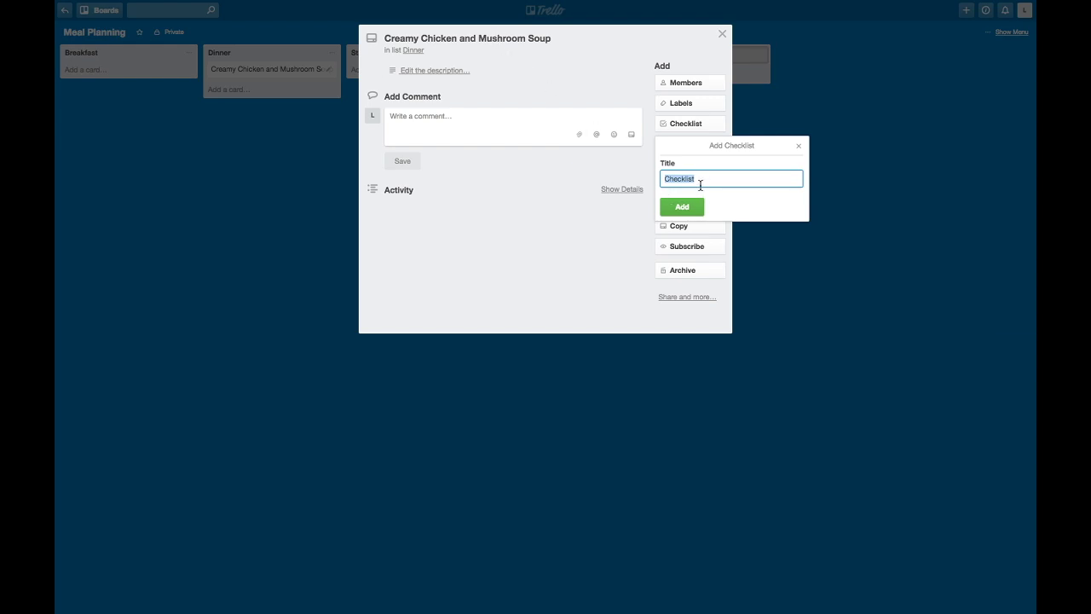
text(Cream)
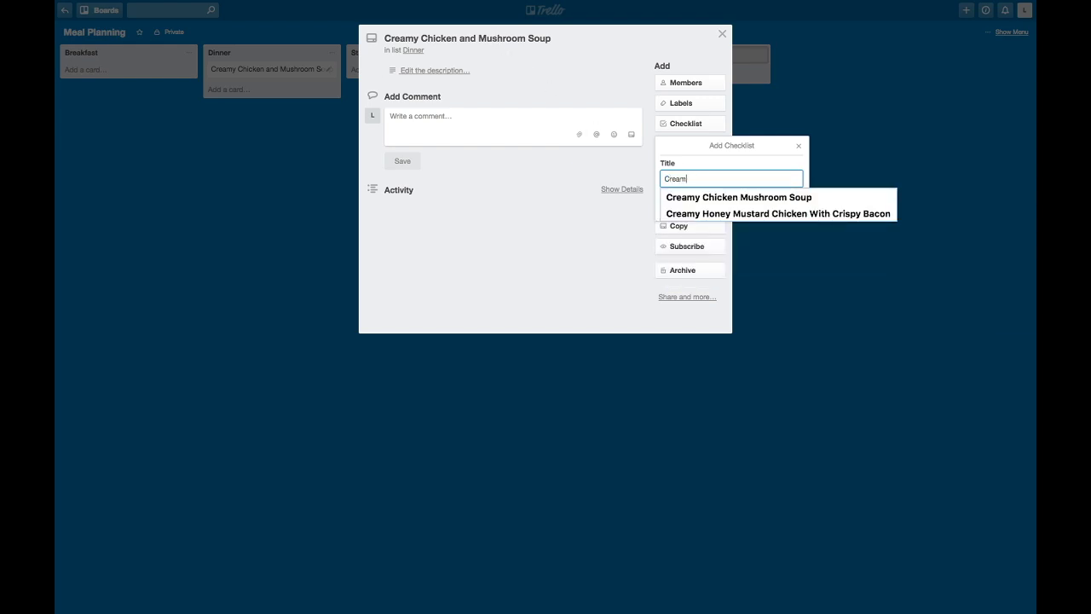
key(Down)
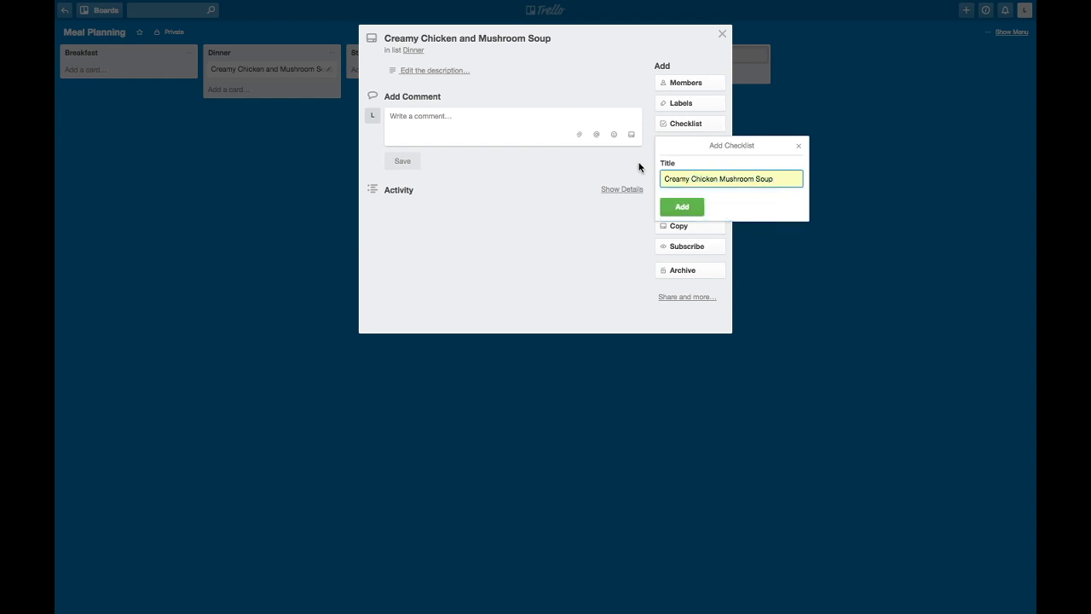
click(679, 213)
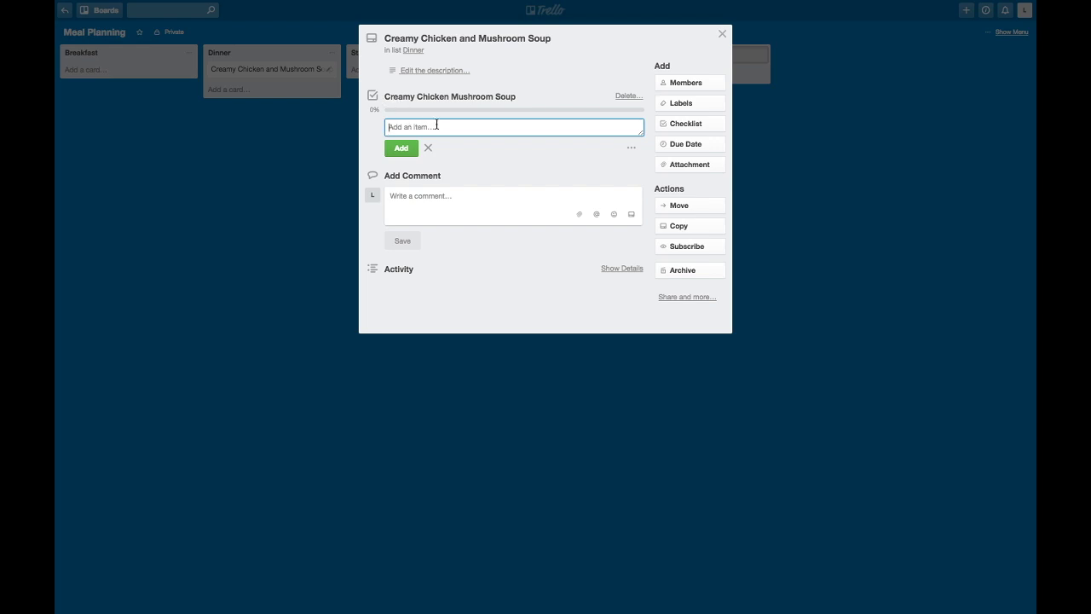
Add two sample entries, Item 1 and Item 2, to the soup card's checklist.
text(Item 1)
key(Return)
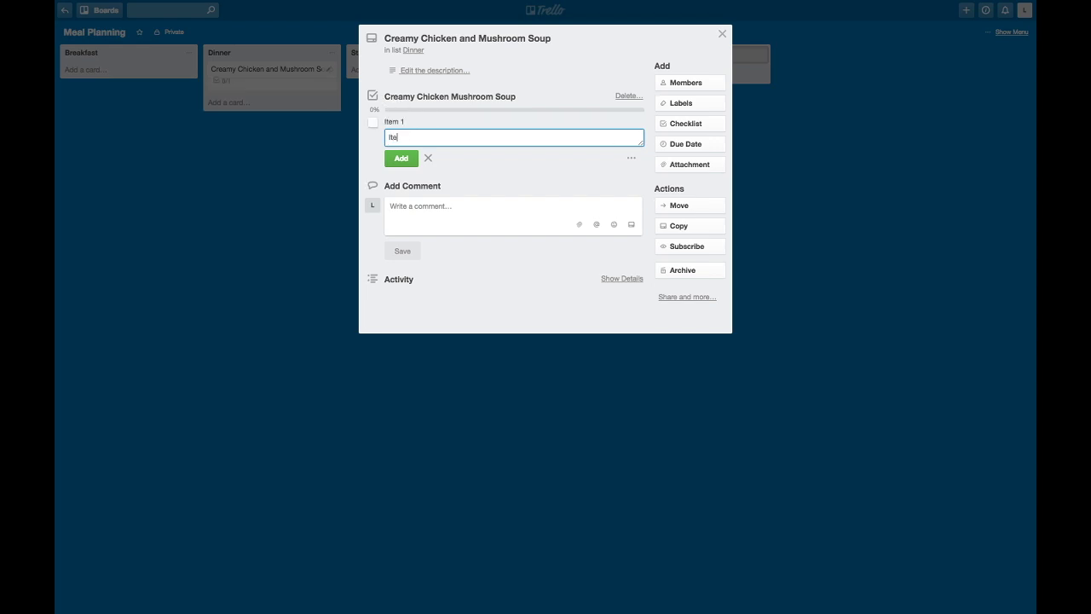
text(Item 2)
key(Return)
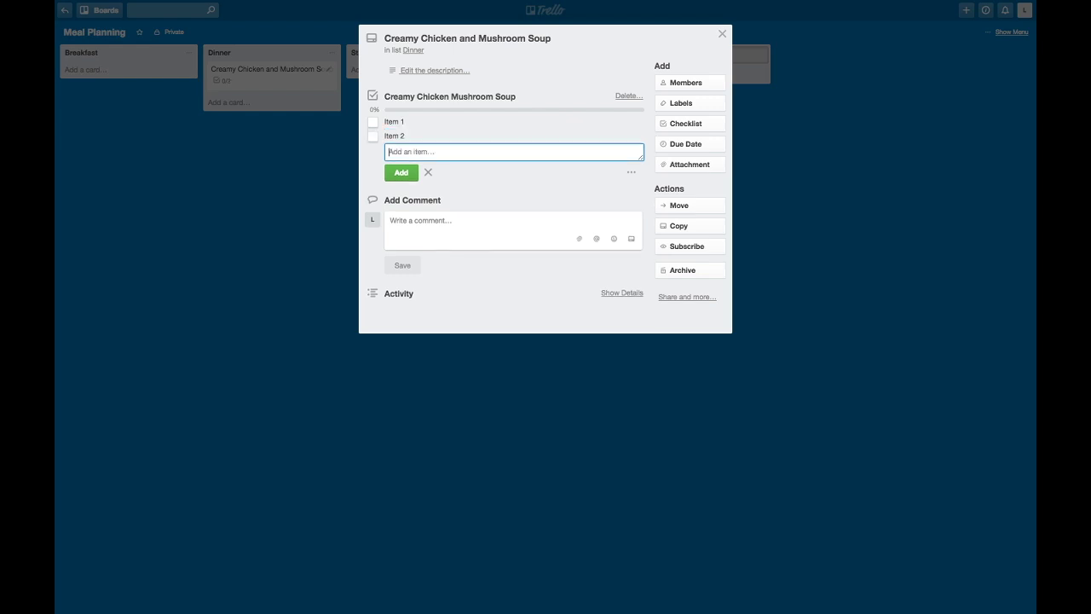
Mark Item 1 and Item 2 as complete and set both back to incomplete.
click(372, 122)
click(372, 136)
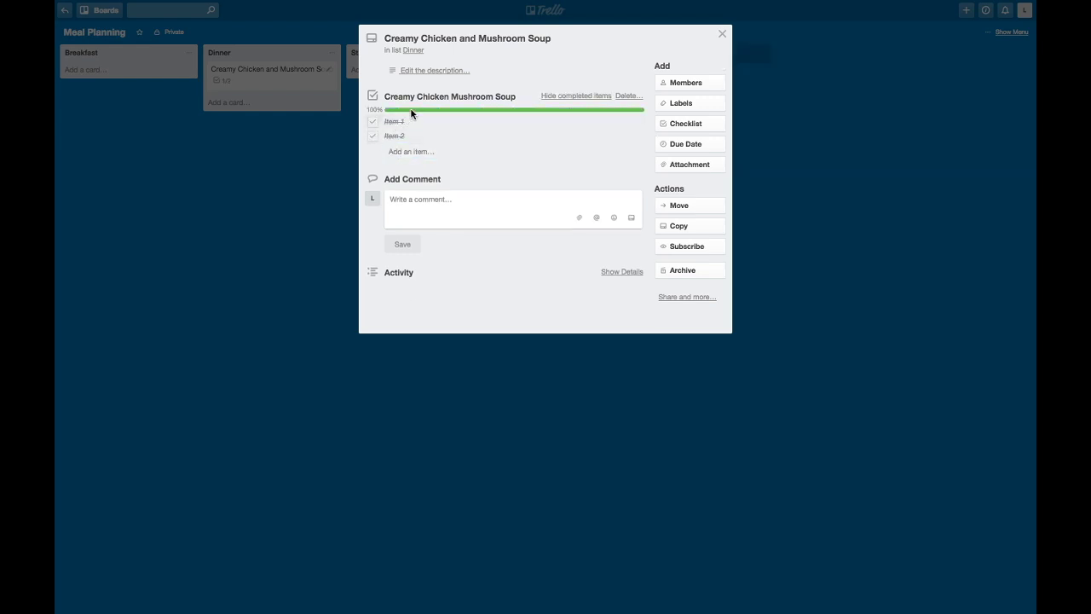
click(372, 122)
click(374, 136)
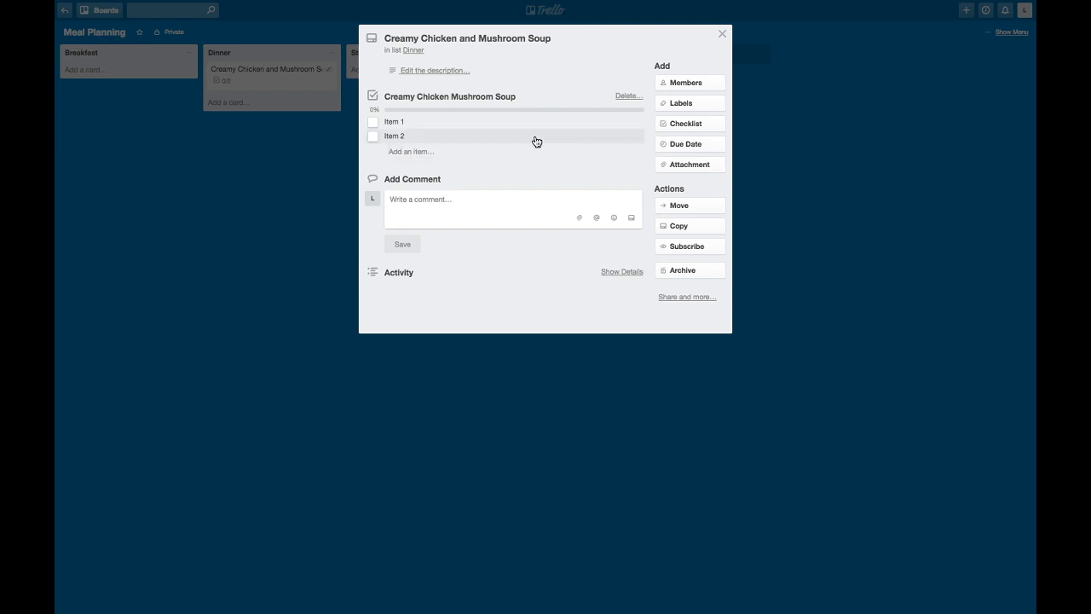
Delete the sample entries Item 1 and Item 2 from the checklist.
click(611, 125)
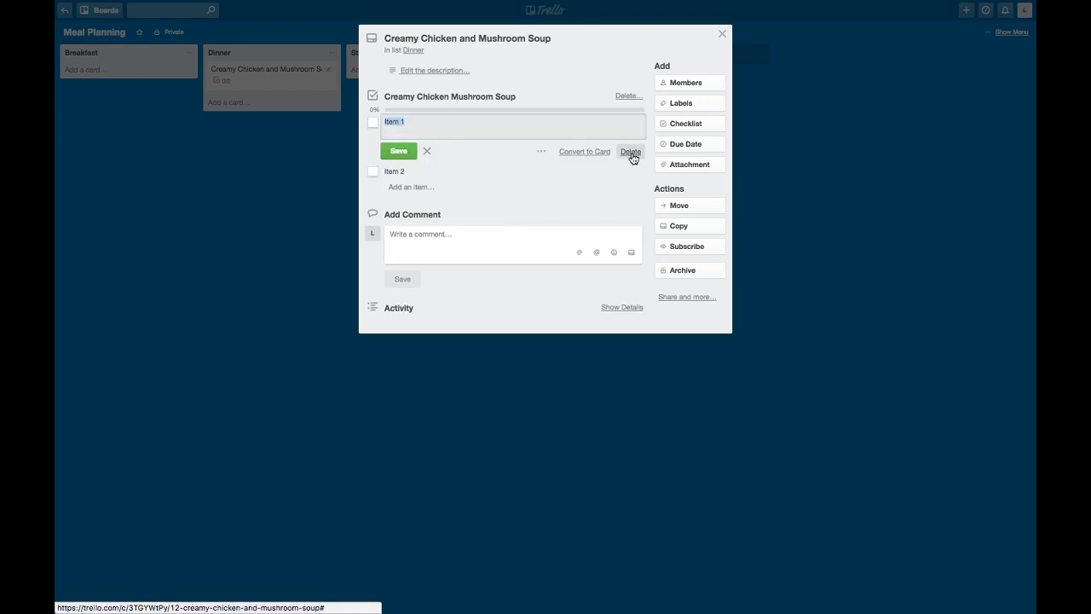
click(629, 153)
click(622, 125)
click(629, 153)
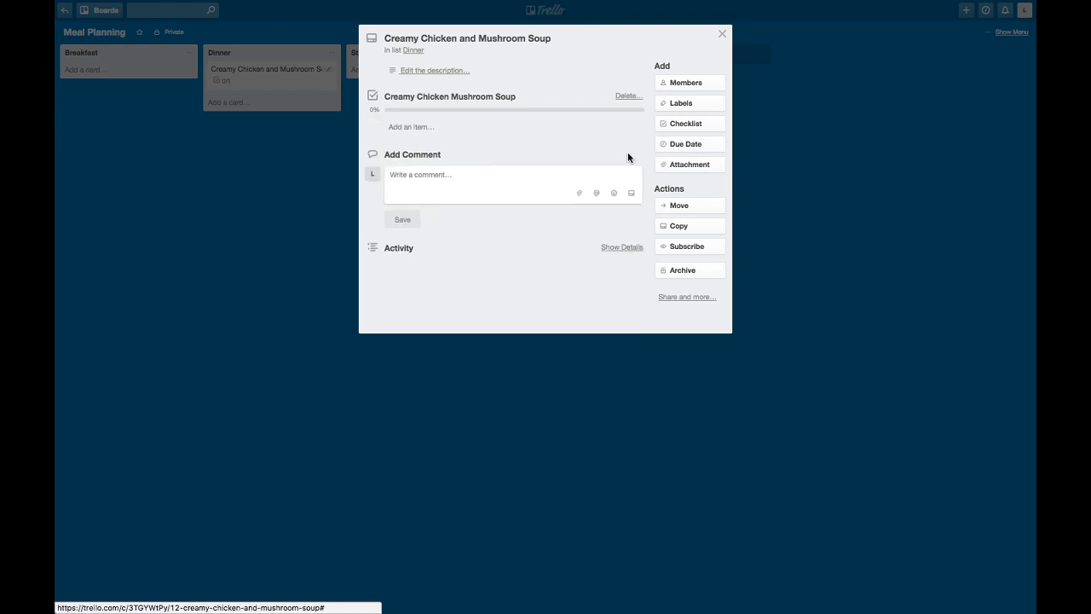
Start a new checklist item, switch to Pinterest and open the soup pin's source recipe at its ingredients and directions.
click(422, 127)
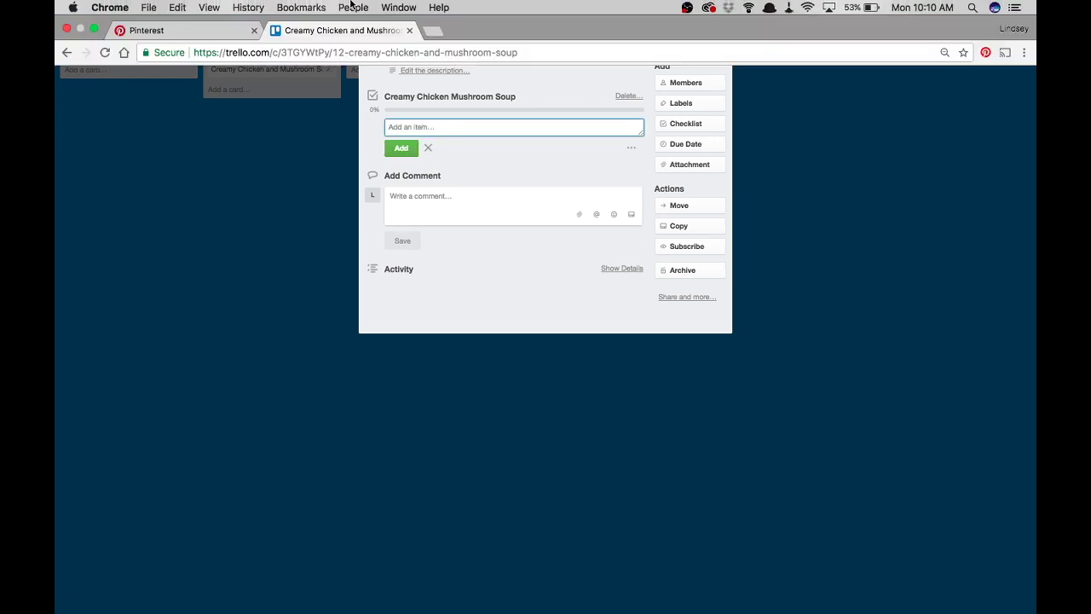
click(202, 32)
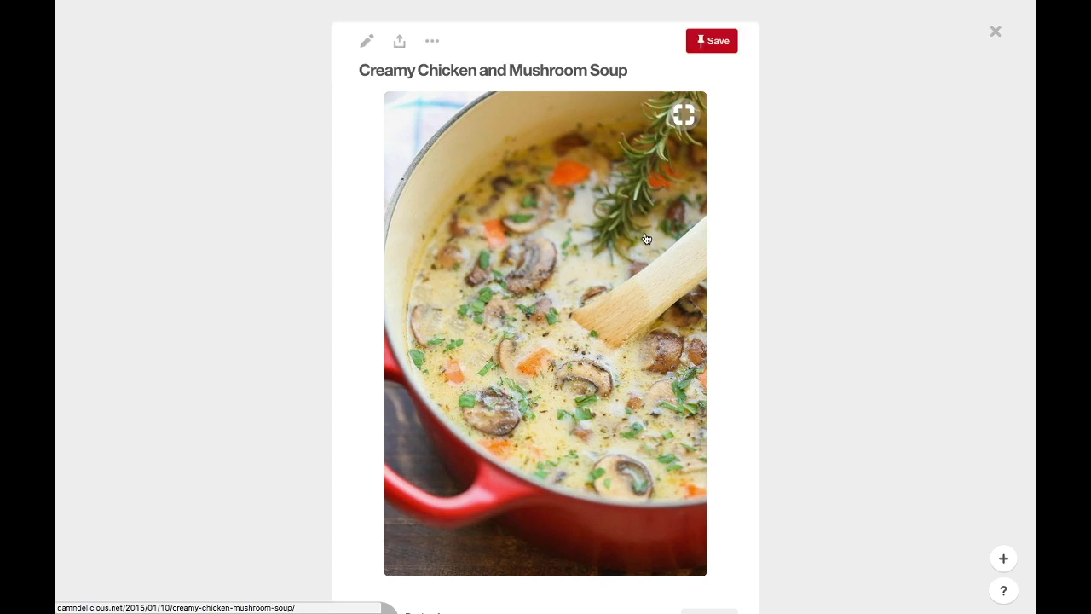
click(644, 234)
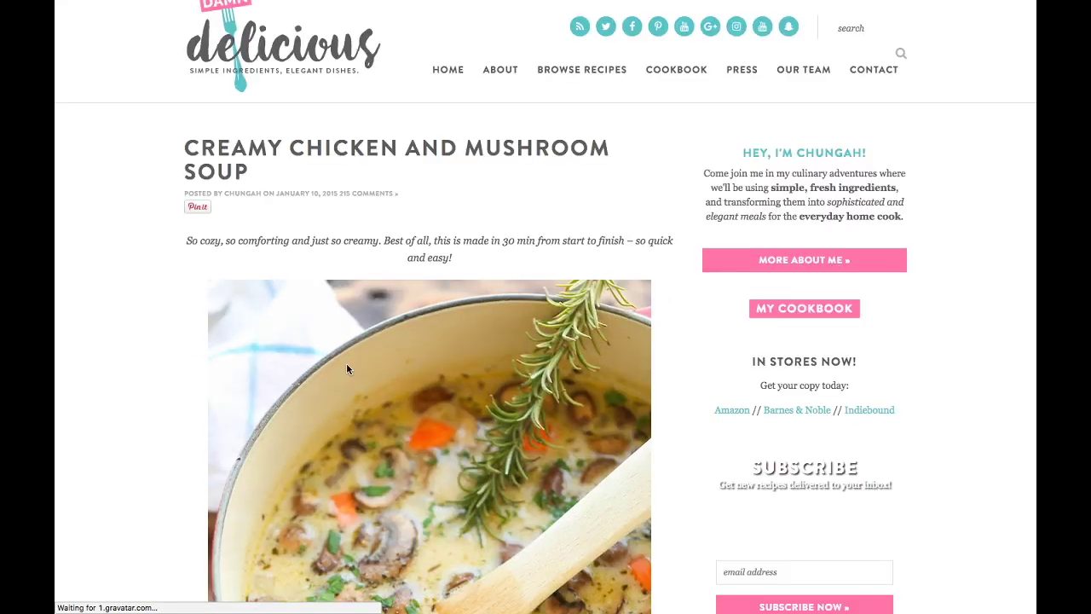
scroll(345, 368, down, 10)
scroll(367, 466, down, 15)
scroll(367, 466, up, 4)
scroll(367, 467, up, 2)
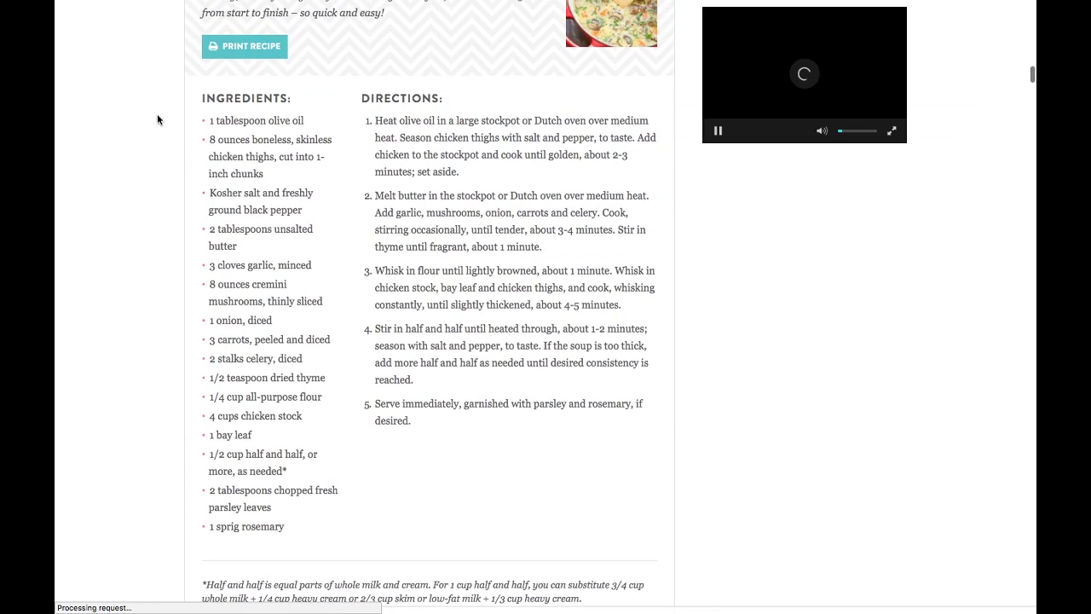
Copy the recipe's full ingredients list, from 1 tablespoon olive oil through 1 sprig rosemary.
drag(210, 120, 275, 529)
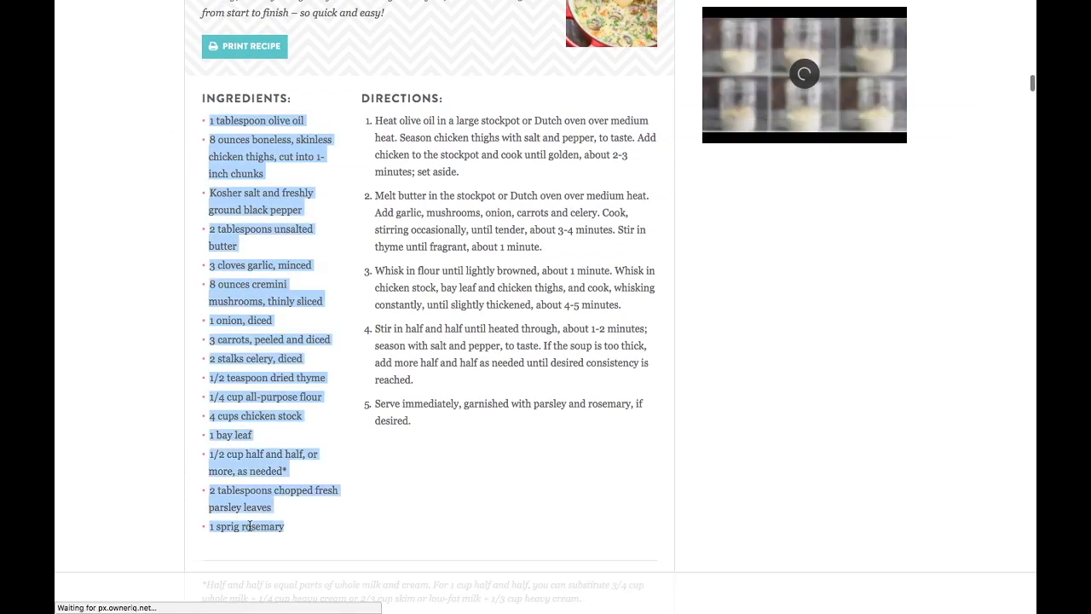
right_click(249, 526)
click(276, 475)
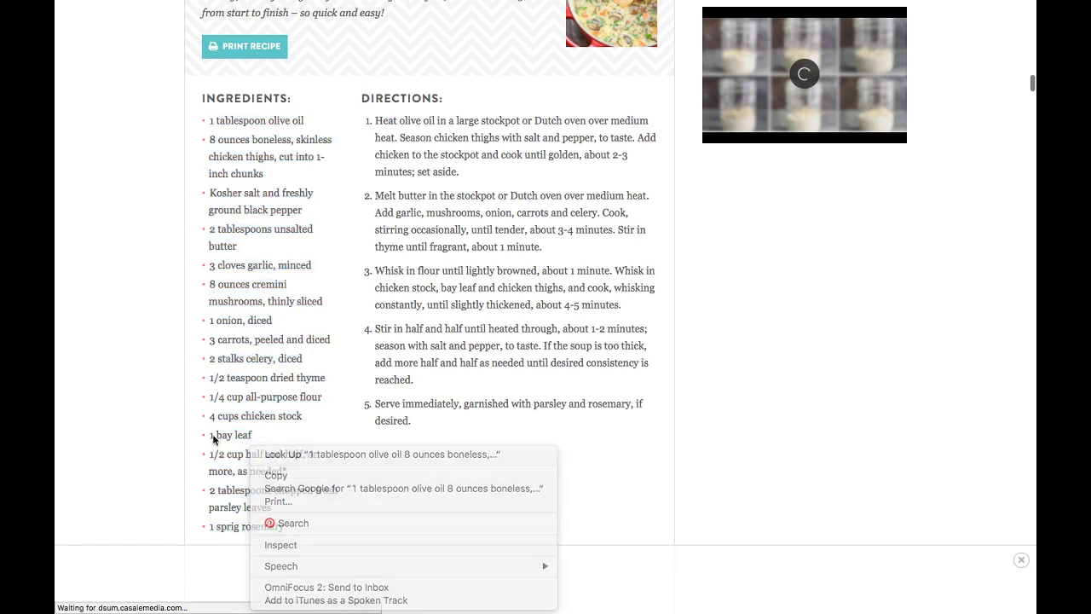
drag(209, 121, 250, 505)
right_click(250, 504)
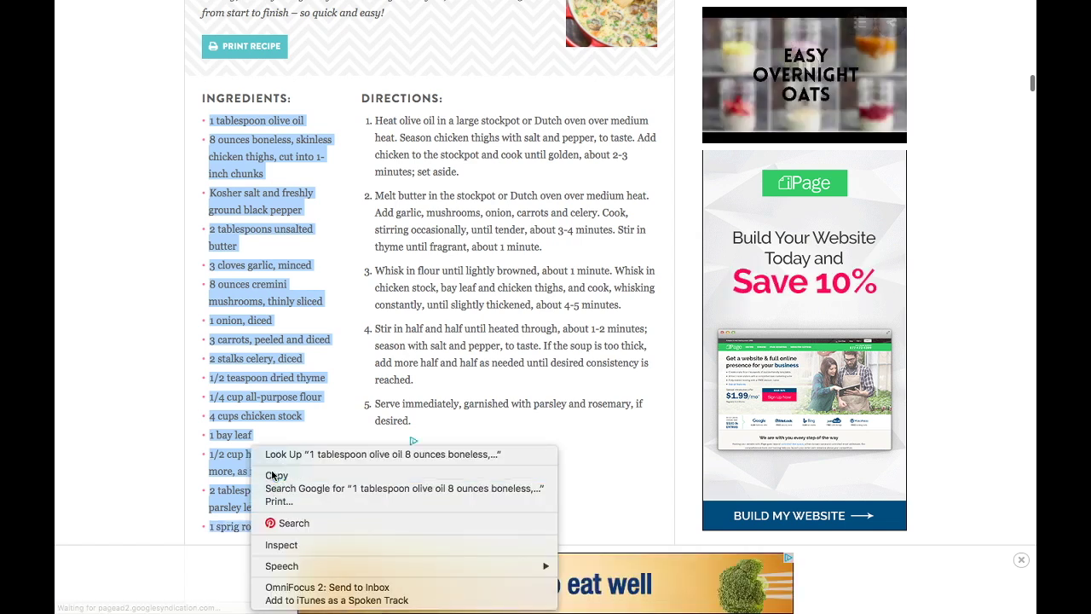
click(276, 475)
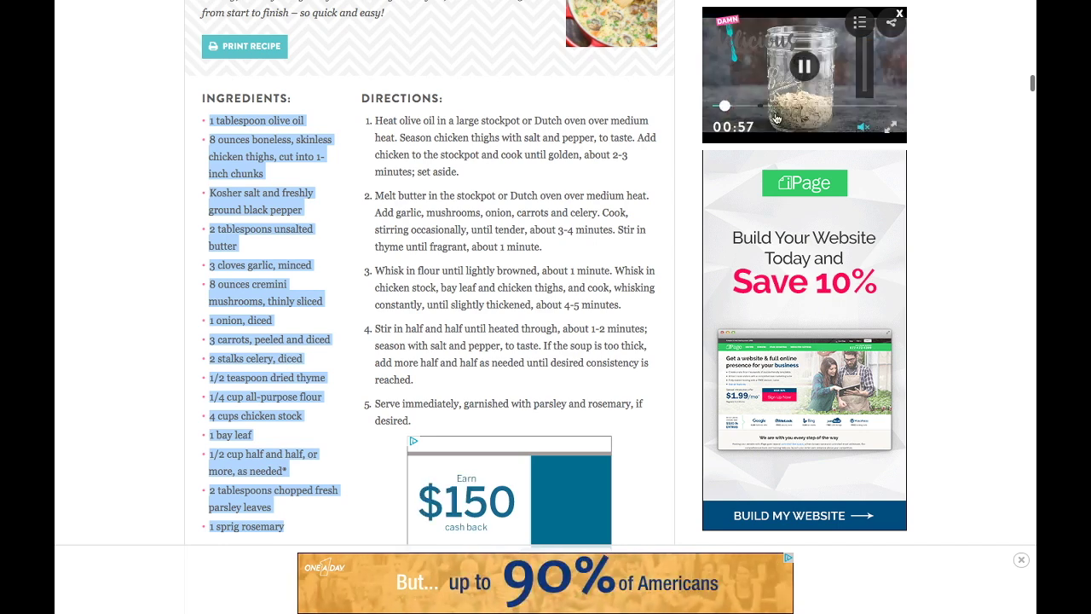
Switch back to Trello and paste the copied ingredients into the soup card's checklist as individual items.
scroll(328, 205, up, 2)
scroll(328, 206, up, 7)
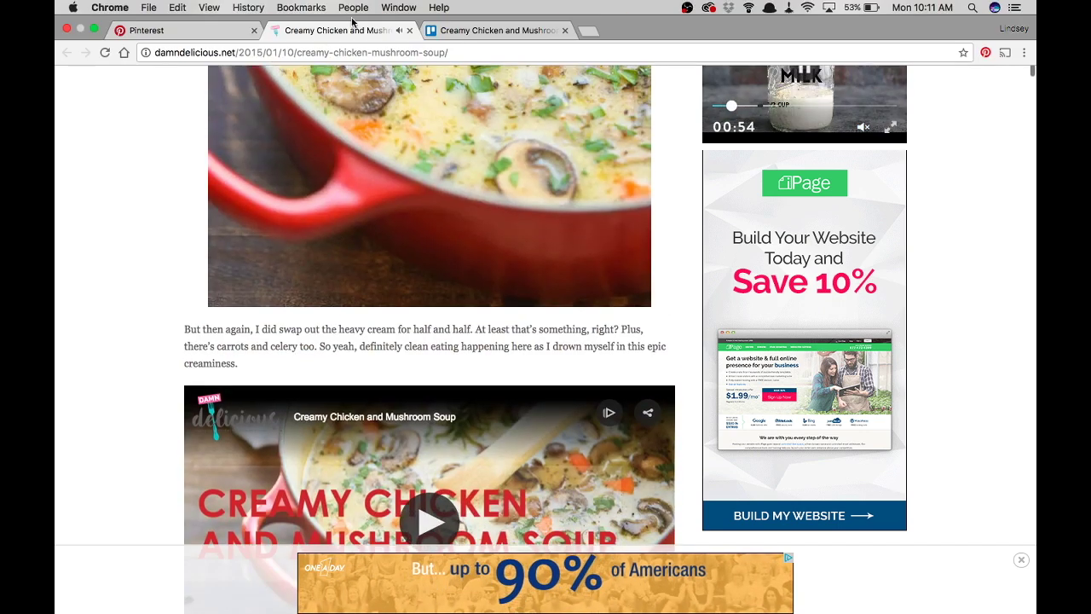
click(499, 30)
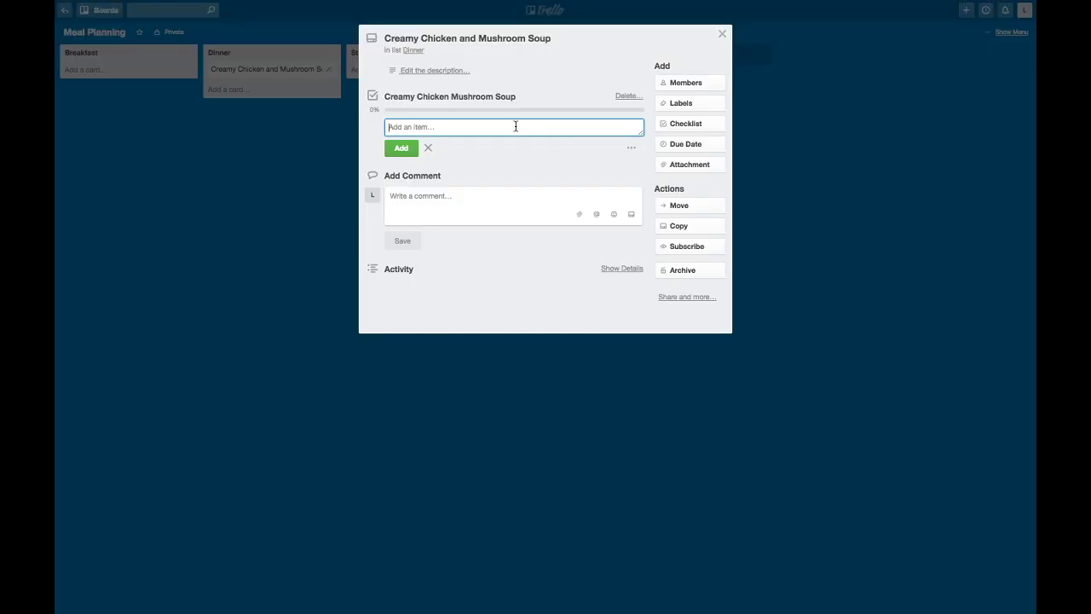
key(super+v)
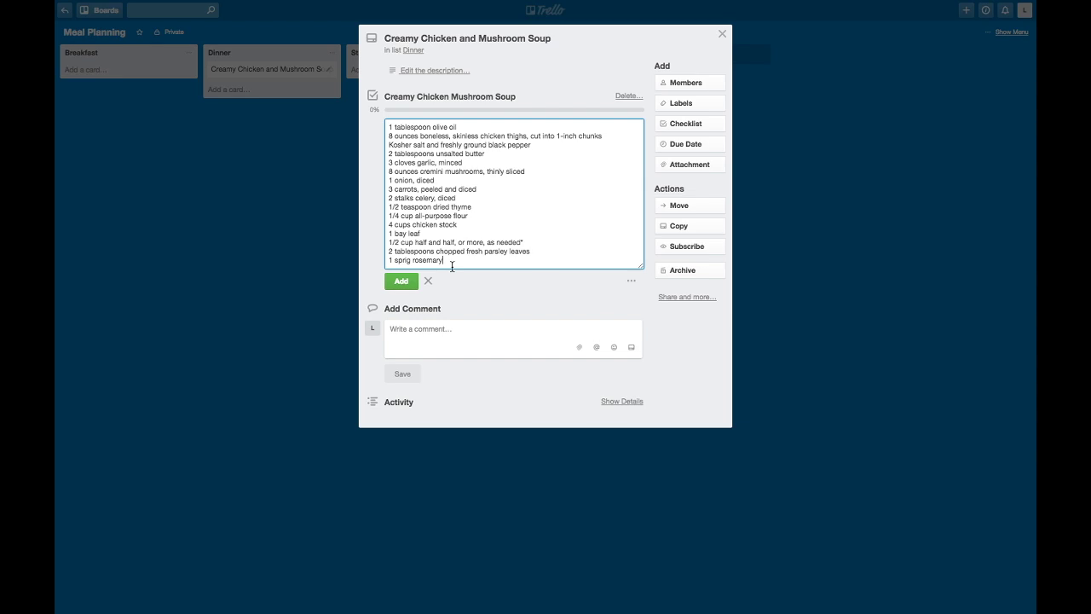
key(Return)
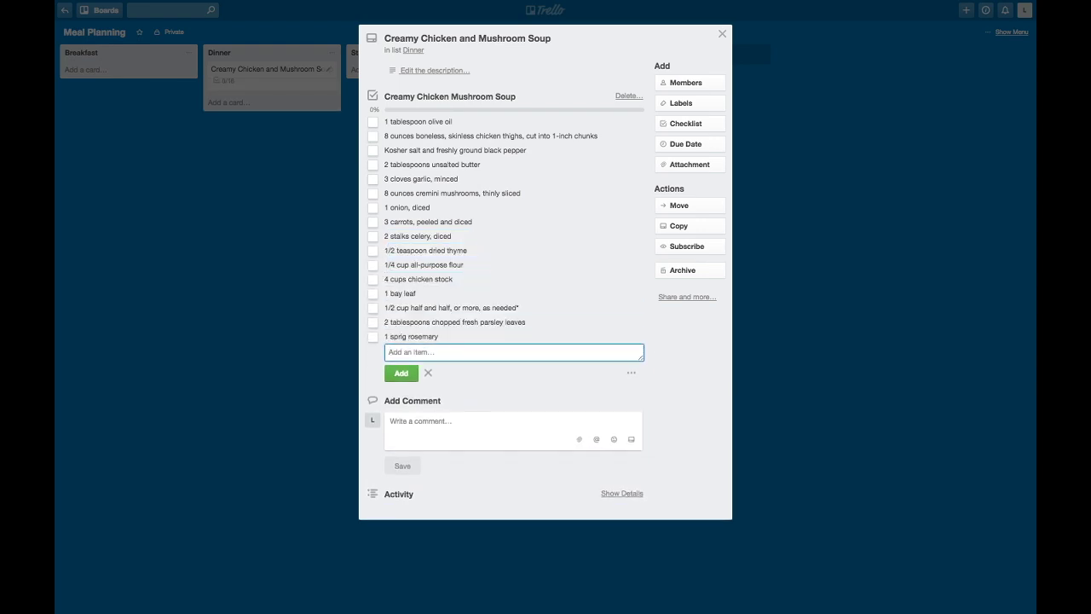
Return to the recipe page and copy all five steps of the directions.
mouse_move(509, 5)
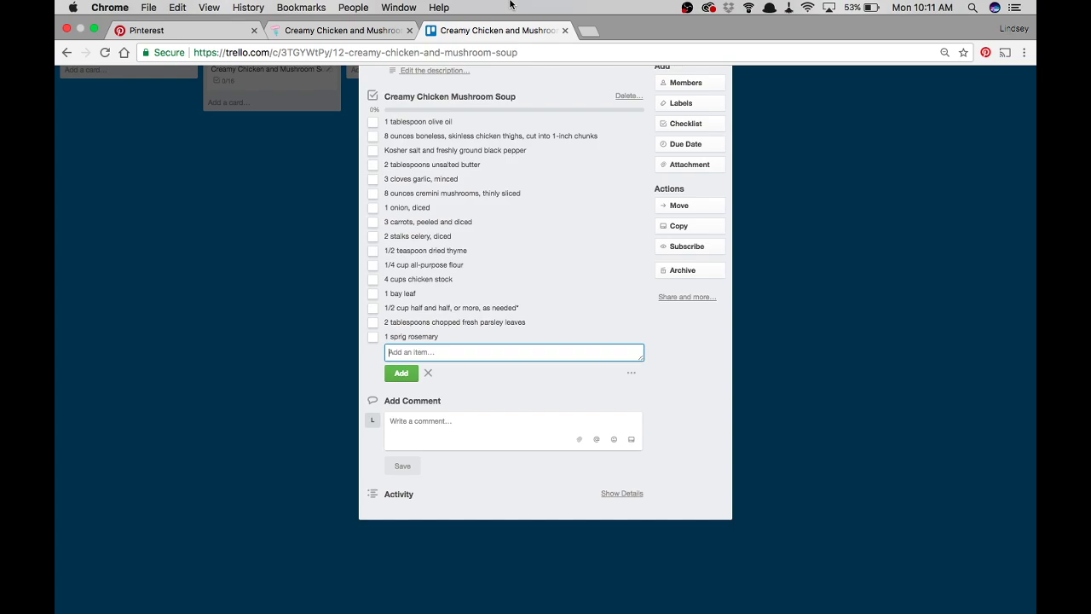
click(358, 32)
scroll(452, 307, down, 10)
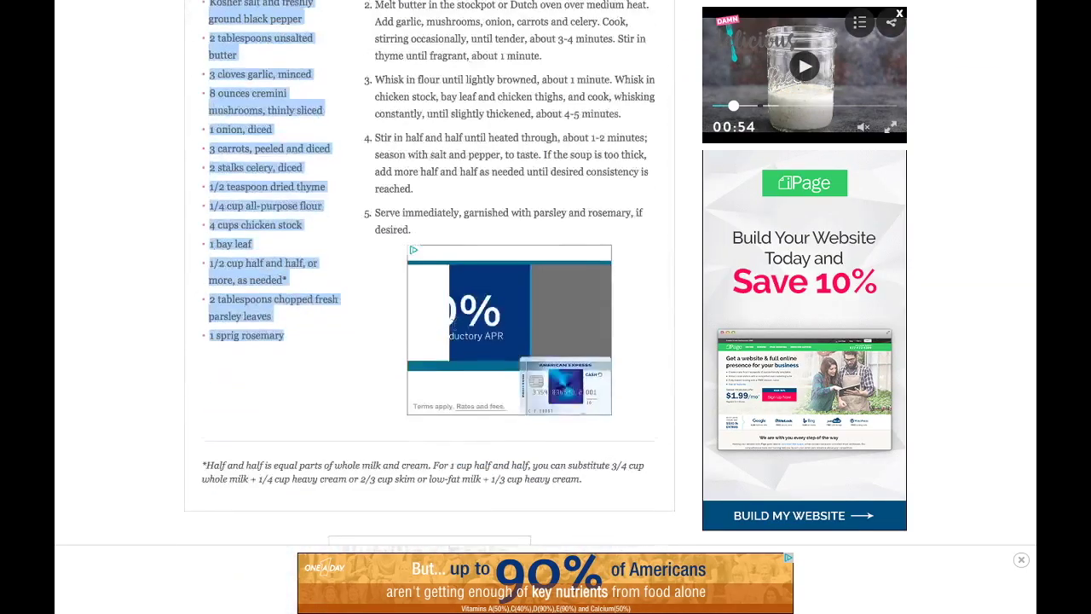
scroll(453, 324, up, 3)
drag(376, 60, 495, 358)
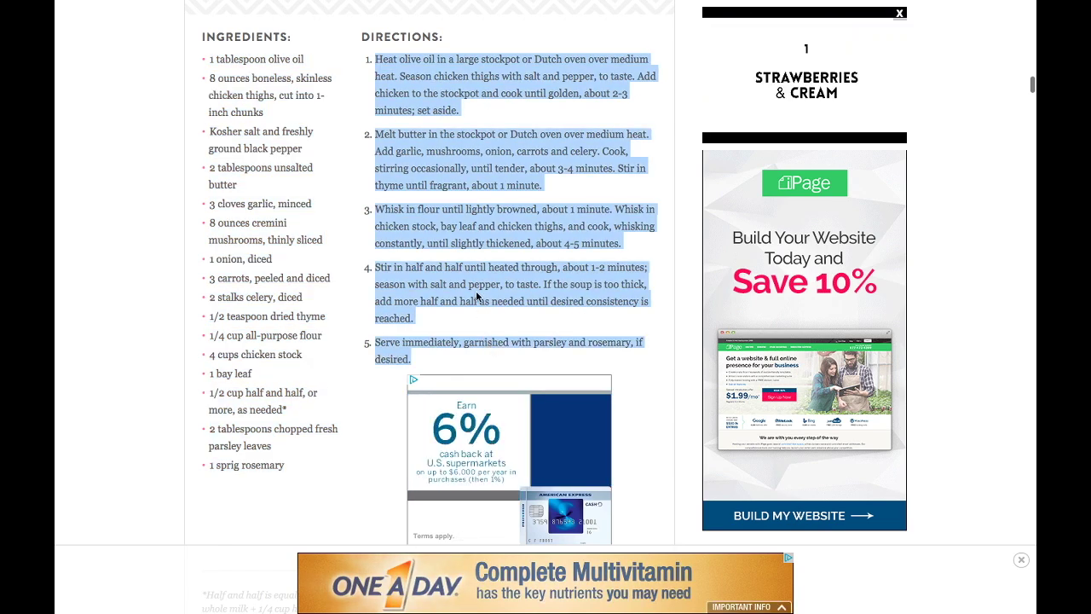
right_click(477, 295)
click(494, 312)
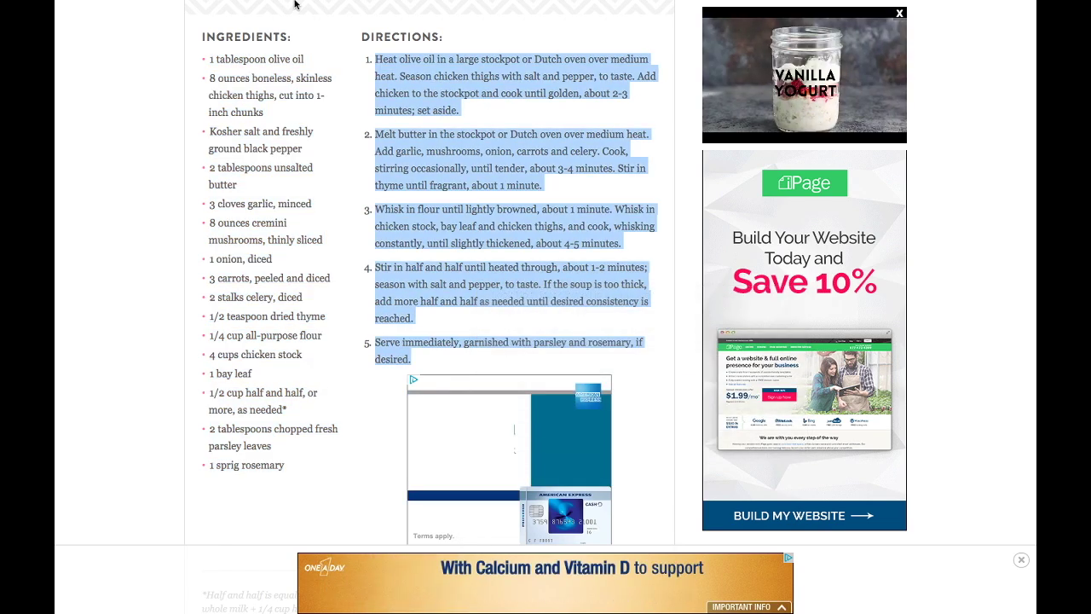
Switch back to Trello and paste the copied directions into the soup card's description.
click(498, 30)
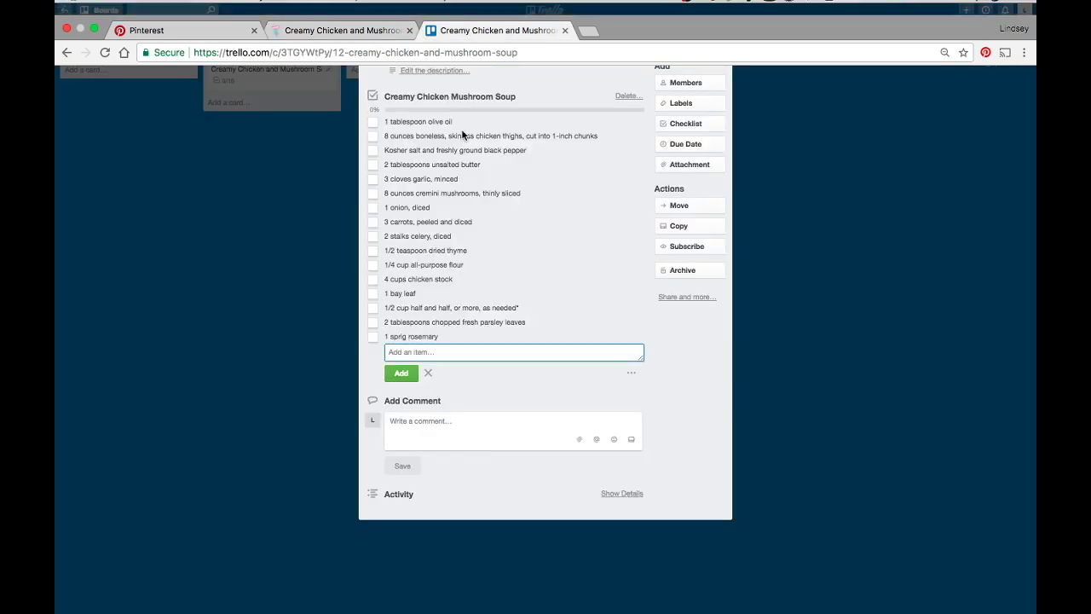
click(444, 75)
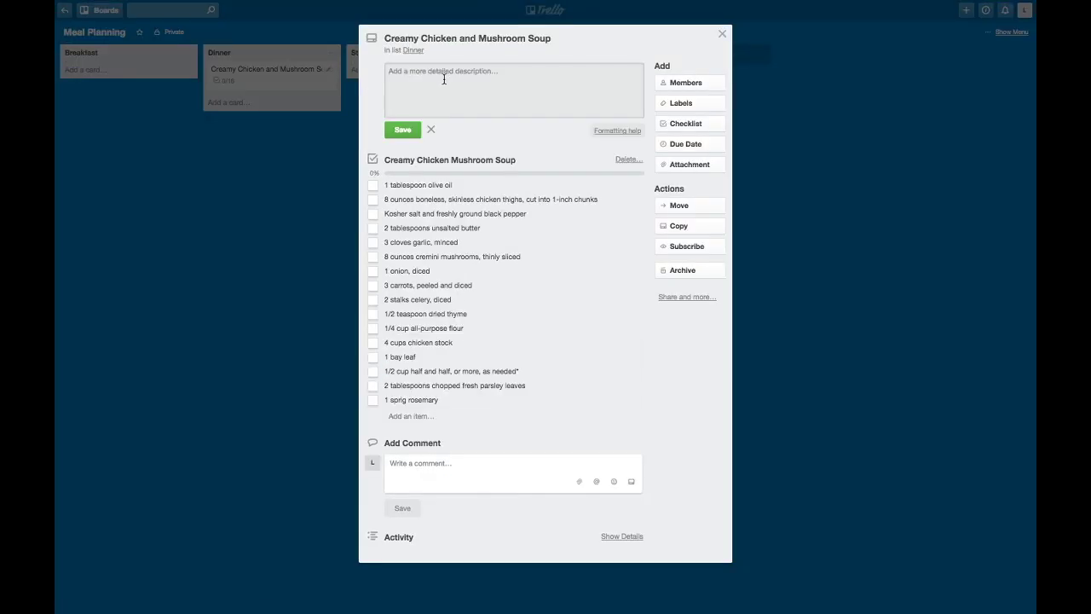
key(super+v)
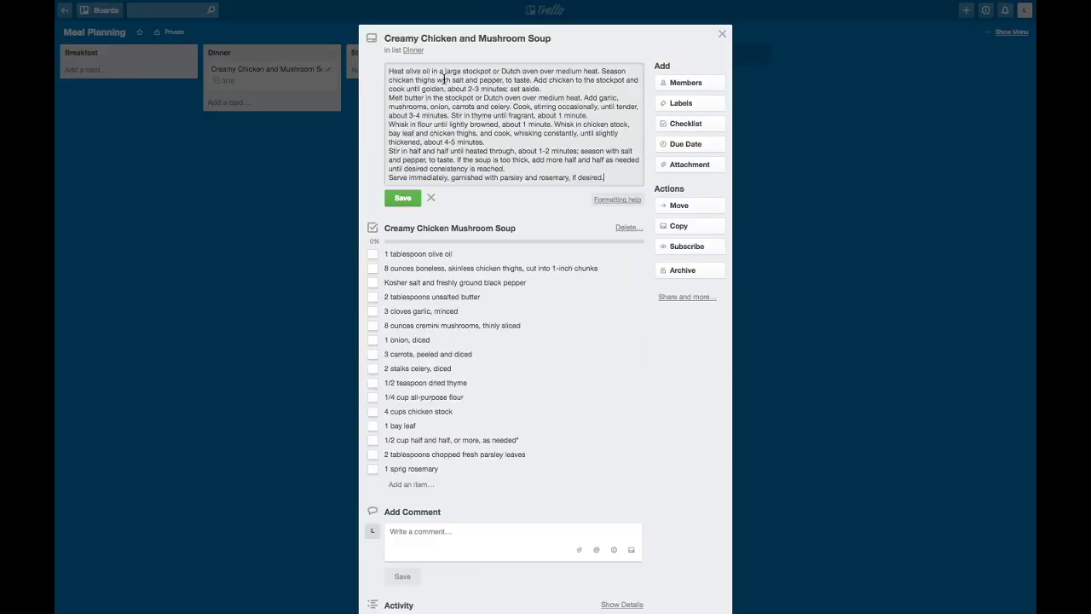
Separate the five pasted direction steps with blank lines in the soup card's description.
click(557, 87)
key(Return)
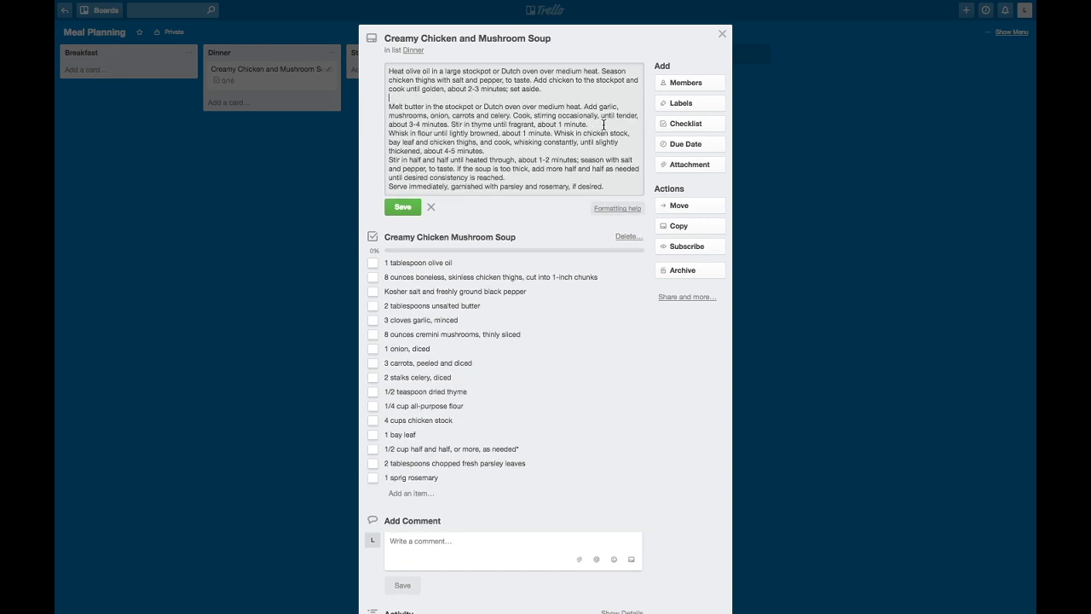
key(Return)
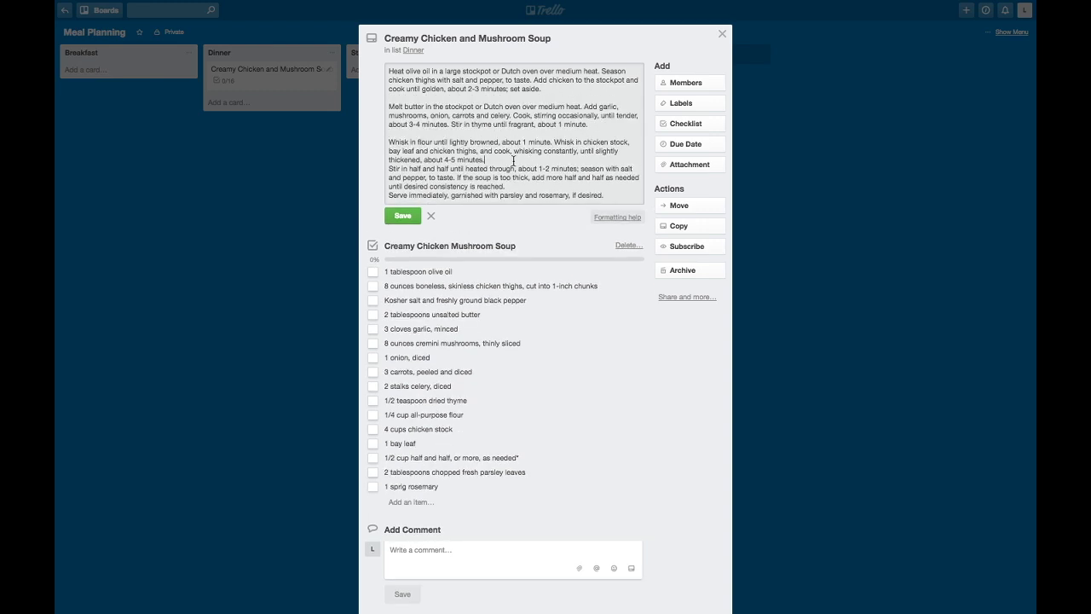
key(Return)
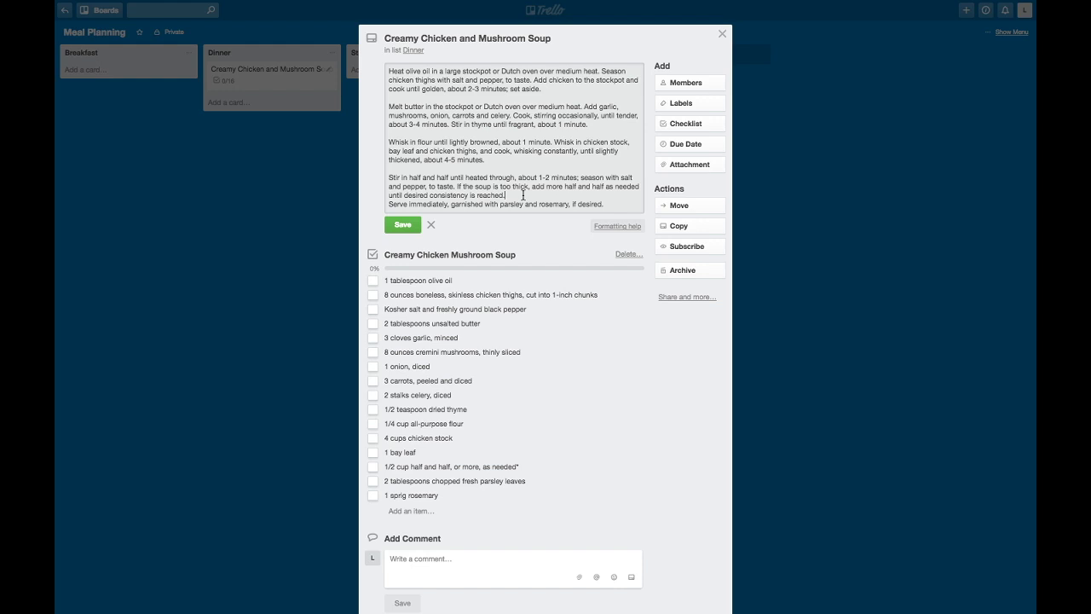
key(Return)
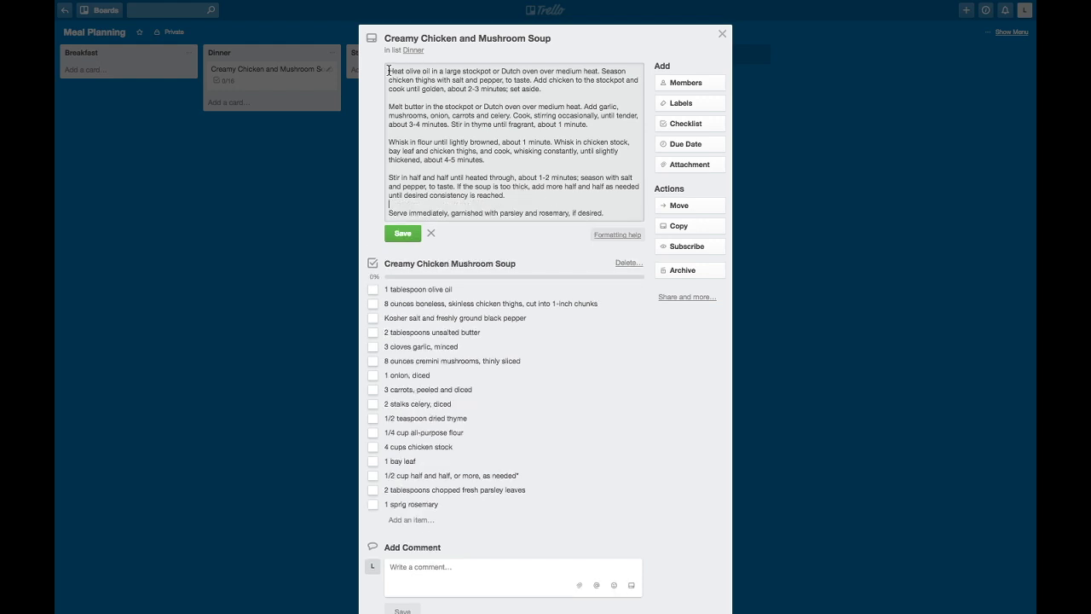
Put an asterisk (*) in front of each of the five direction paragraphs and save the description.
key(super+Up)
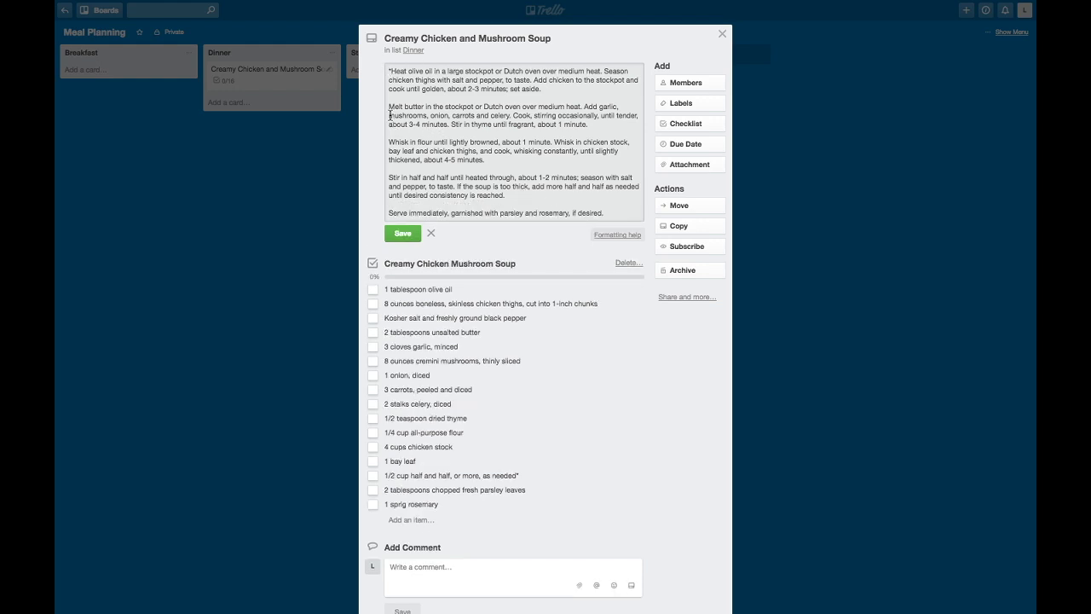
text(*)
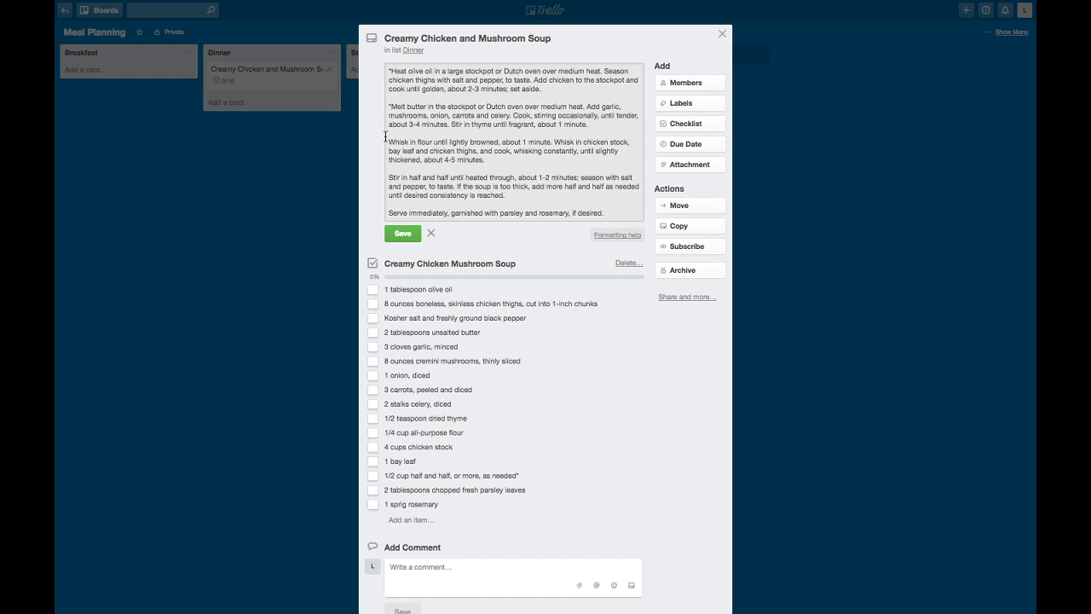
click(390, 142)
text(*)
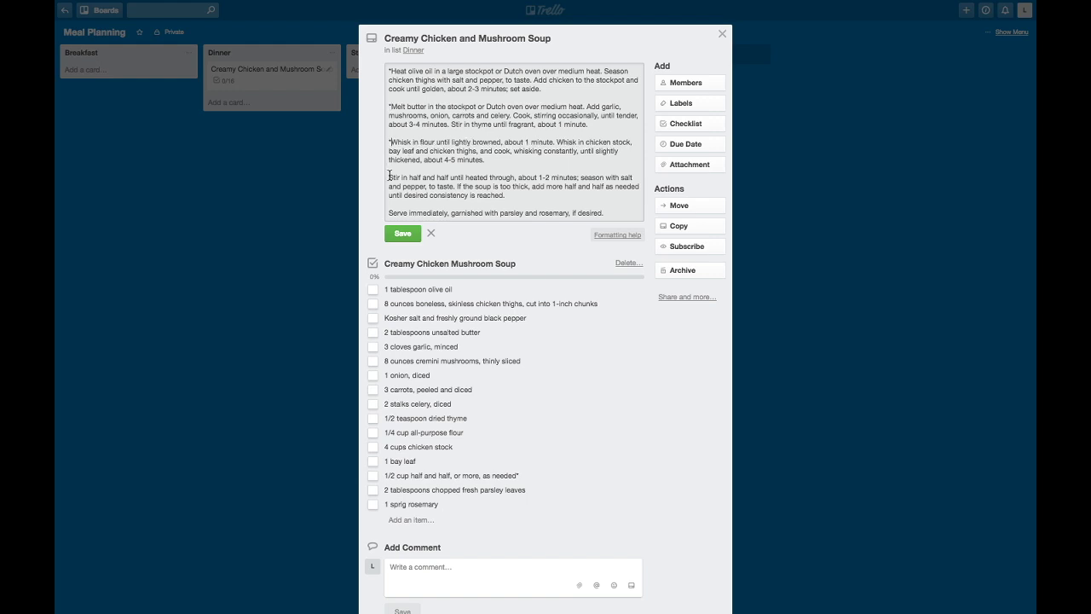
click(390, 177)
text(*)
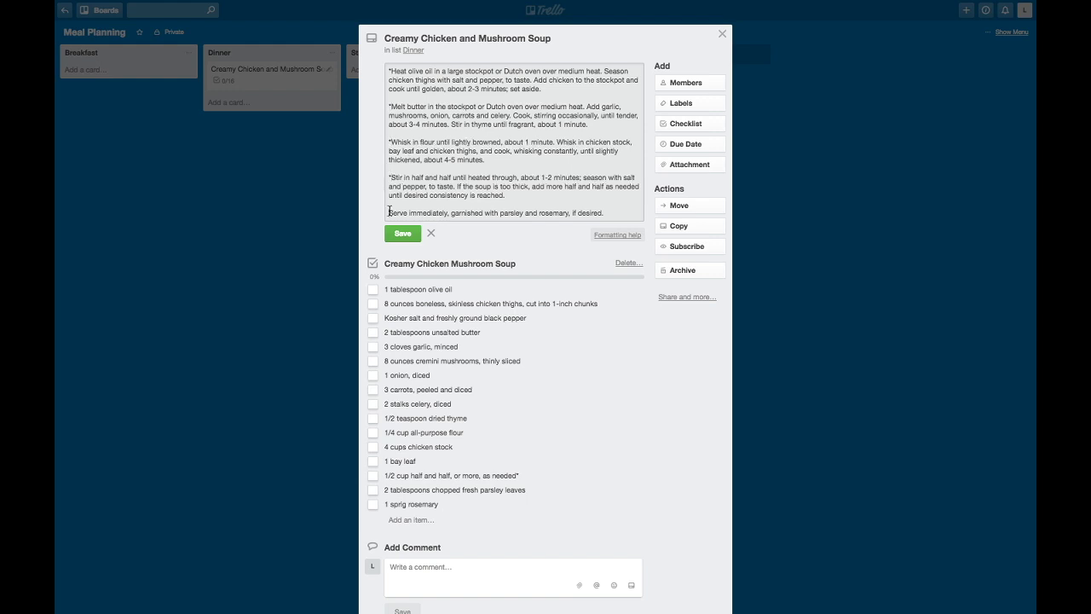
click(389, 212)
text(*)
click(397, 236)
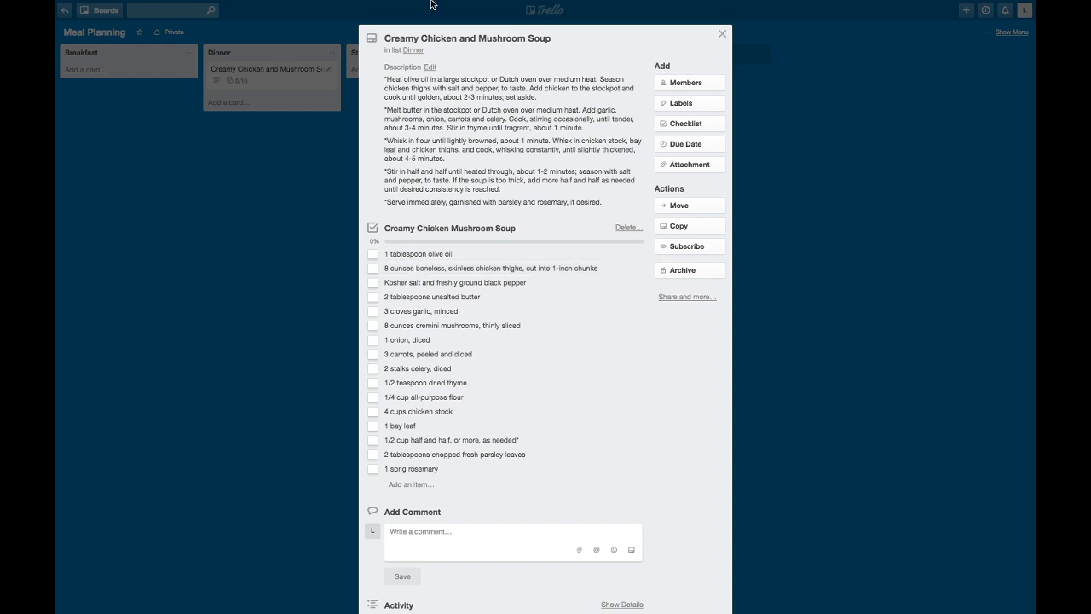
Copy the web address of the damndelicious.net soup recipe page and return to the Trello card.
mouse_move(407, 4)
click(358, 32)
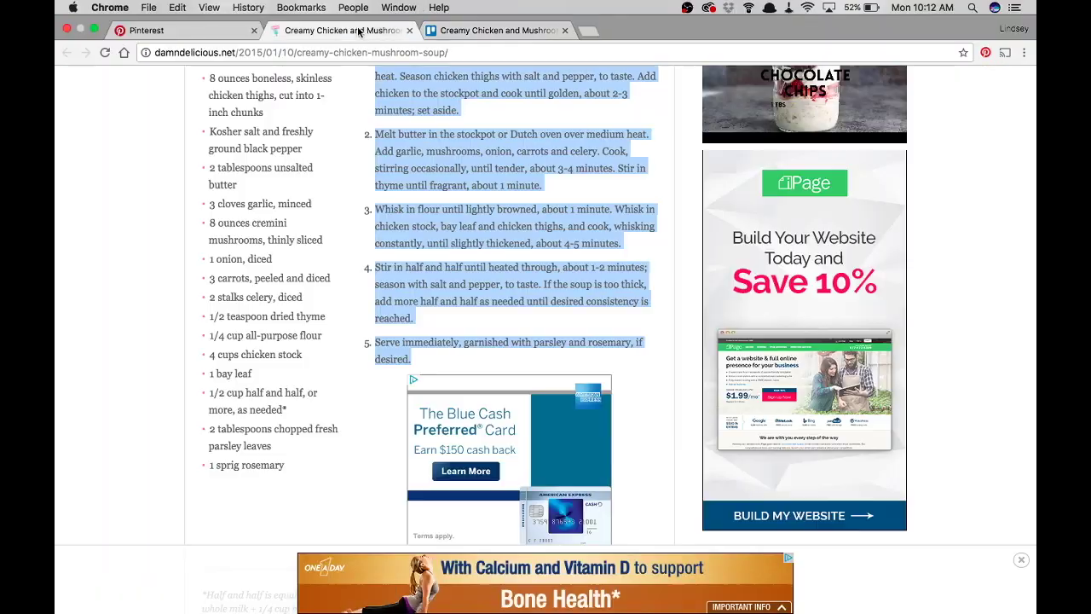
click(345, 52)
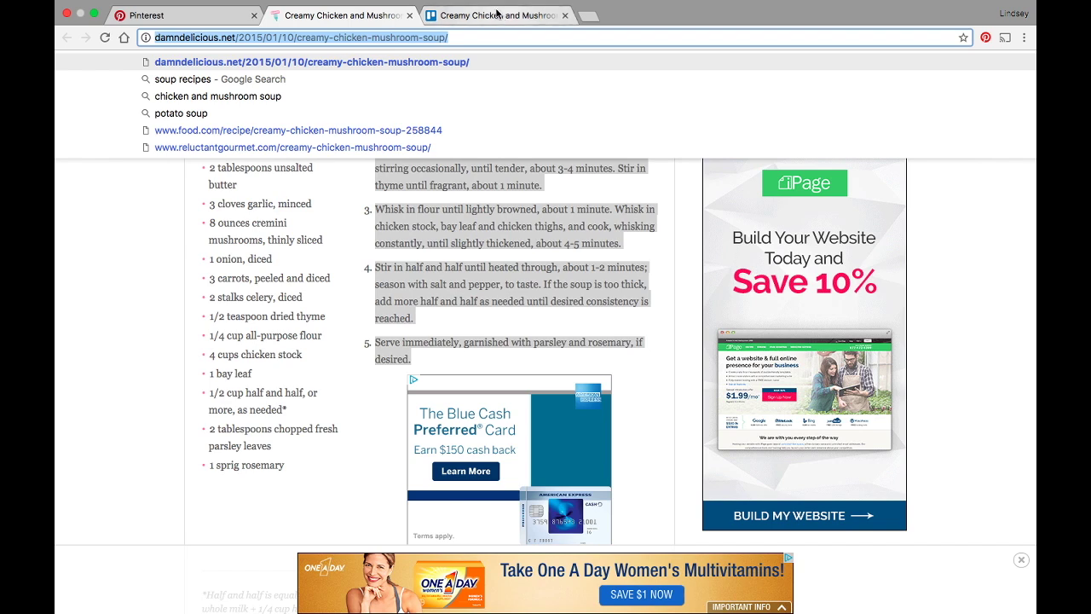
click(551, 9)
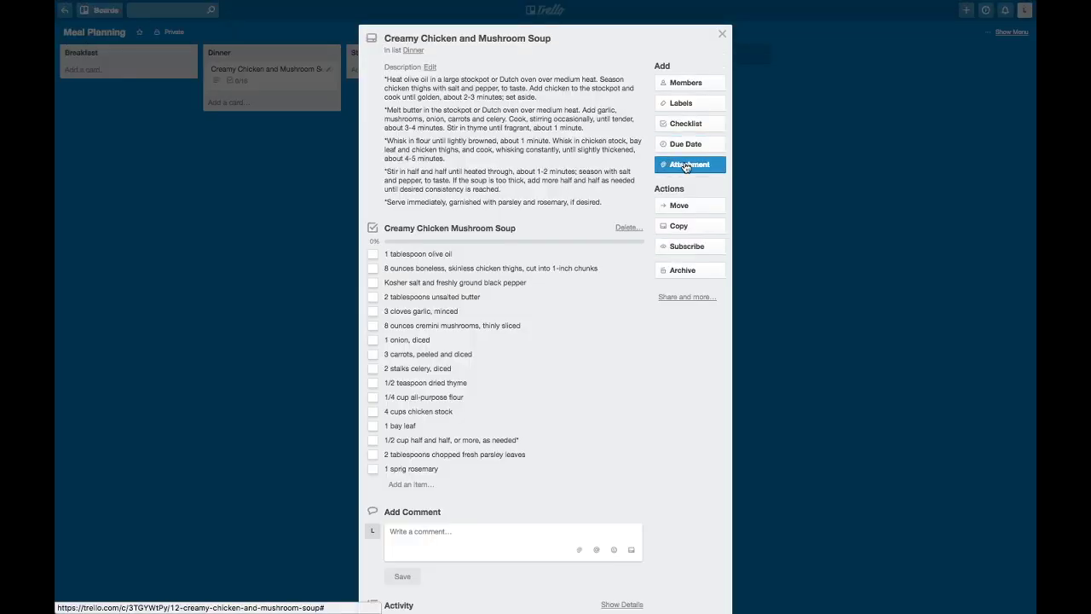
Attach the copied recipe link to the soup card under the link name "Chick Mush Soup".
mouse_move(468, 6)
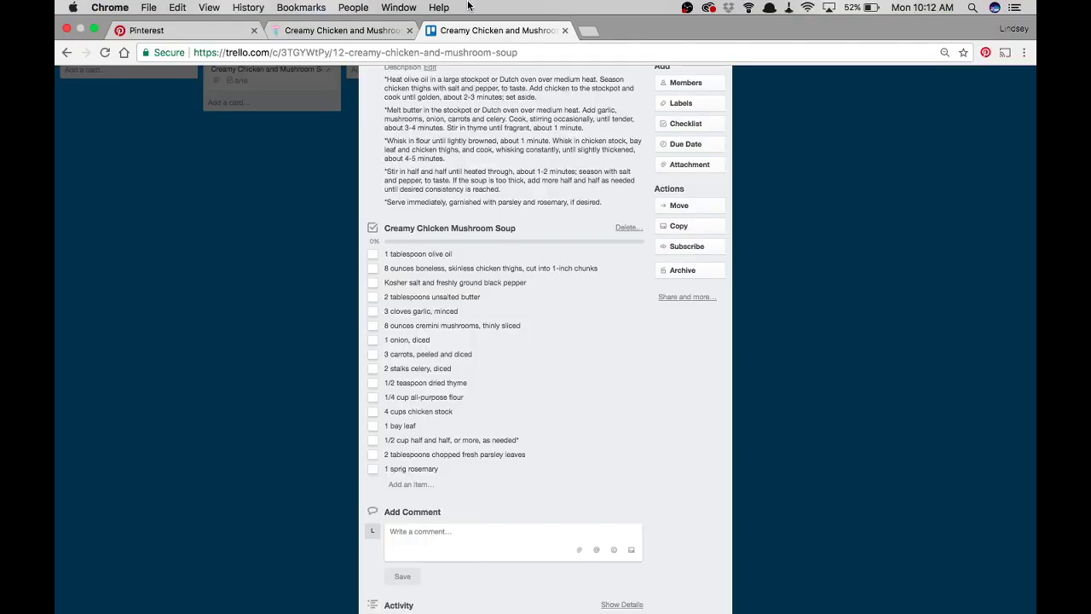
click(700, 168)
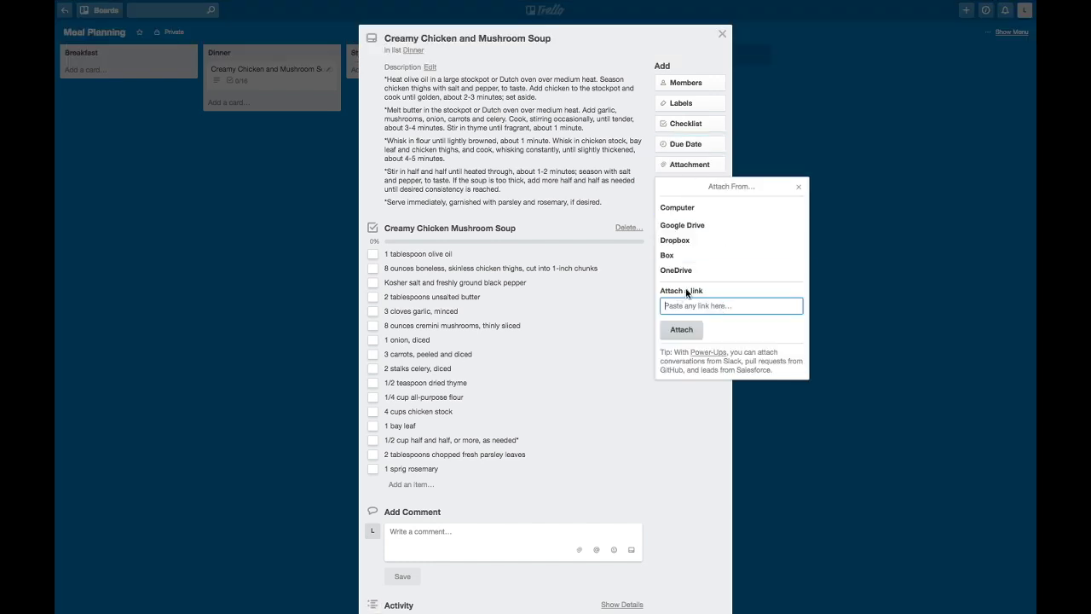
key(super+v)
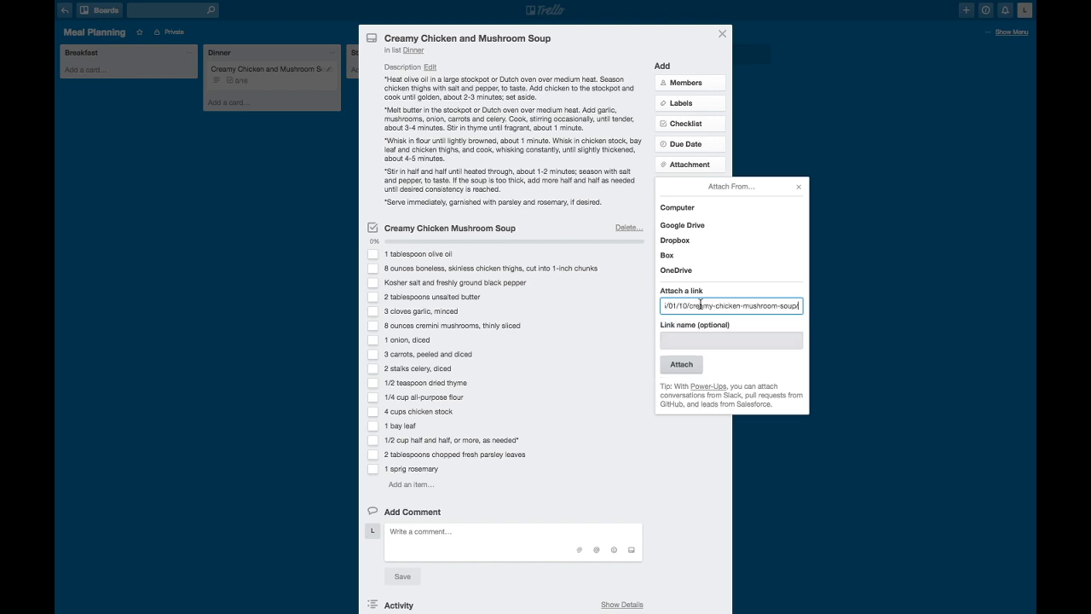
click(699, 338)
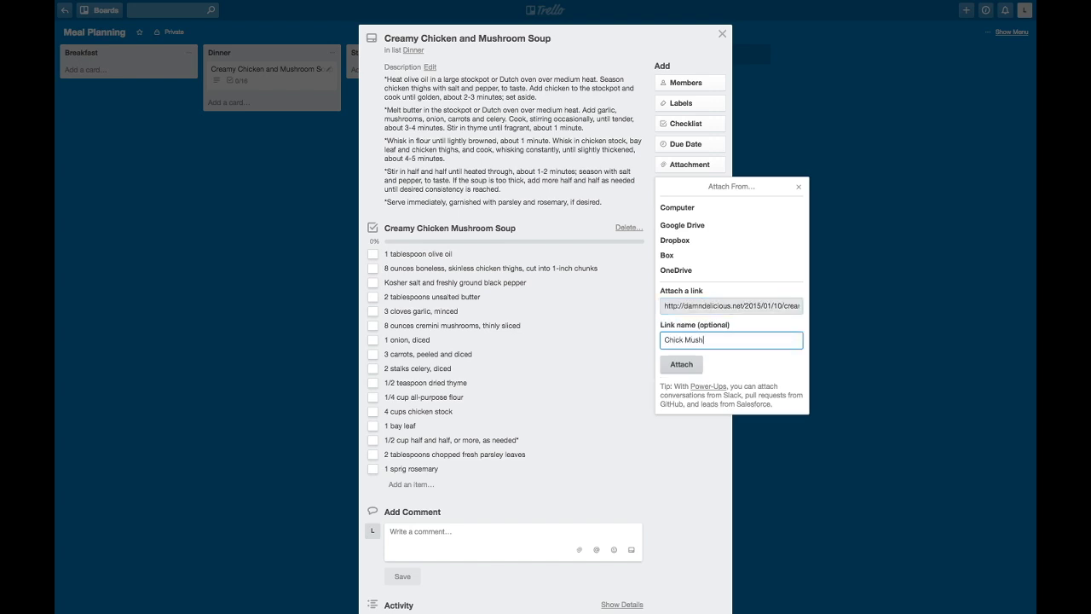
click(698, 361)
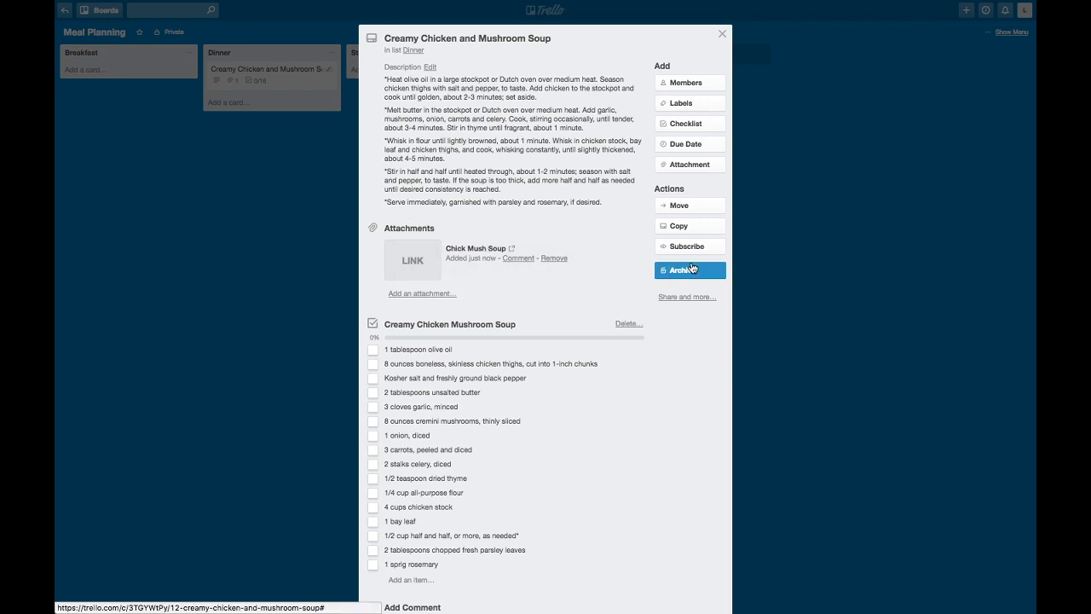
click(687, 163)
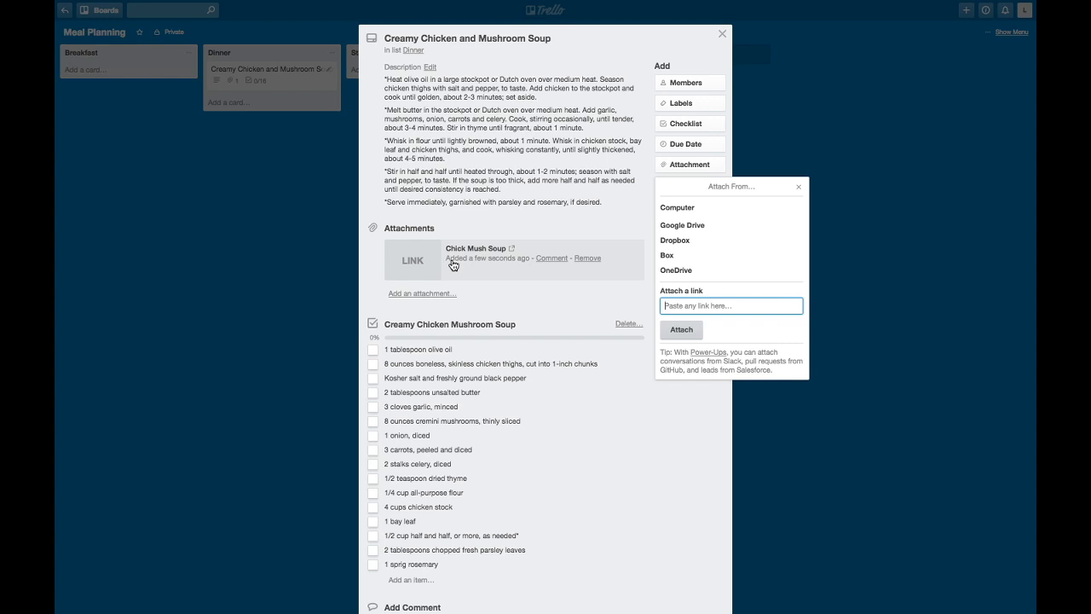
click(800, 189)
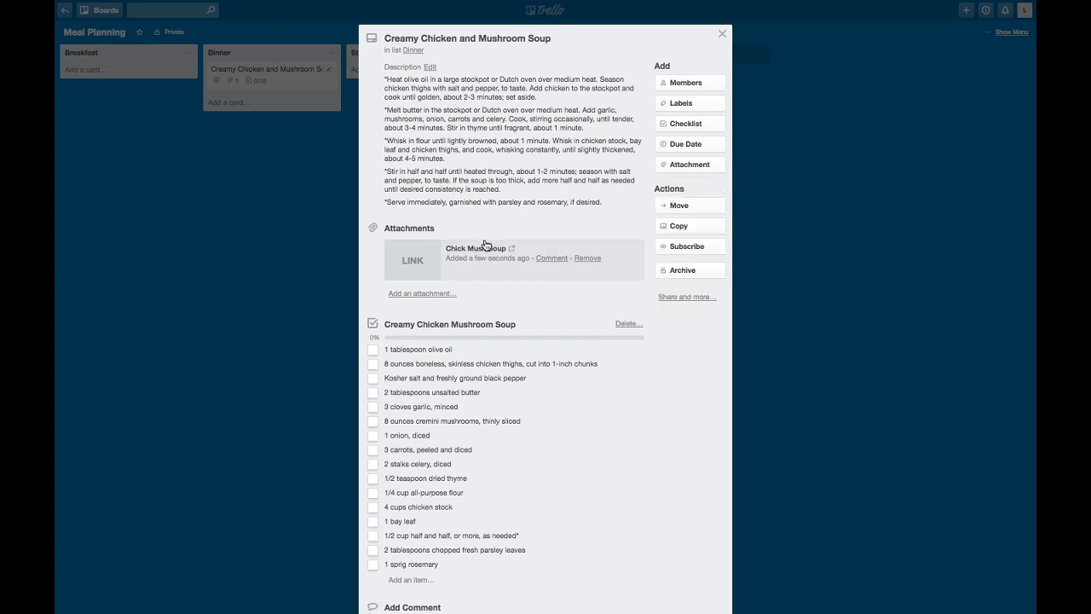
scroll(517, 503, down, 2)
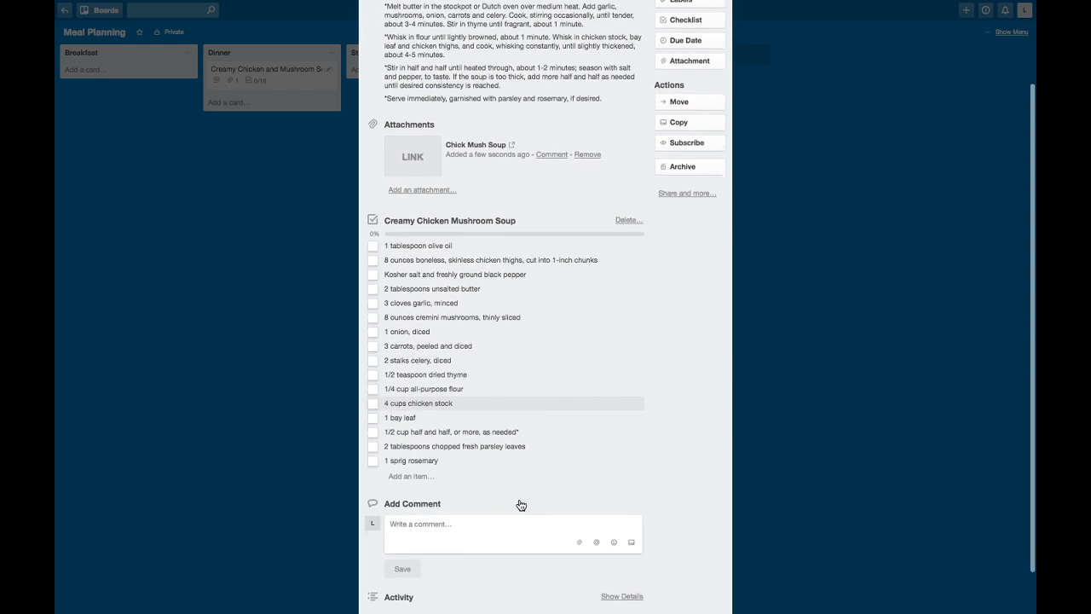
scroll(521, 504, up, 2)
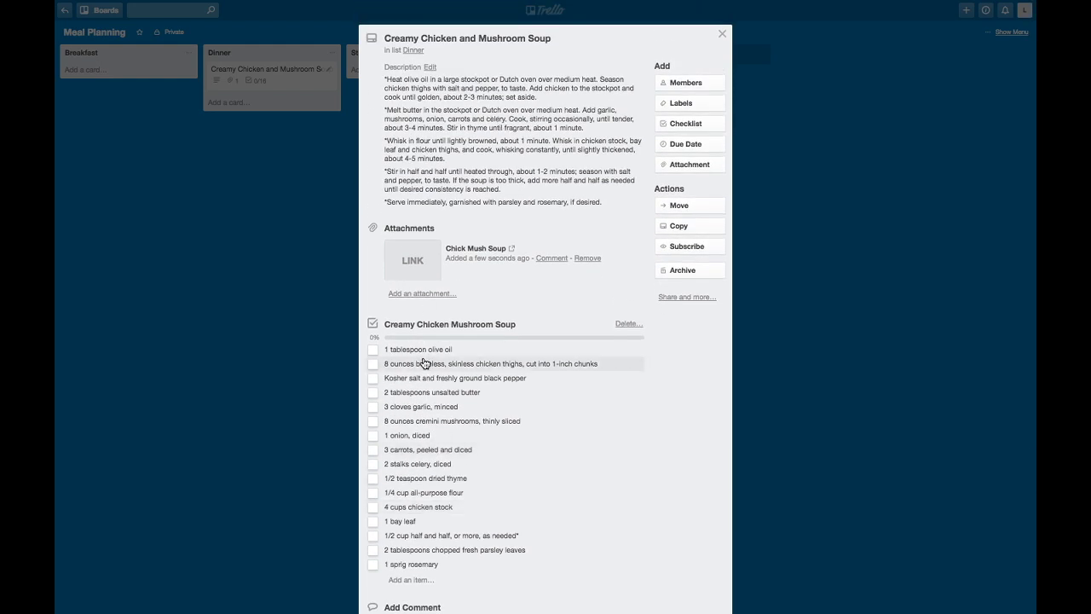
Close the finished soup card and start a new card in the Dinner list.
click(722, 34)
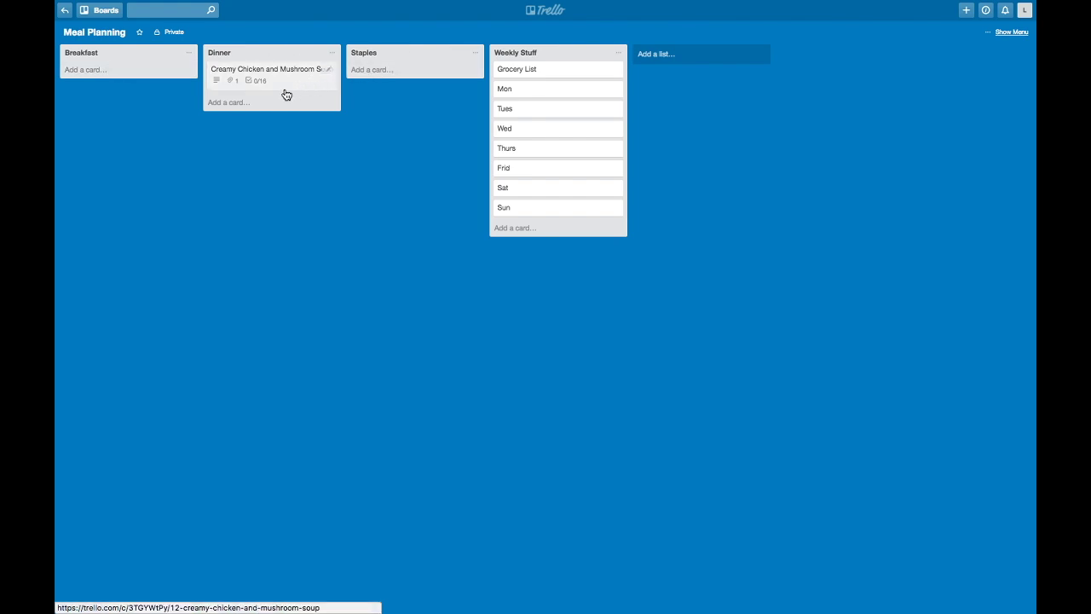
click(244, 103)
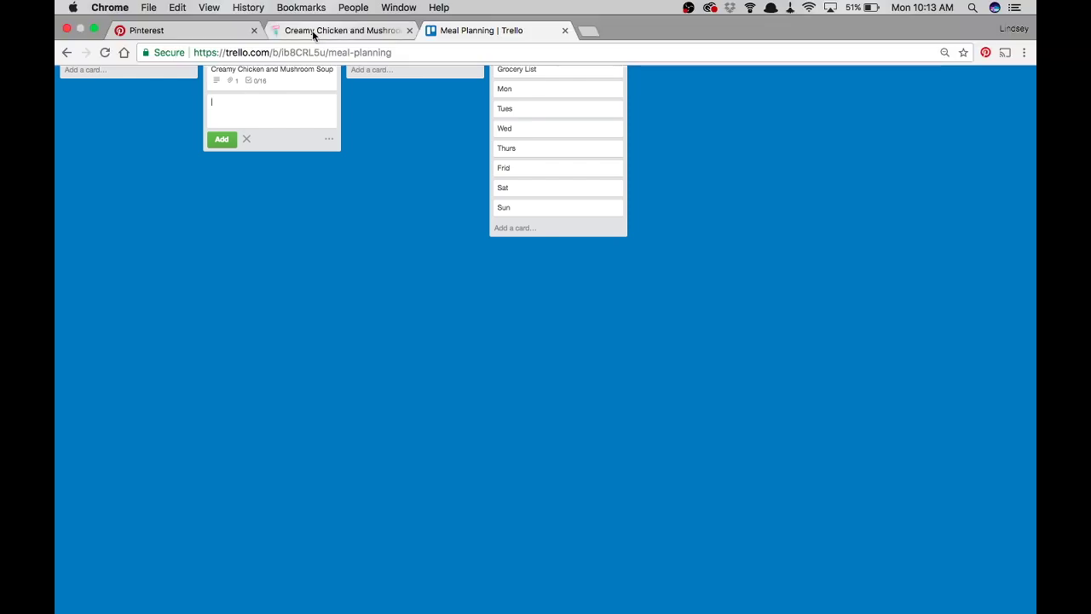
Close the creamy chicken soup recipe page, then switch to Pinterest and close the open soup pin.
click(362, 31)
click(409, 29)
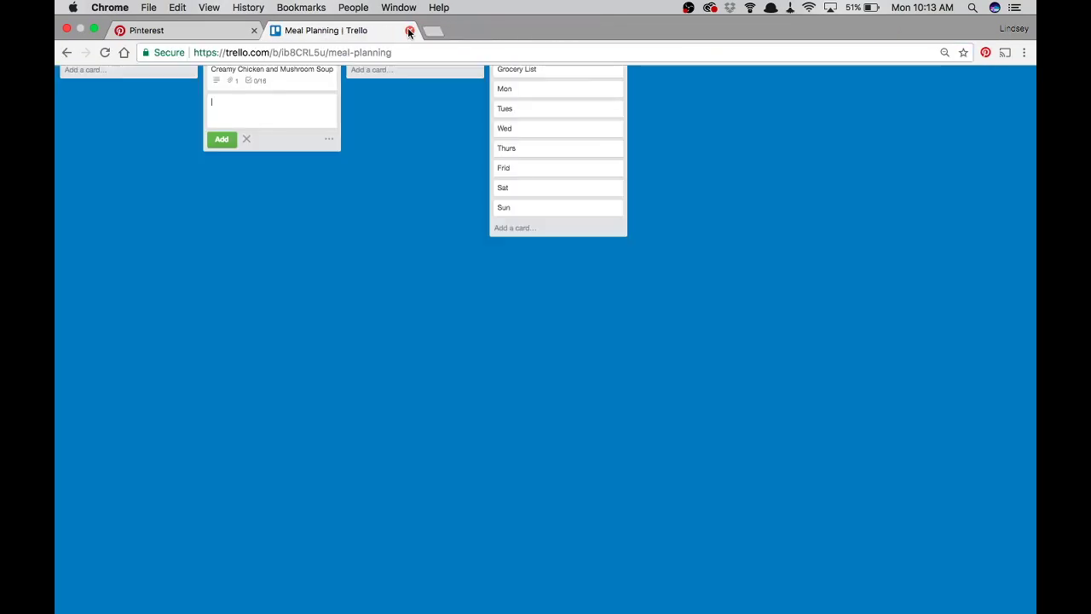
click(203, 27)
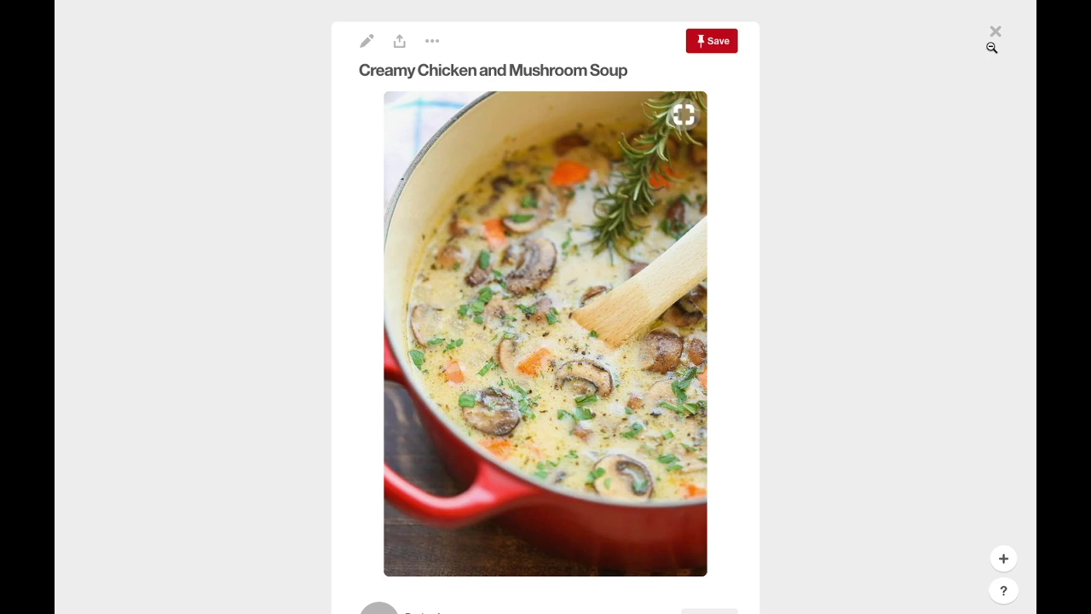
click(994, 34)
click(1006, 22)
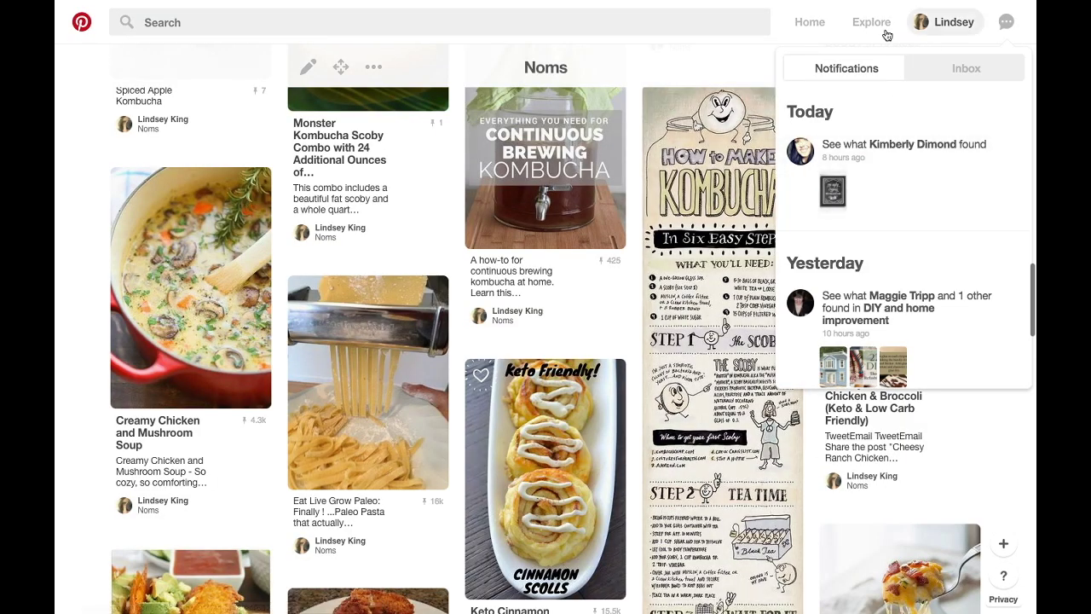
Open the Noms board from the Pinterest profile's boards.
click(944, 23)
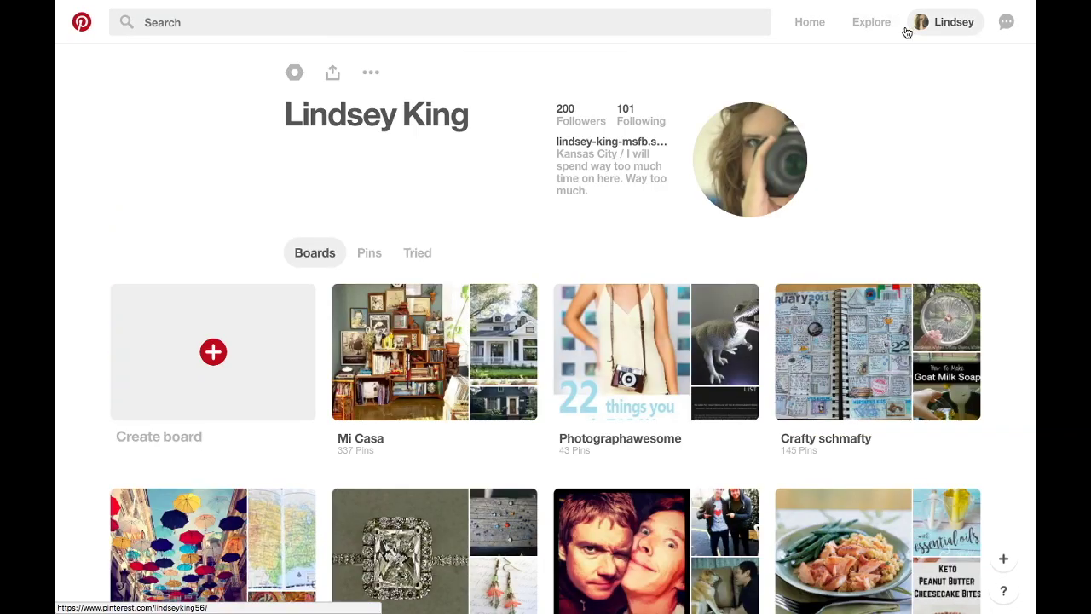
scroll(850, 428, down, 2)
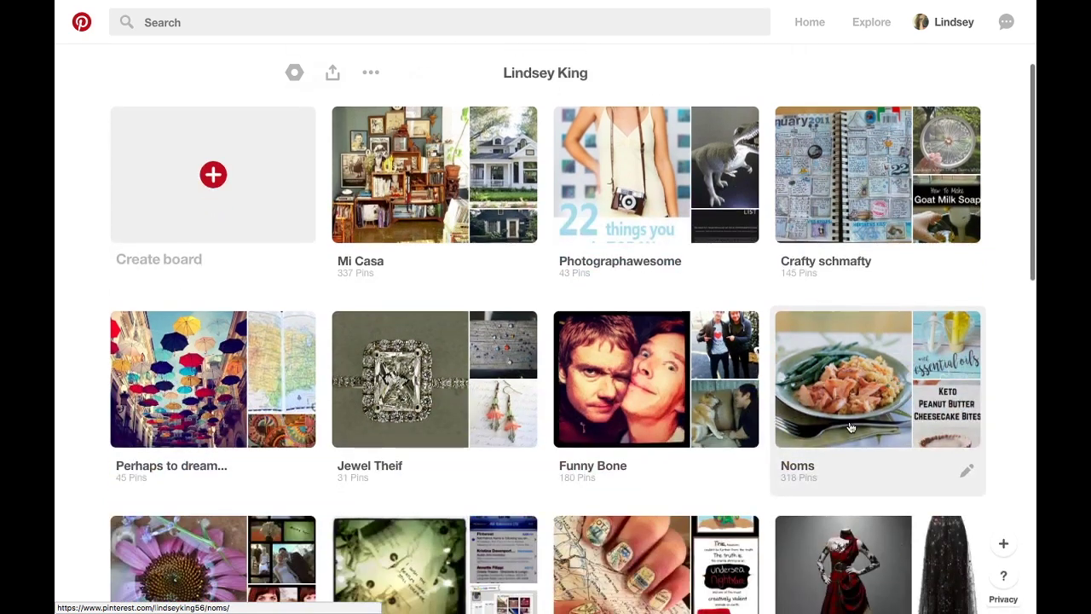
click(850, 428)
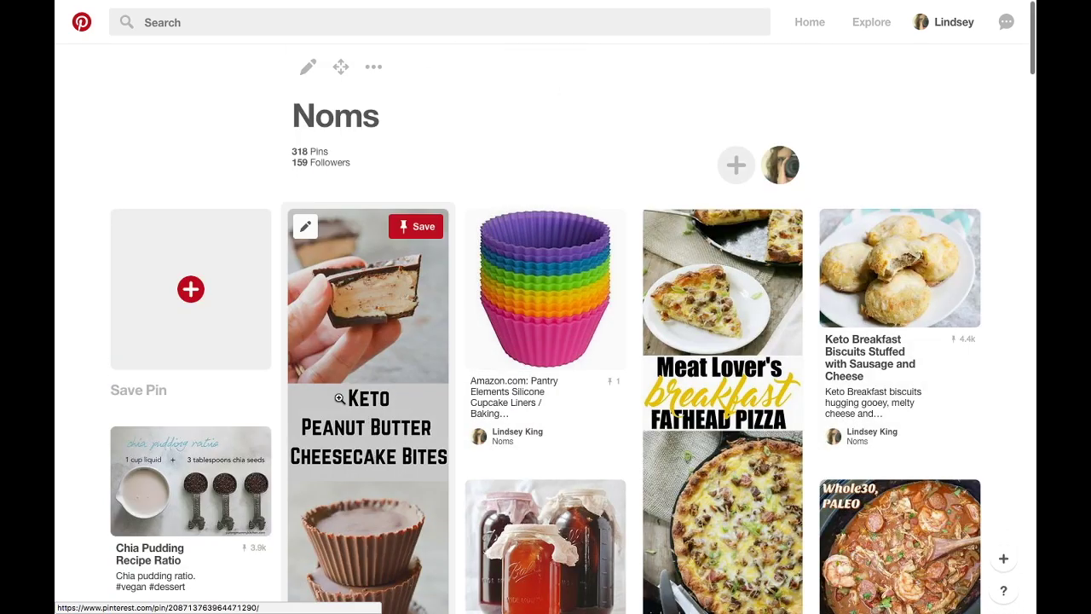
Open the Slow Cooker Low Carb Zuppa Toscana Soup (Keto-Friendly) pin on the Noms board and go to its source recipe.
scroll(397, 469, down, 1)
scroll(402, 493, down, 5)
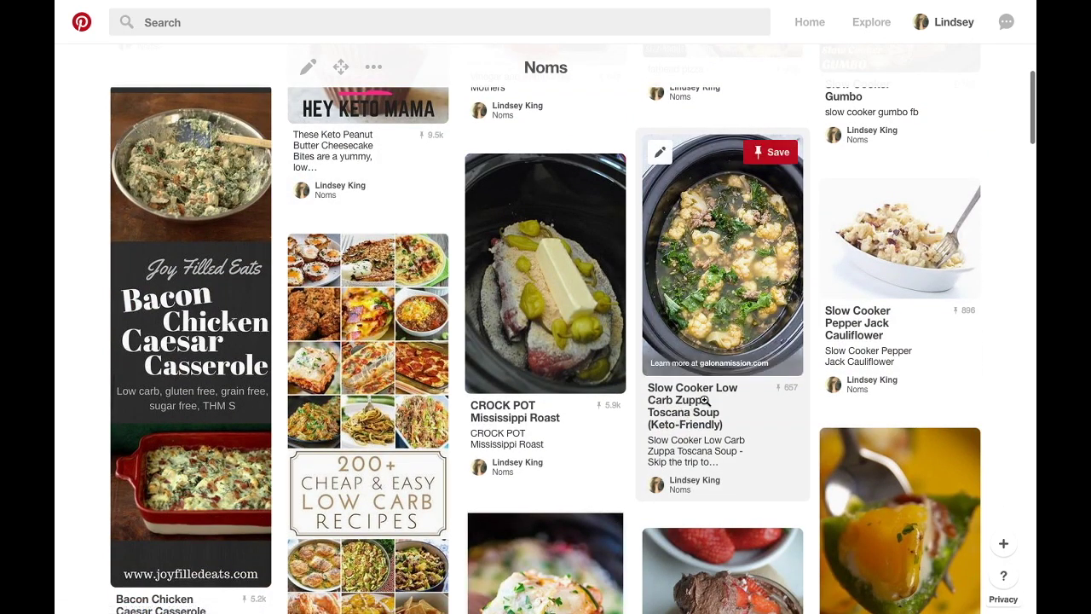
click(712, 306)
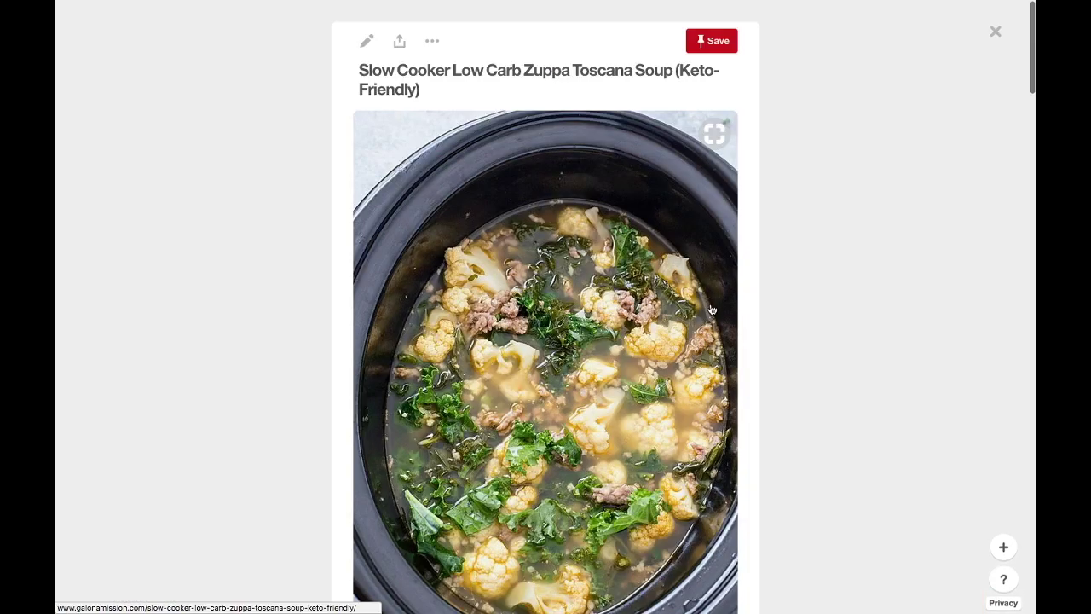
click(593, 300)
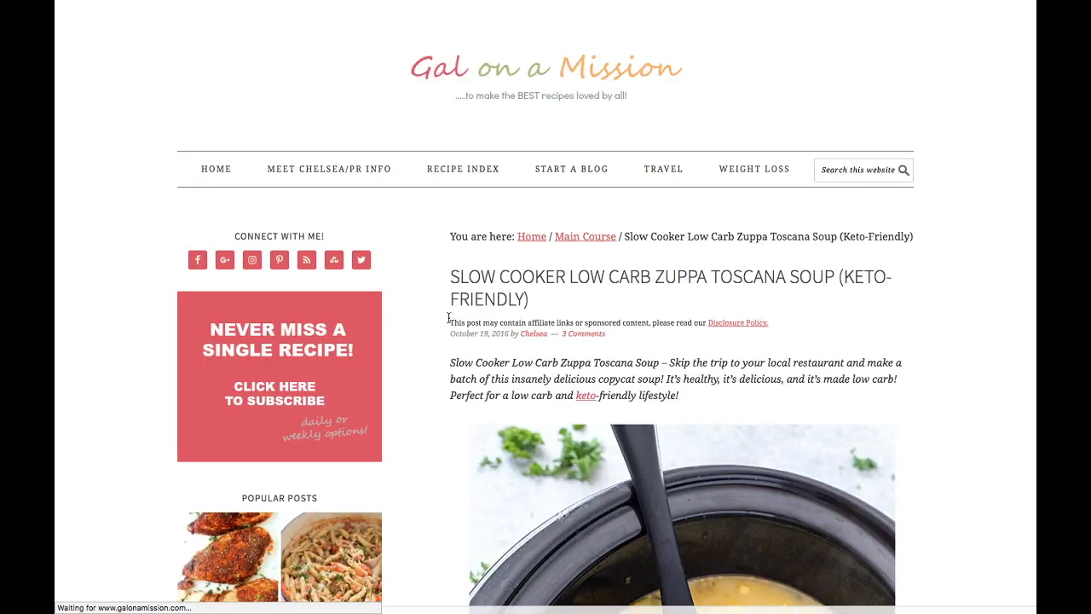
Switch to the Trello board and add a card named Zuppa Toscano Soup to the Dinner list.
scroll(570, 443, down, 10)
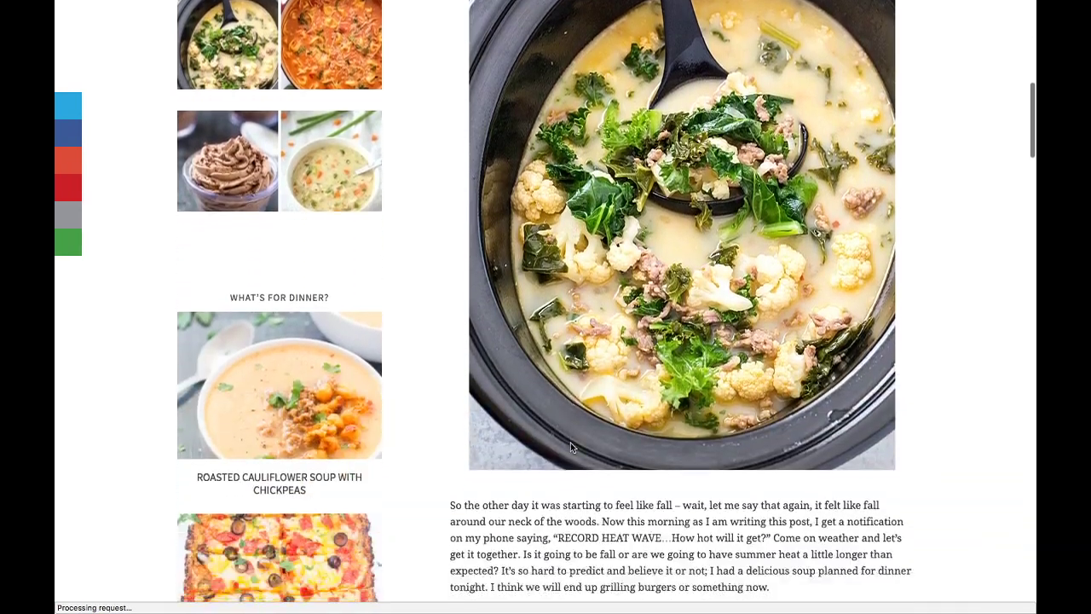
scroll(570, 447, up, 10)
mouse_move(401, 21)
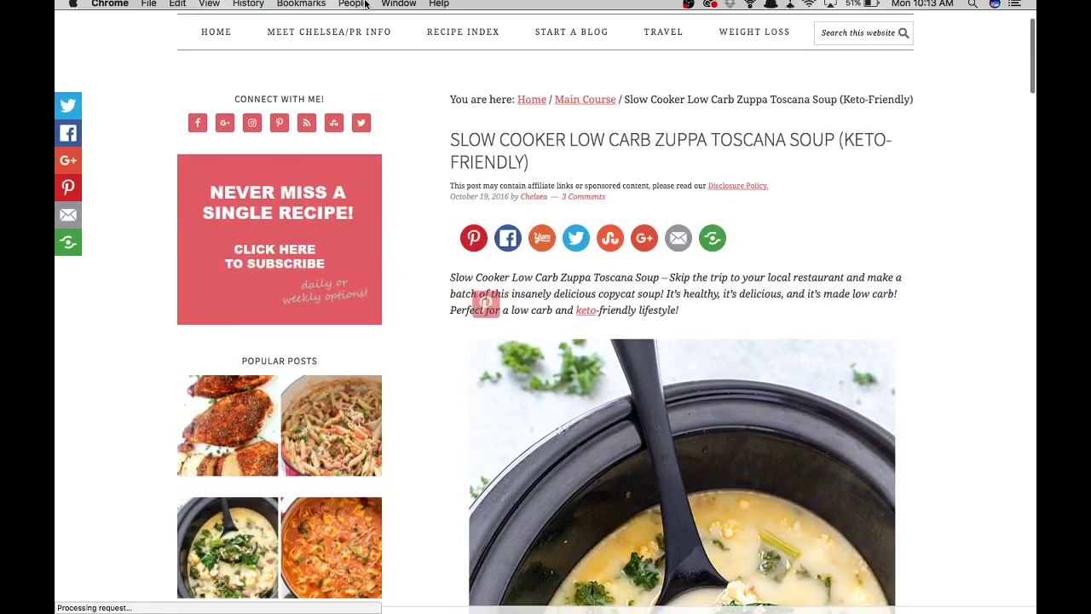
click(479, 30)
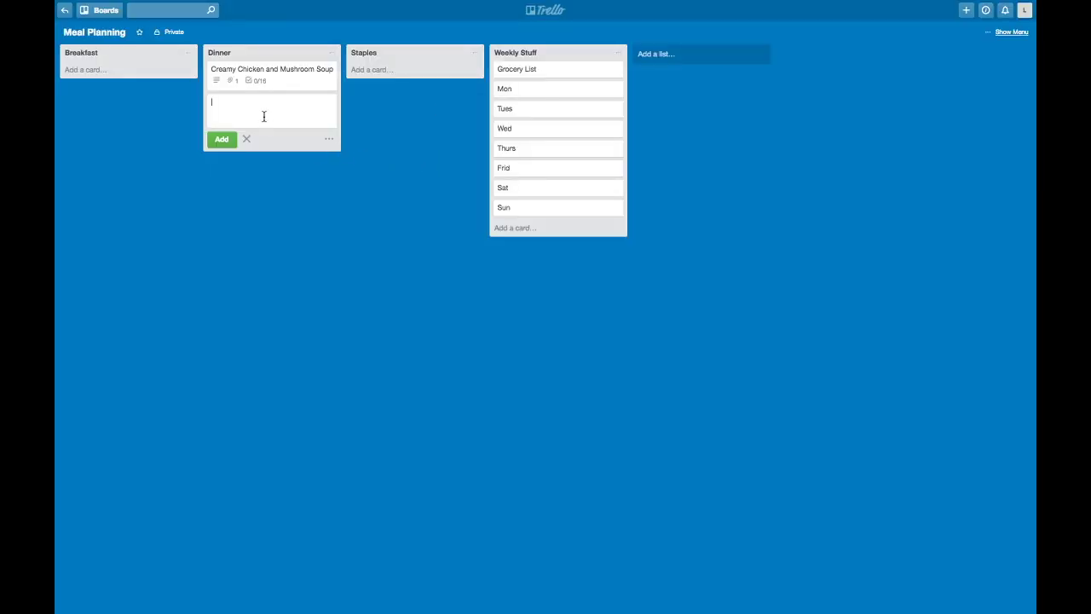
text(Zuppa)
key(BackSpace)
key(BackSpace)
key(BackSpace)
text(Toscan)
key(Return)
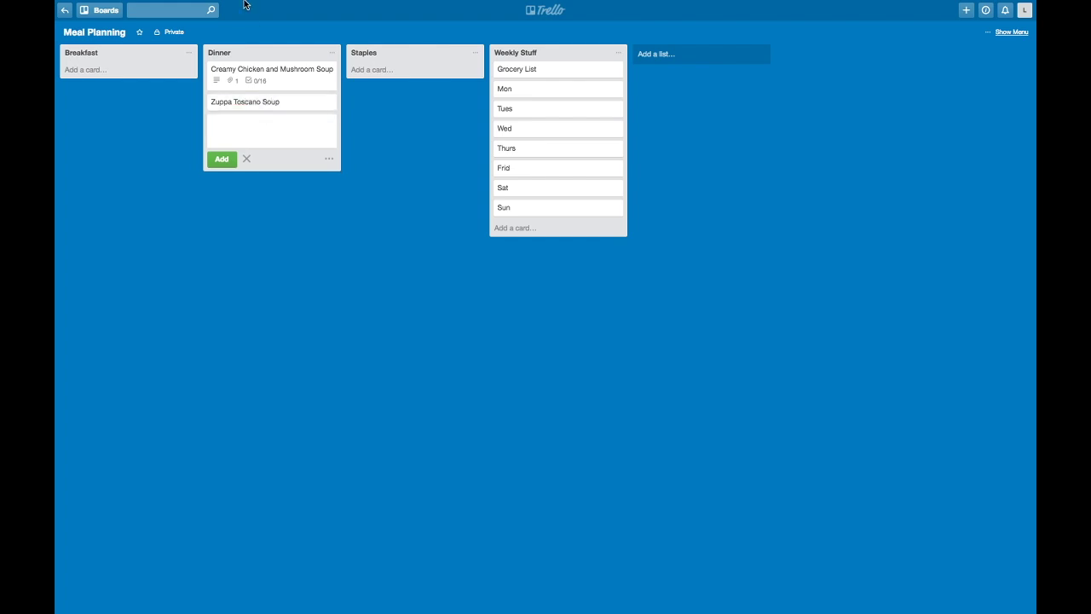
Return to the Zuppa Toscana recipe page and copy its full ingredients list, from the Italian sausage to the heavy cream.
mouse_move(274, 30)
click(371, 31)
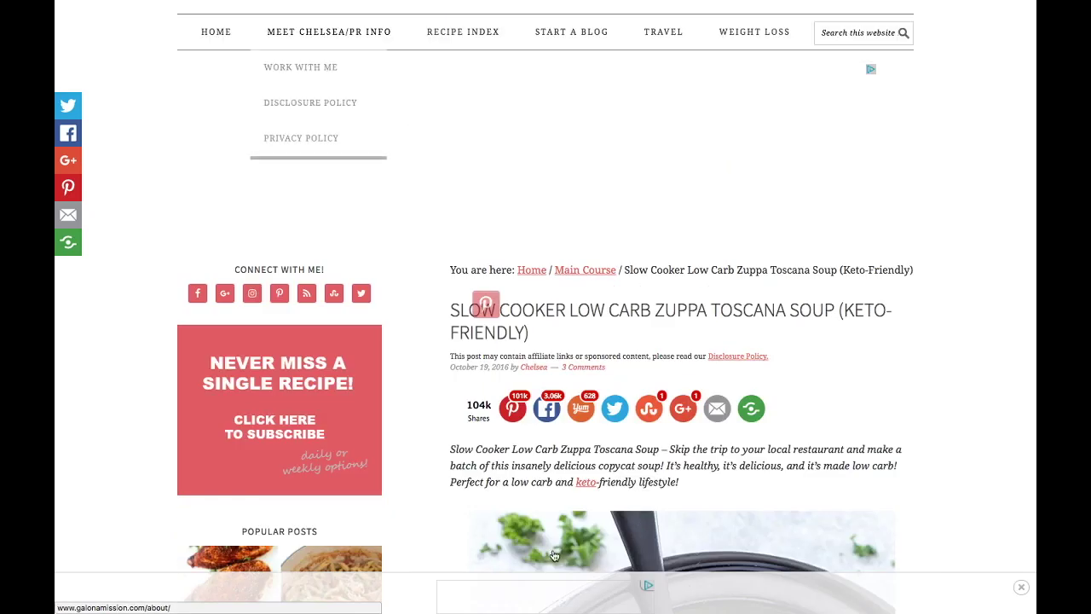
scroll(585, 461, down, 10)
scroll(585, 461, down, 10)
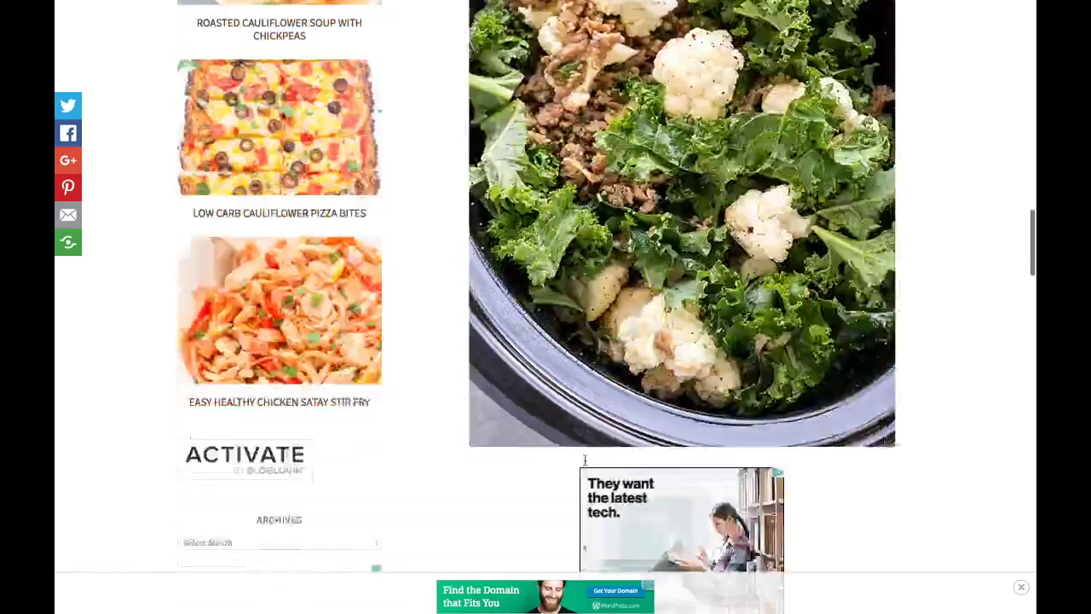
scroll(585, 460, down, 10)
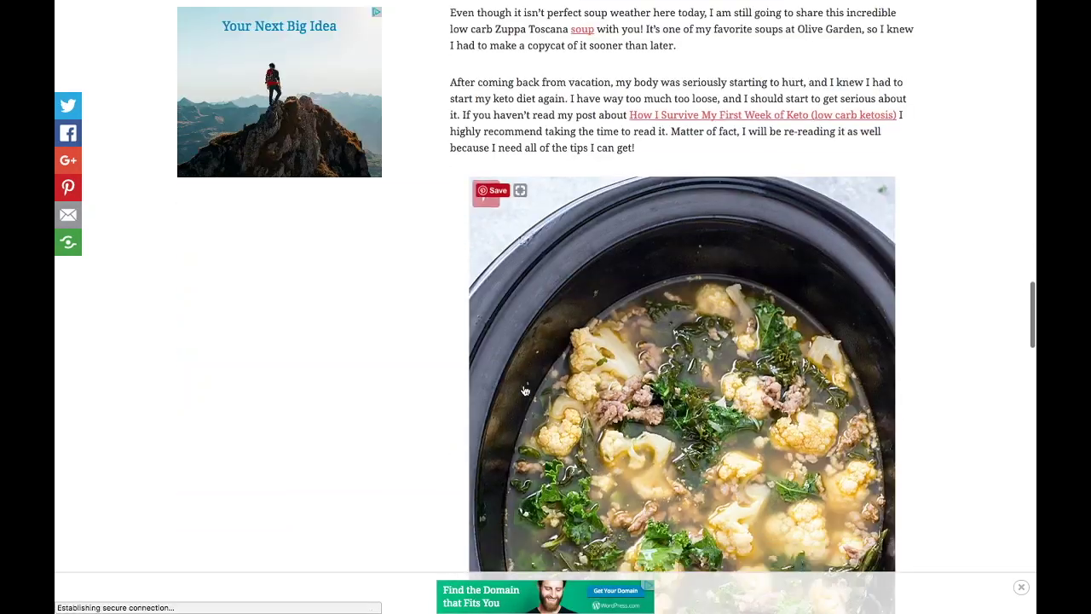
scroll(525, 390, down, 15)
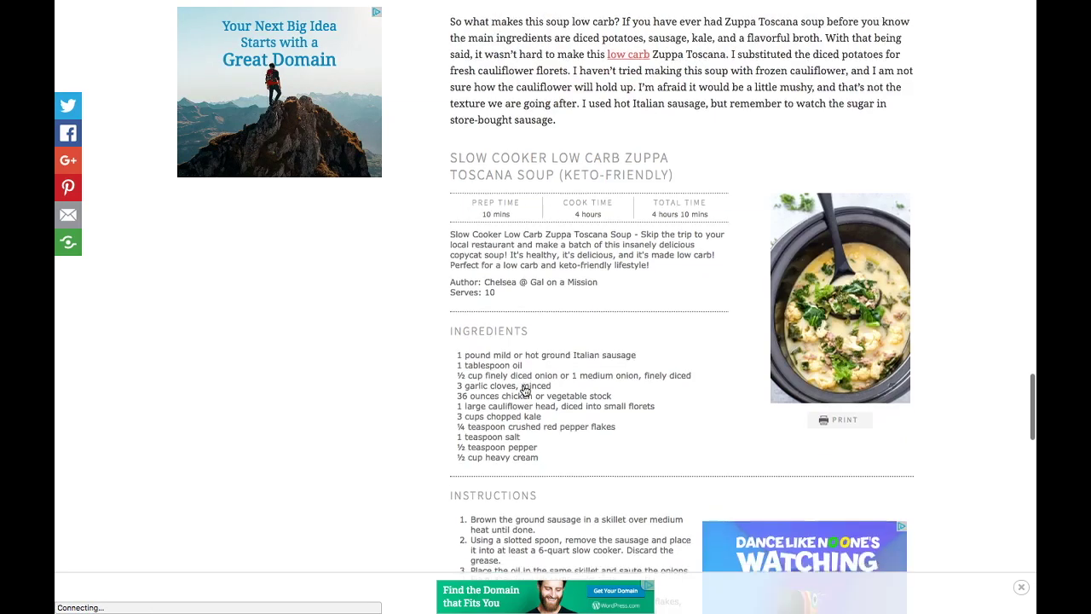
scroll(465, 135, down, 5)
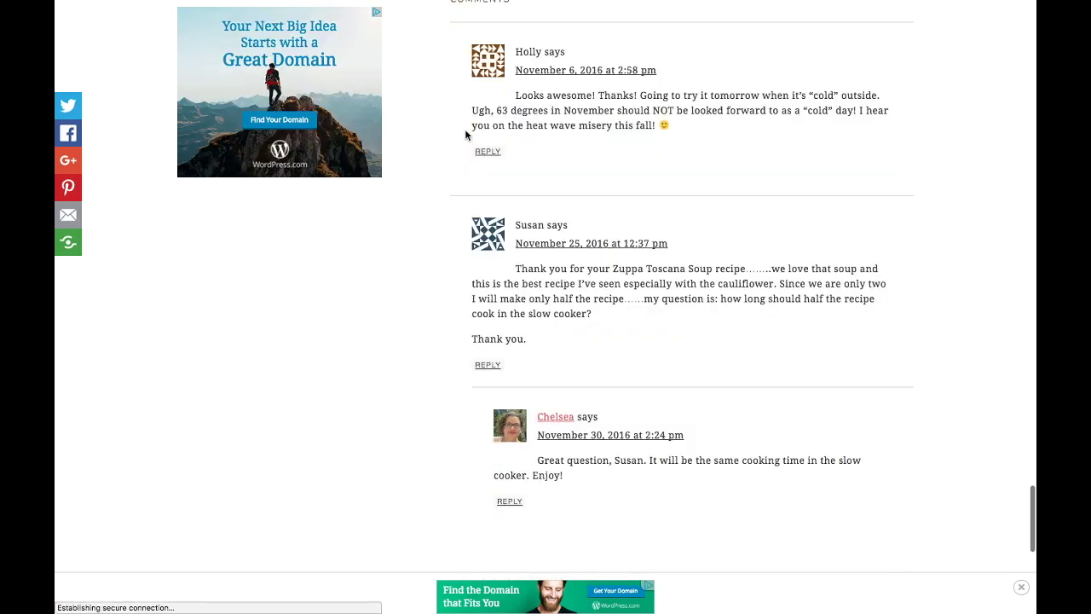
scroll(465, 135, up, 7)
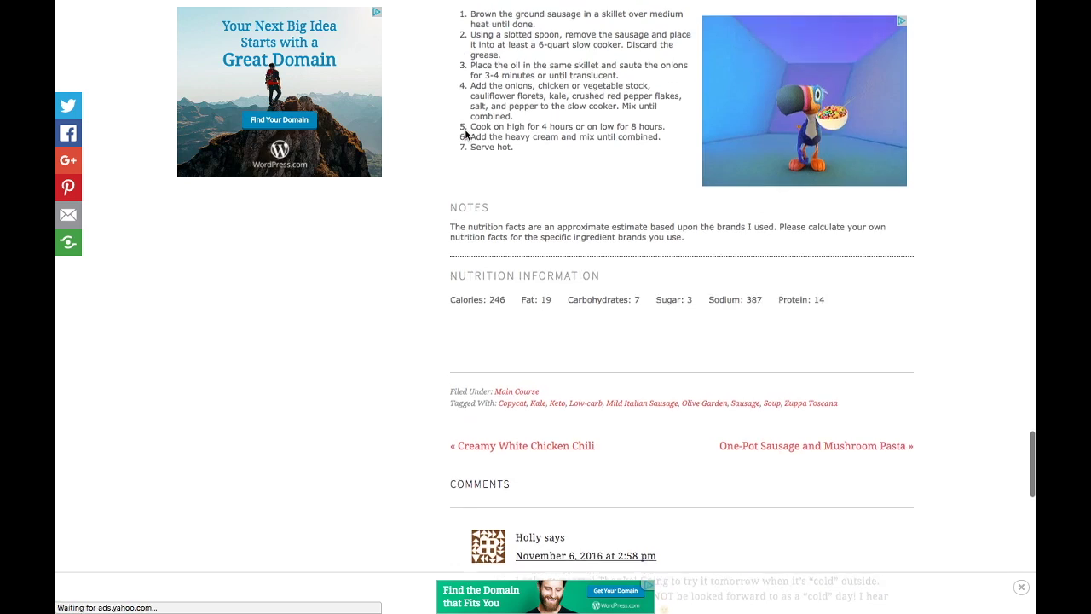
drag(470, 187, 526, 325)
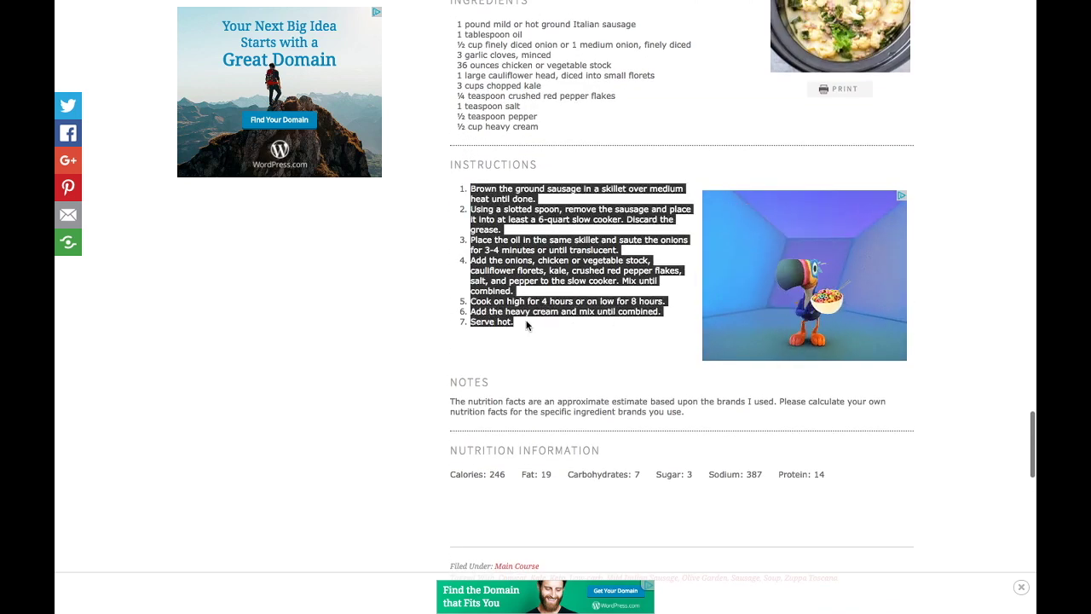
click(457, 24)
drag(457, 24, 544, 138)
key(super+c)
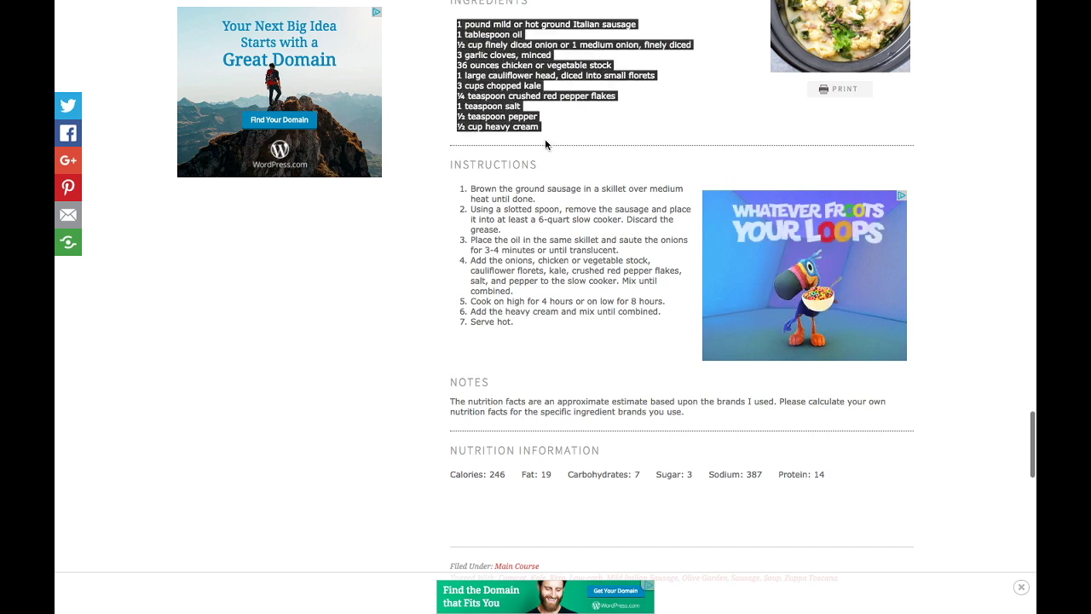
In Trello, add a checklist titled Zuppa Toscano to the Zuppa Toscano Soup card and fill it with the copied ingredients.
mouse_move(331, 3)
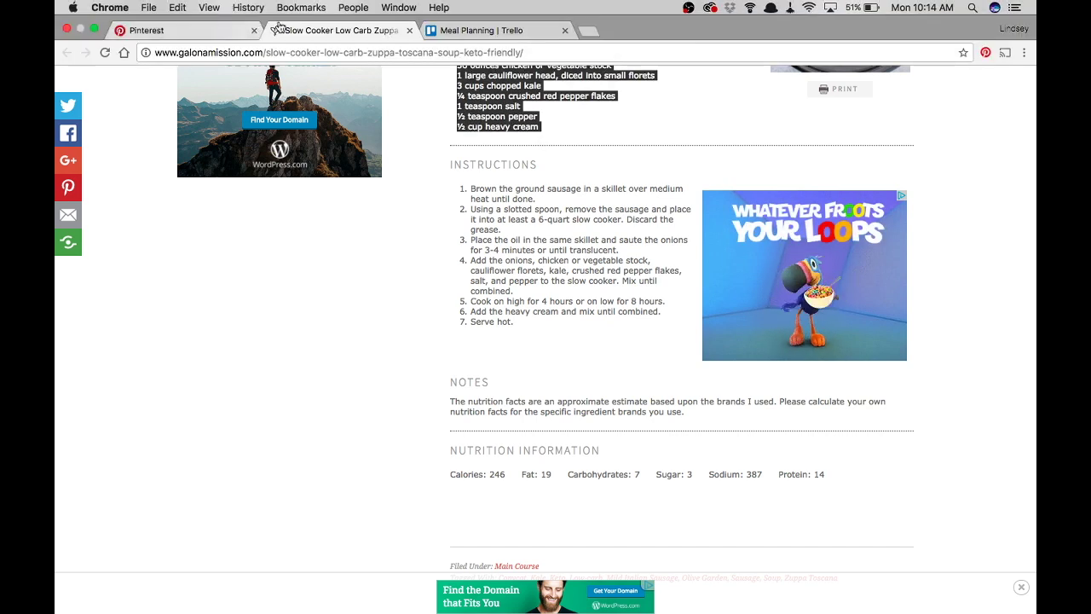
click(516, 30)
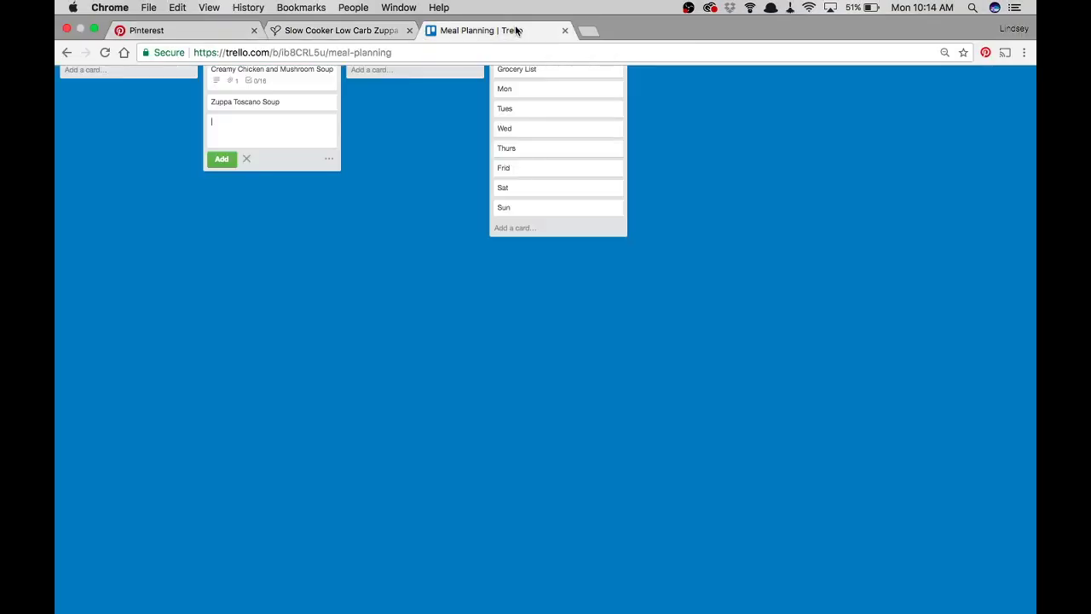
click(282, 104)
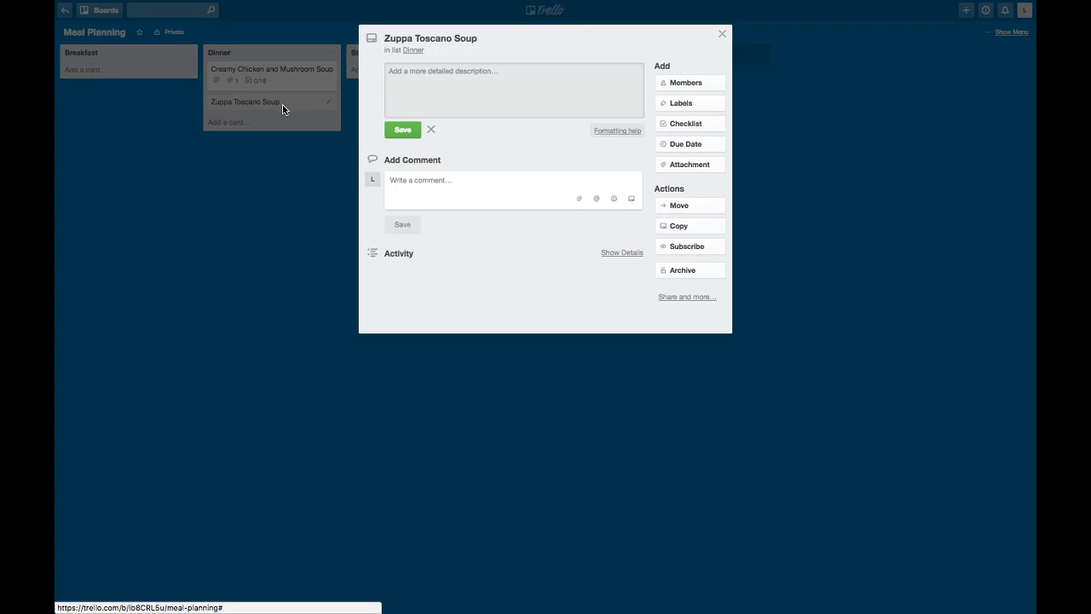
click(690, 126)
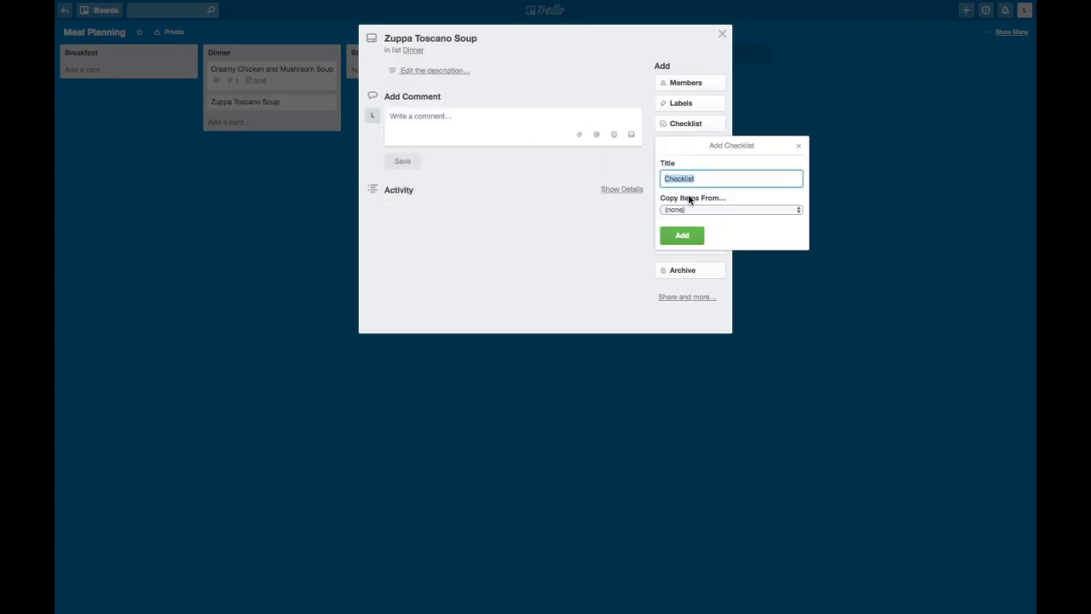
text(Zuppa Toscano)
click(694, 236)
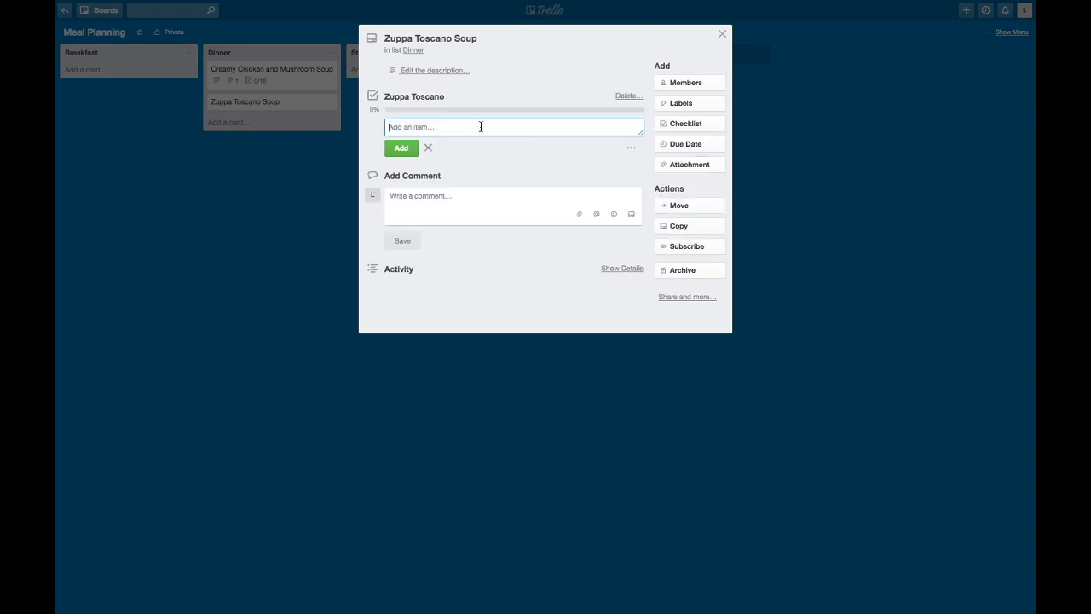
key(super+v)
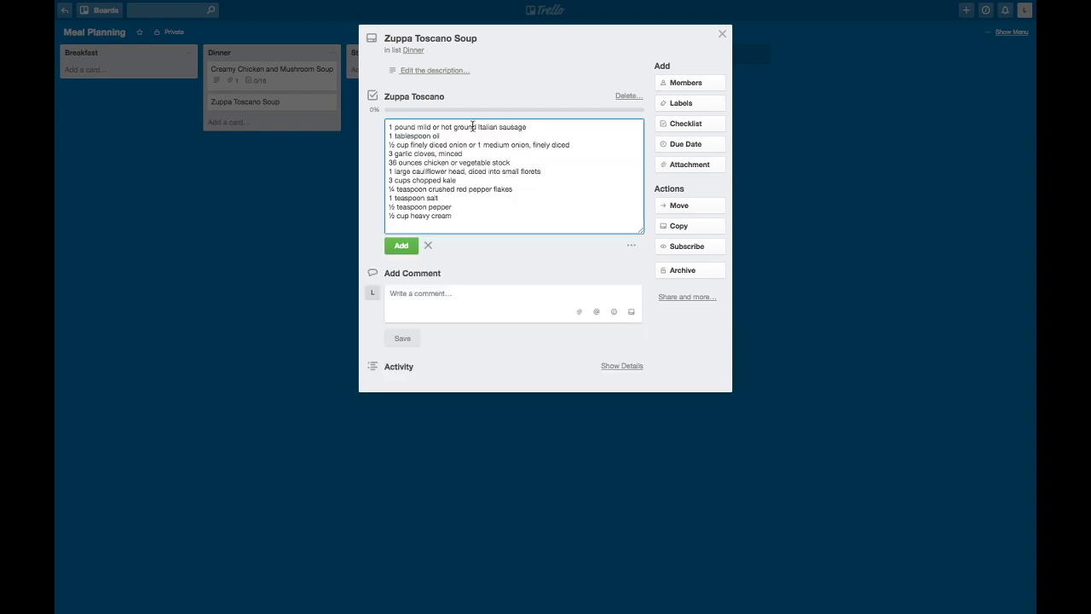
key(Return)
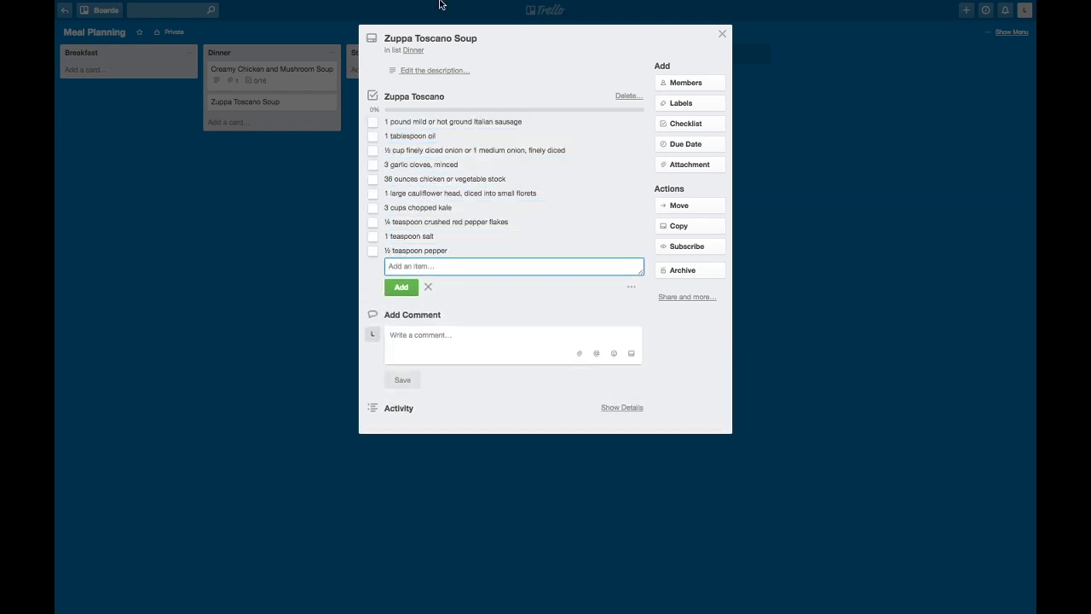
Switch back to the recipe page and copy all seven steps of its instructions.
click(345, 31)
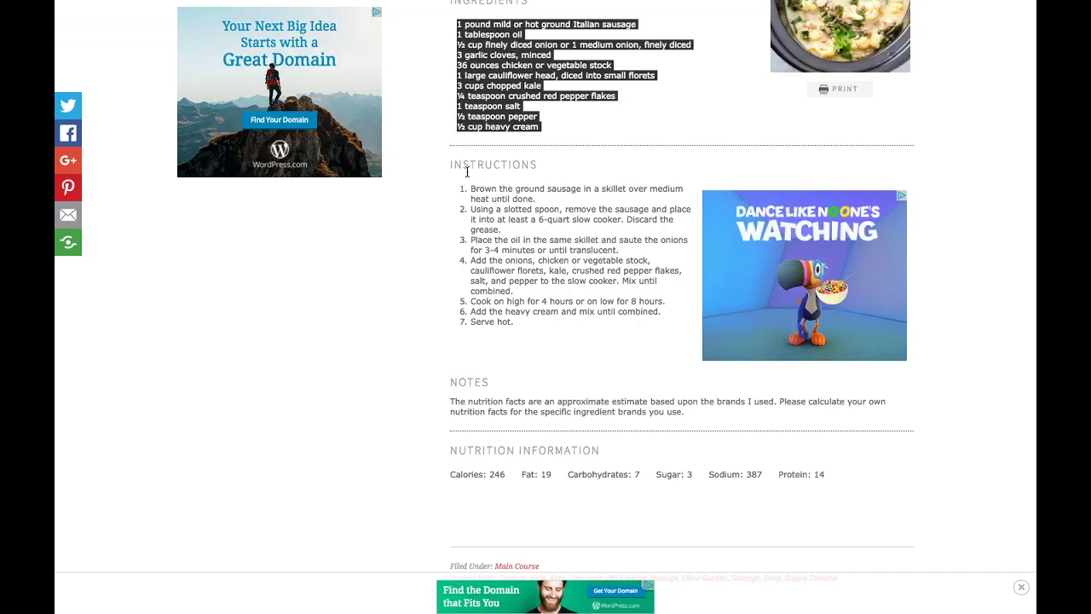
drag(467, 173, 537, 328)
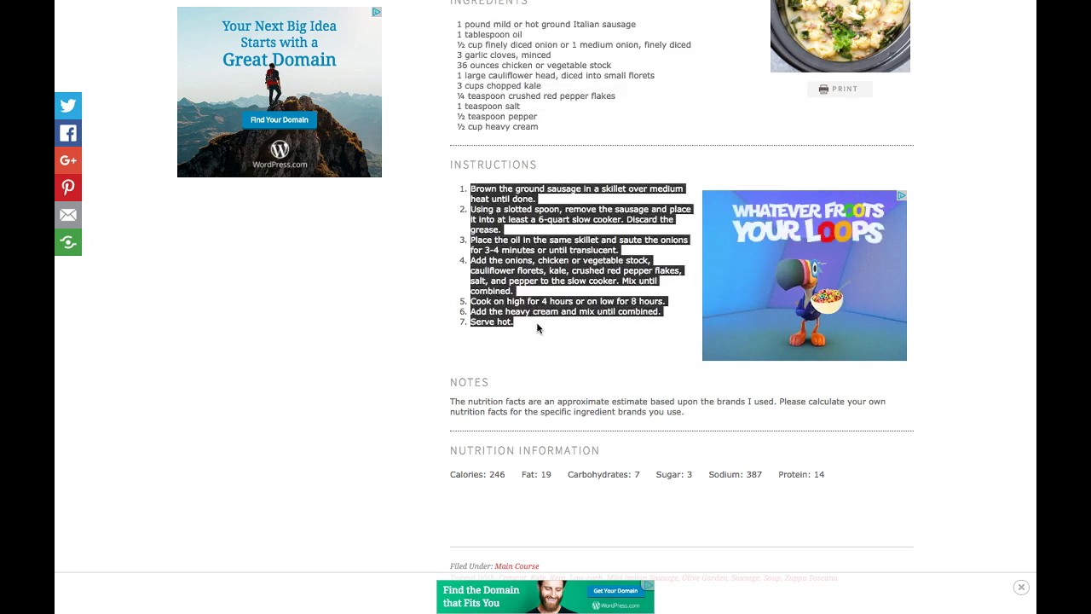
right_click(484, 299)
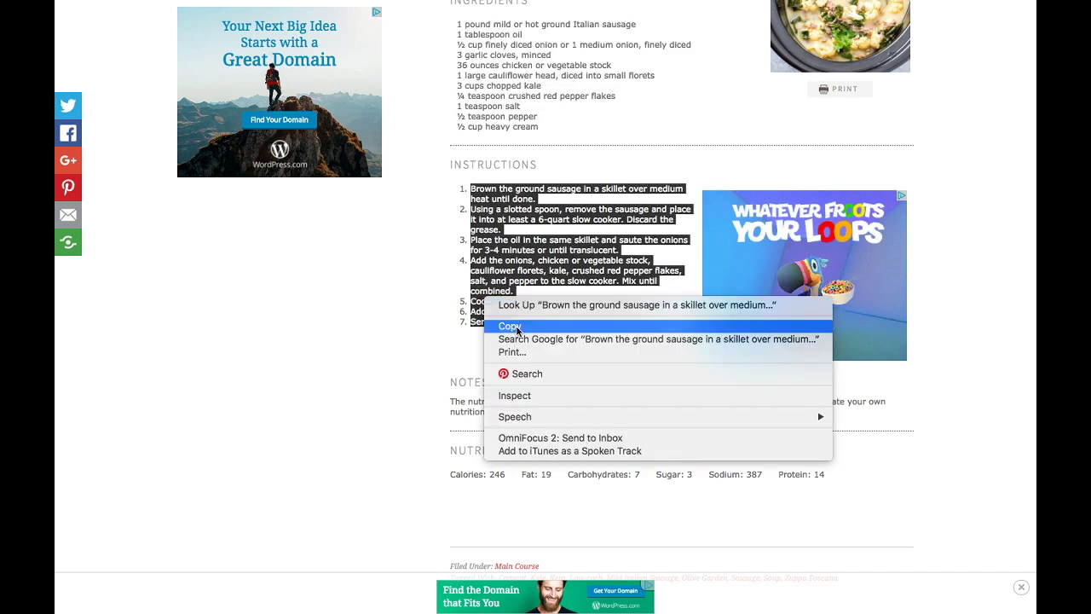
click(516, 329)
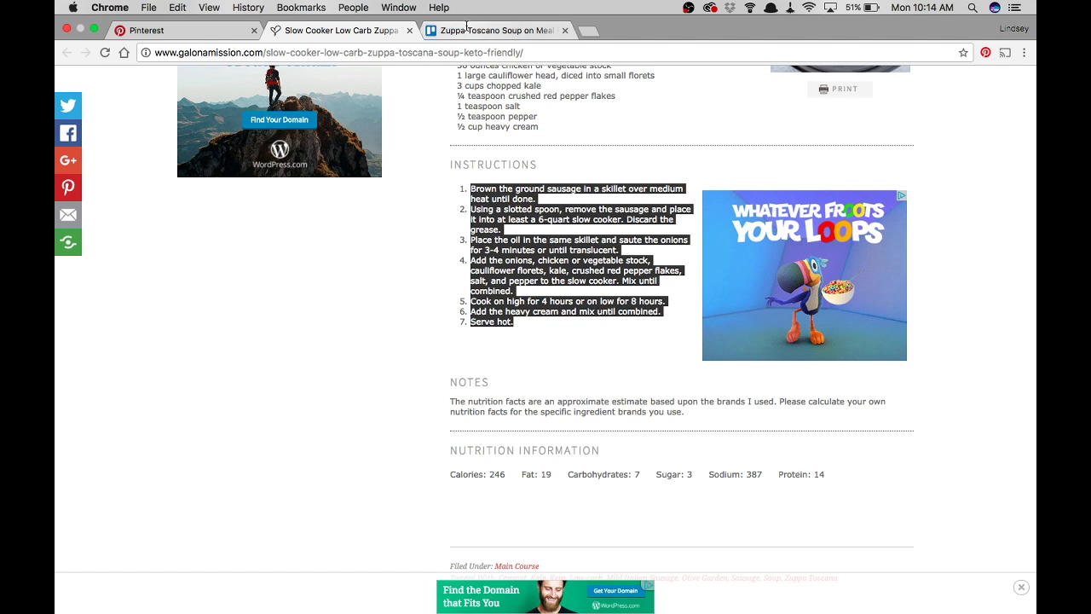
Switch to Trello and paste the copied instructions into the Zuppa Toscano Soup card's description.
click(467, 29)
click(444, 73)
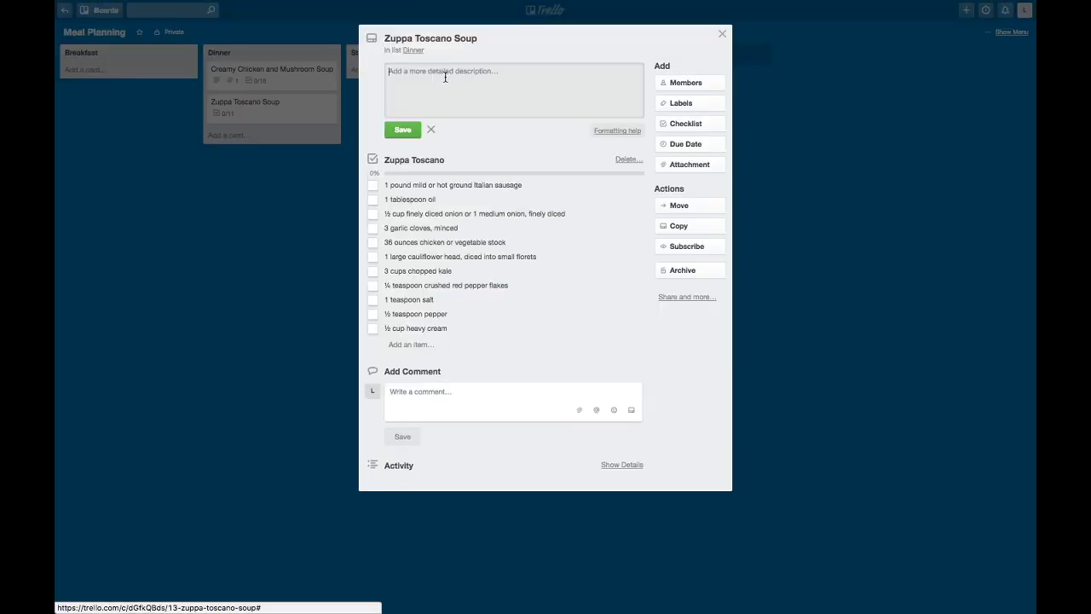
key(super+v)
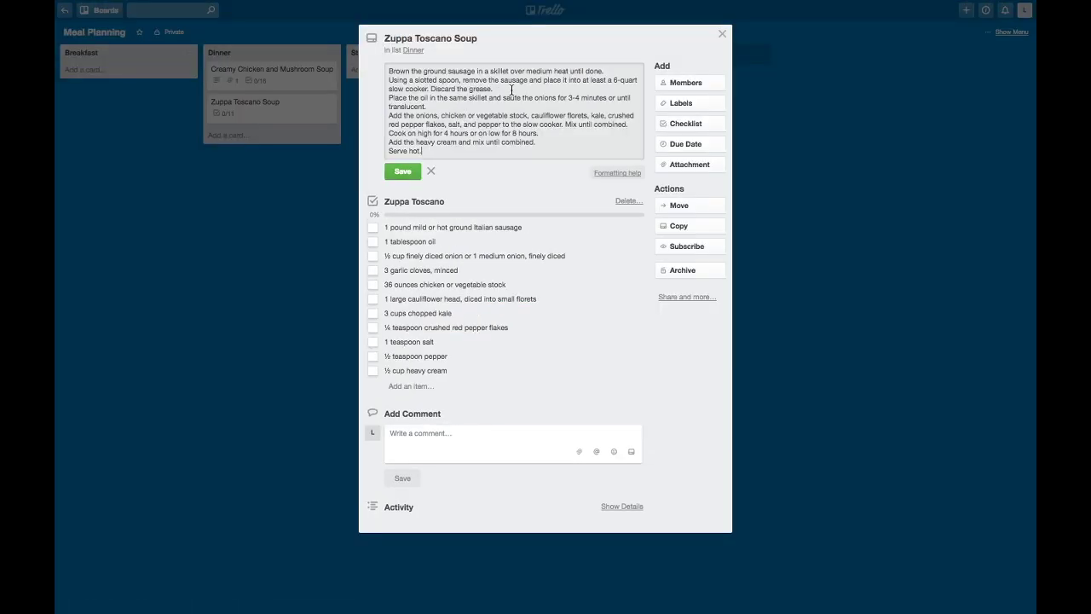
Separate the directions in the description with blank lines, keeping the cooking-time line under the slow cooker step, and save it.
key(Return)
click(618, 69)
key(Return)
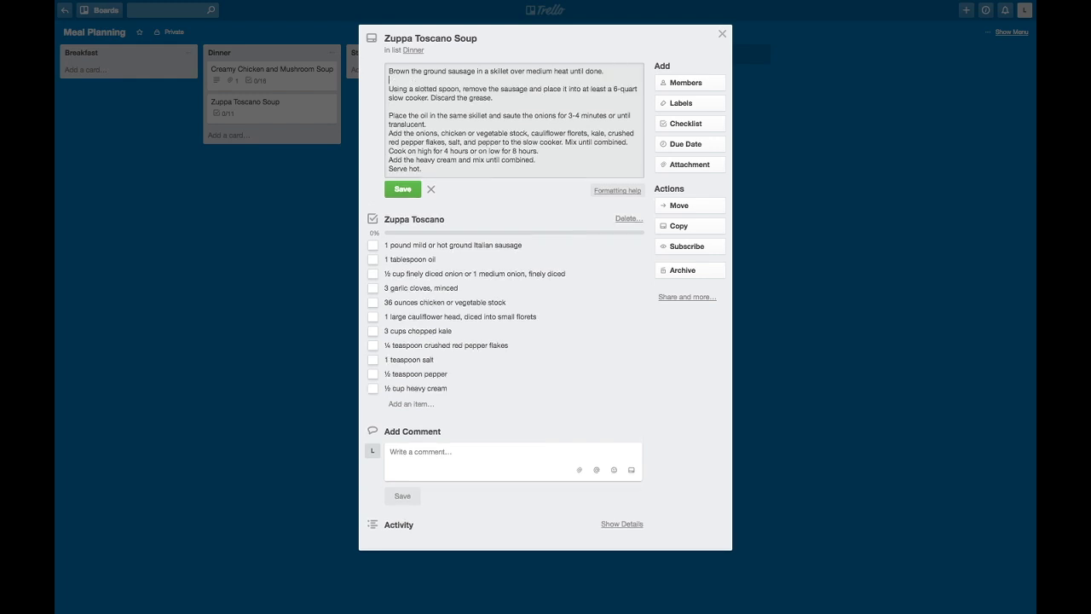
click(444, 123)
key(Return)
click(555, 161)
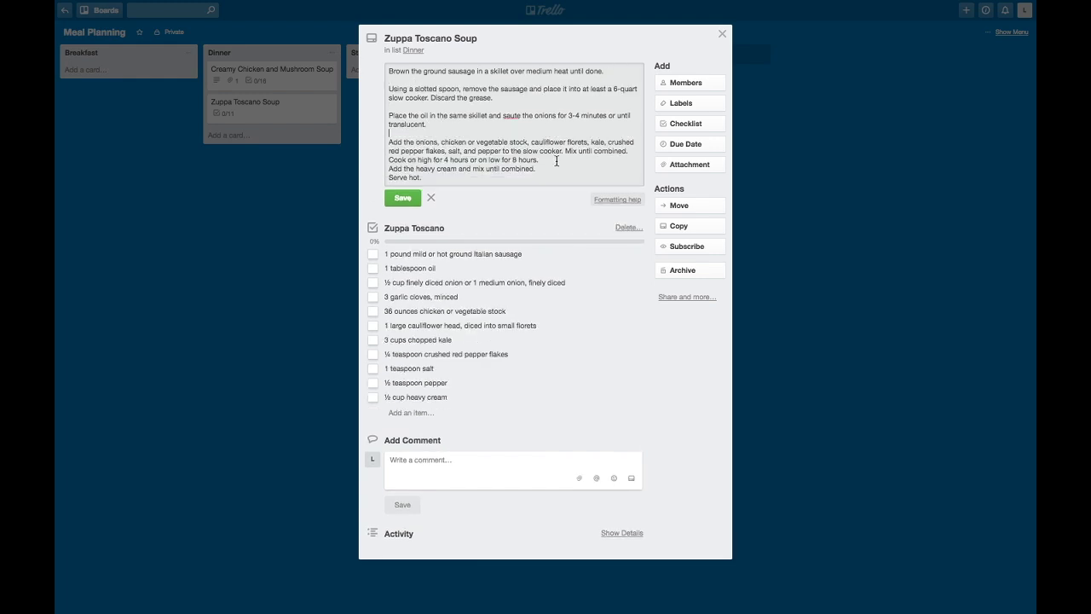
key(Return)
key(Return)
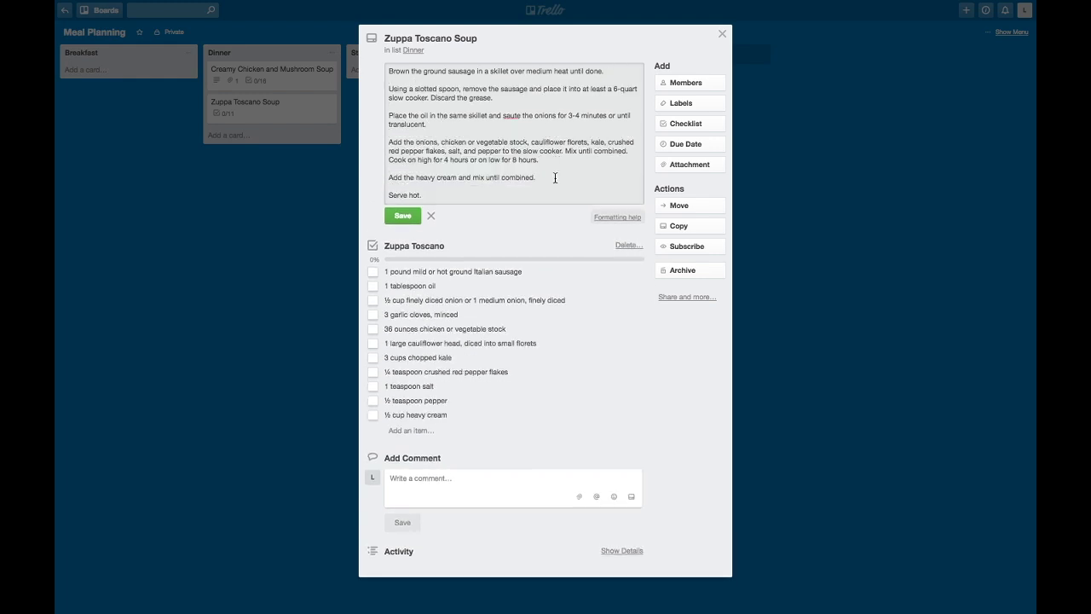
click(406, 216)
Attach the recipe page's web address to the Zuppa Toscano Soup card with the link name Zuppa, and close the card.
click(706, 163)
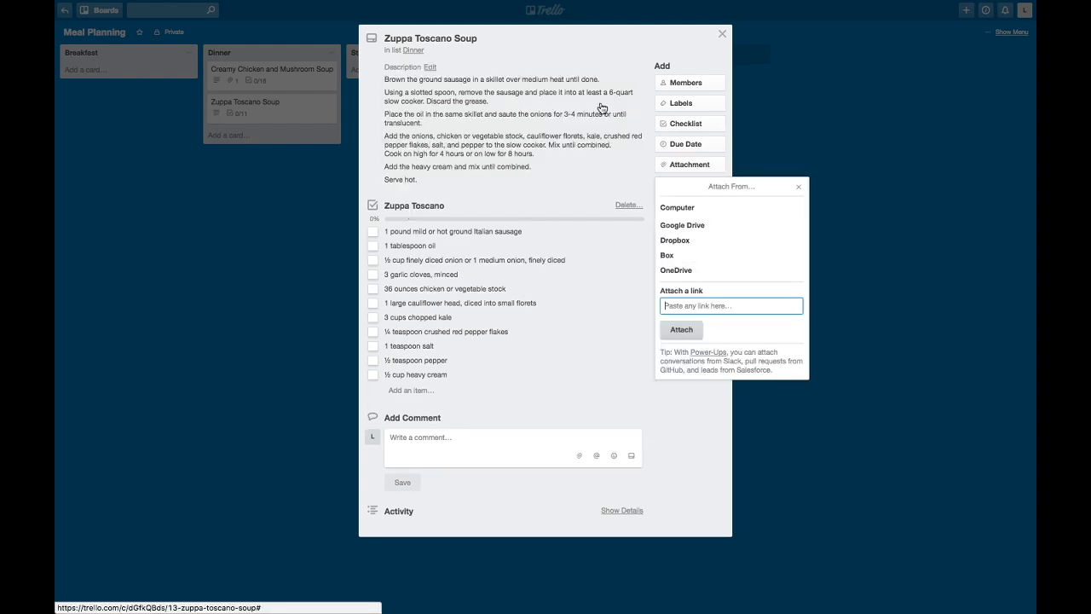
click(355, 31)
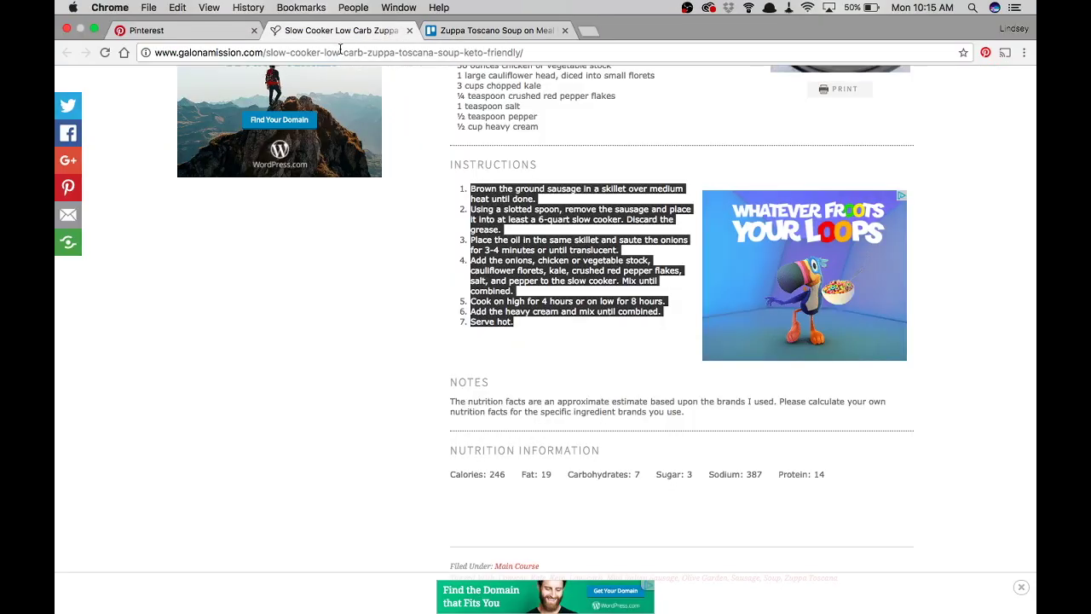
click(340, 50)
click(482, 14)
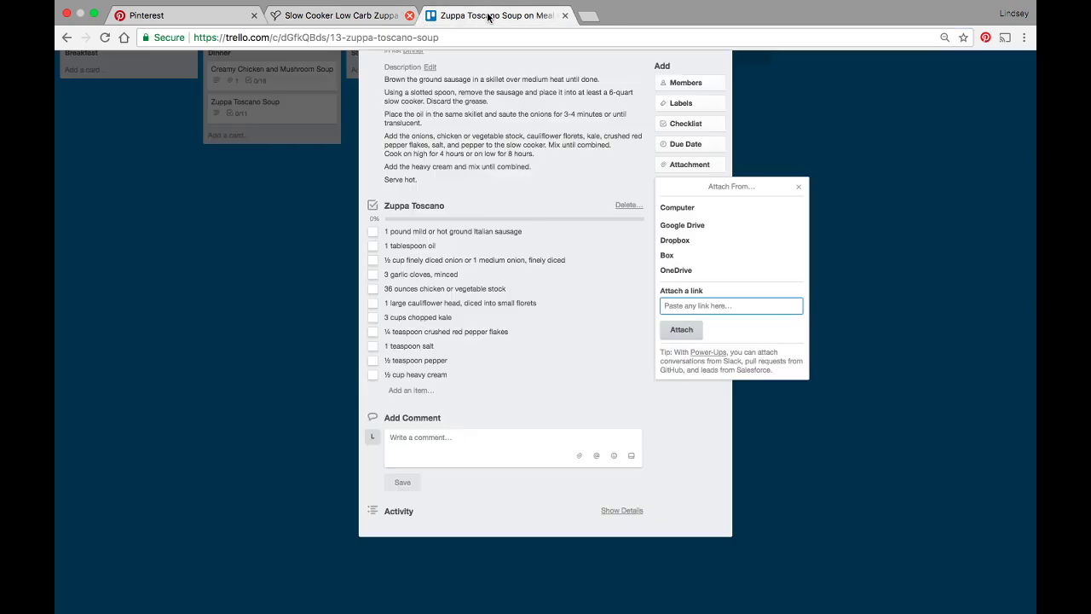
key(super+v)
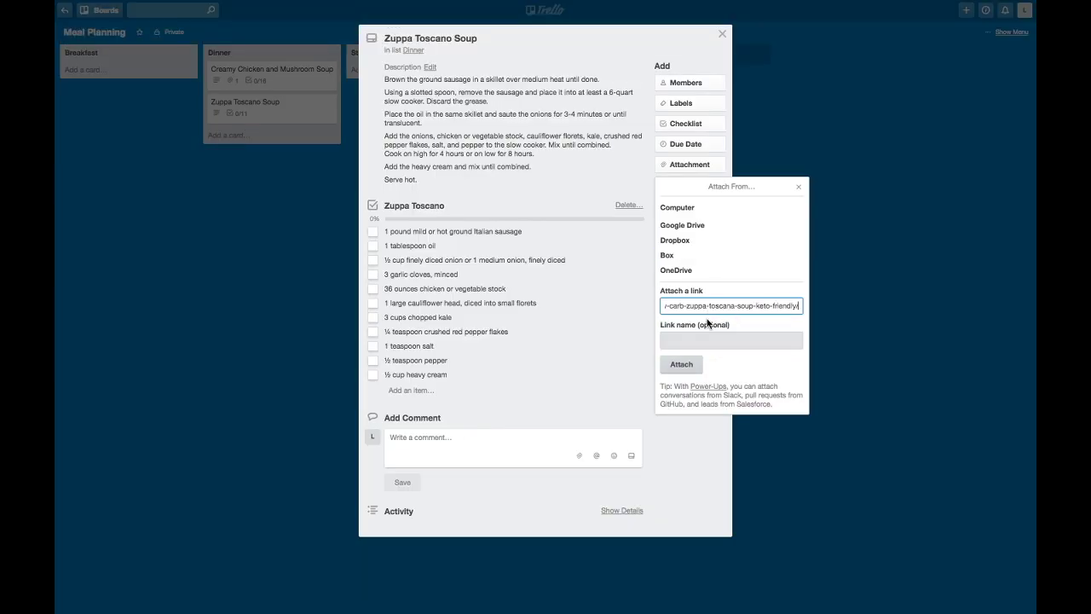
key(Tab)
text(Zuppa)
click(685, 364)
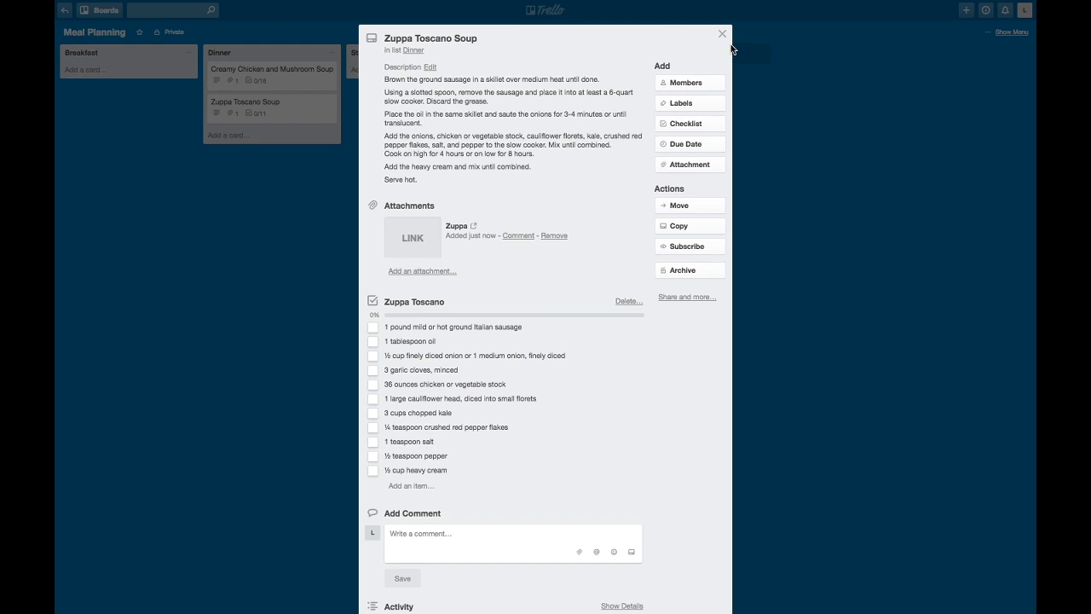
scroll(545, 453, down, 2)
scroll(546, 453, up, 2)
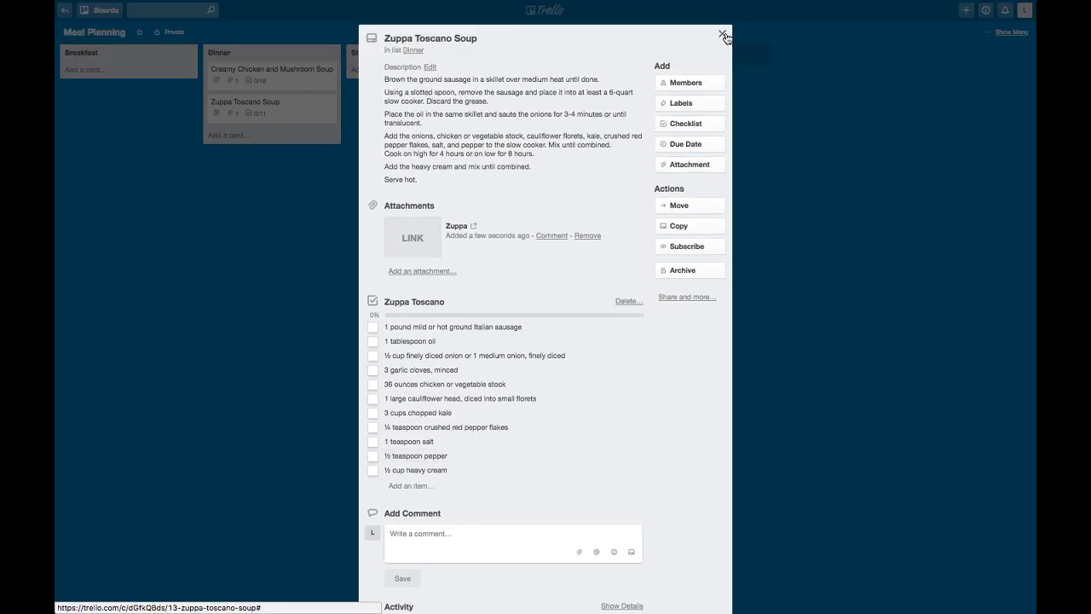
click(722, 33)
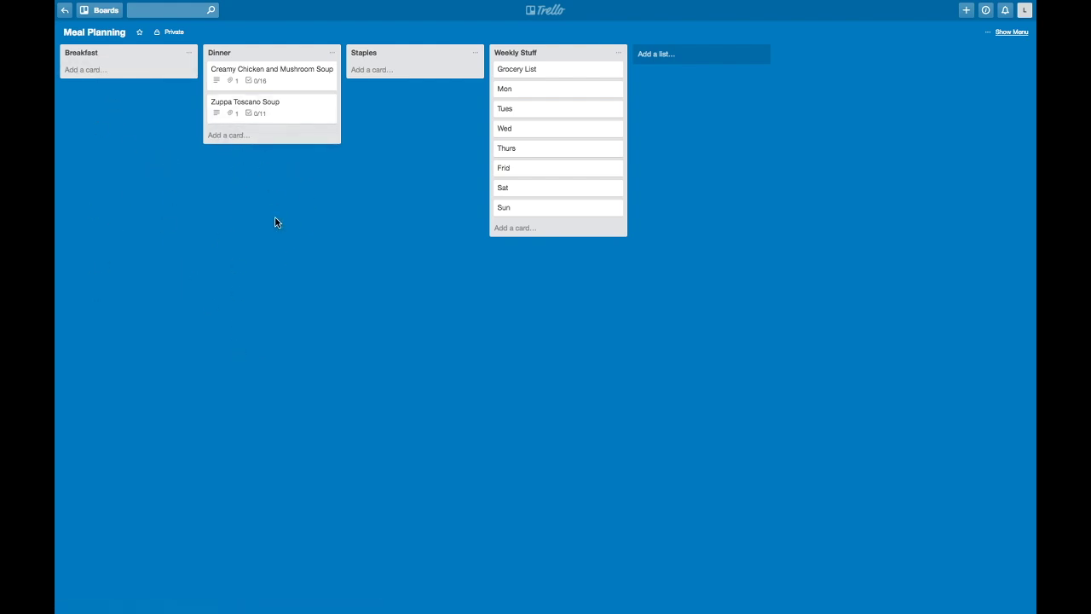
Add a card named Staples to the Staples list.
click(399, 73)
text(Staples)
key(Return)
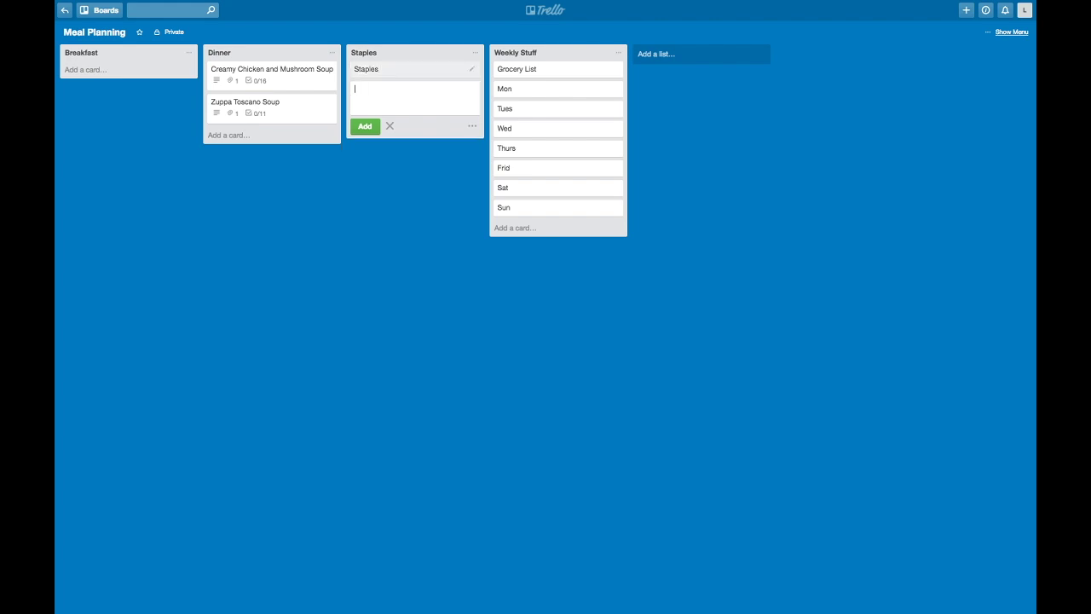
Open the new Staples card and add a checklist titled Kitchen.
click(394, 69)
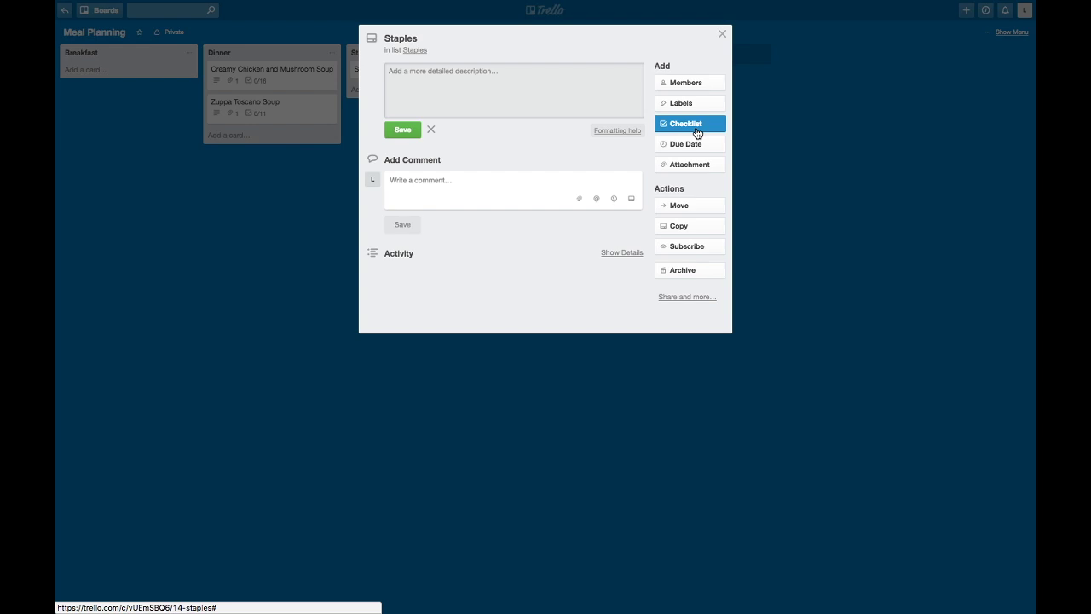
click(697, 133)
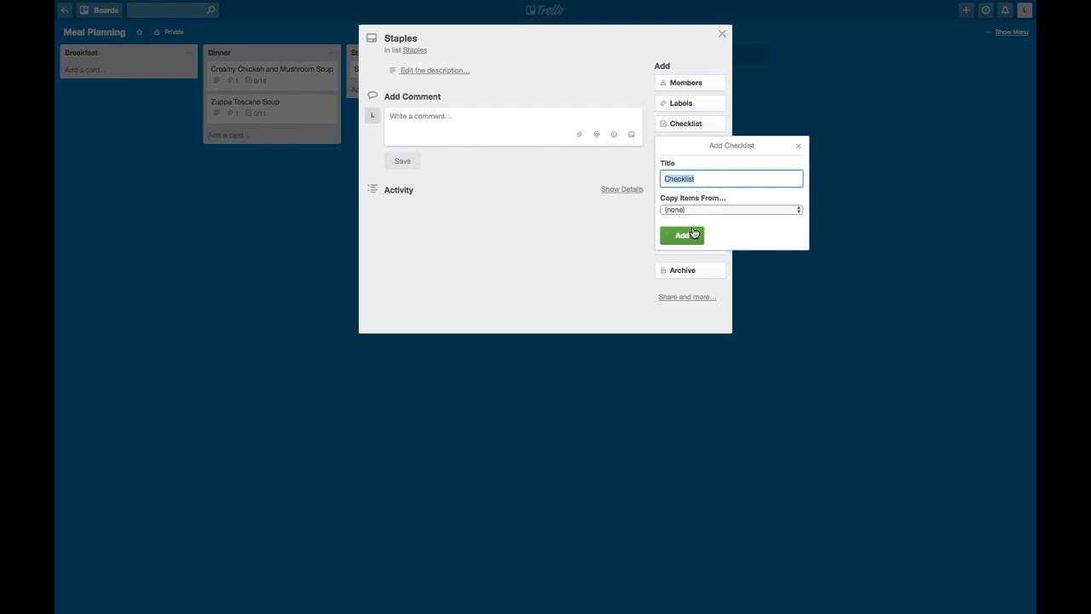
text(Kitchen)
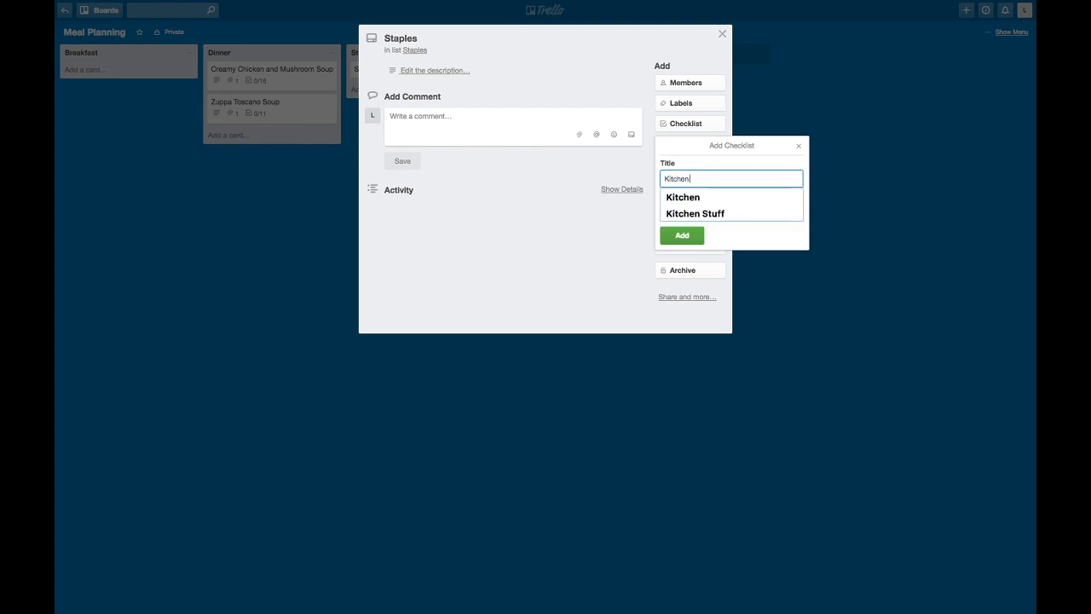
click(701, 200)
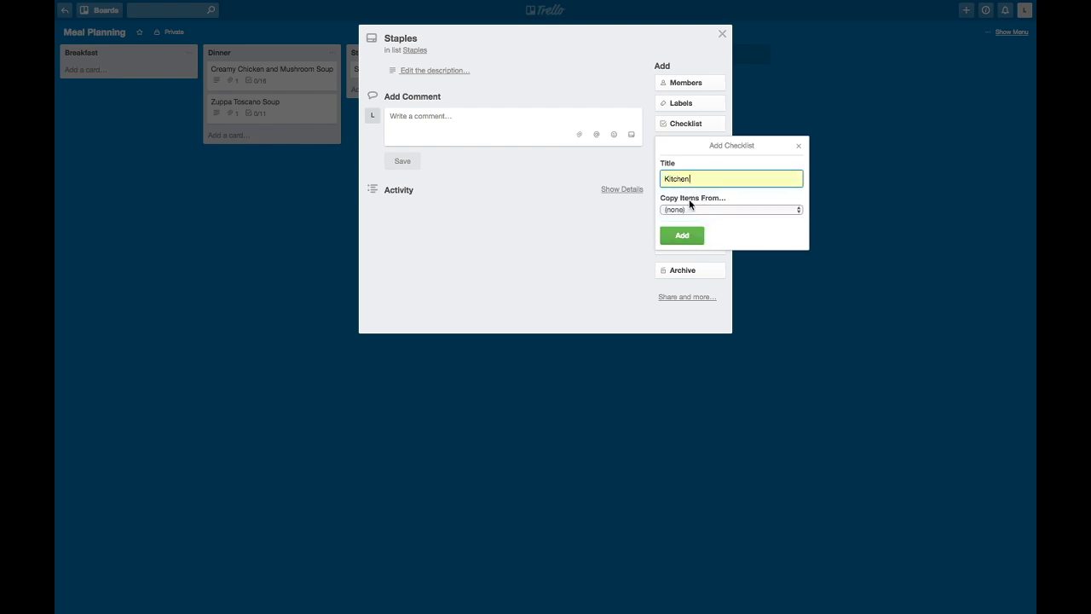
click(682, 237)
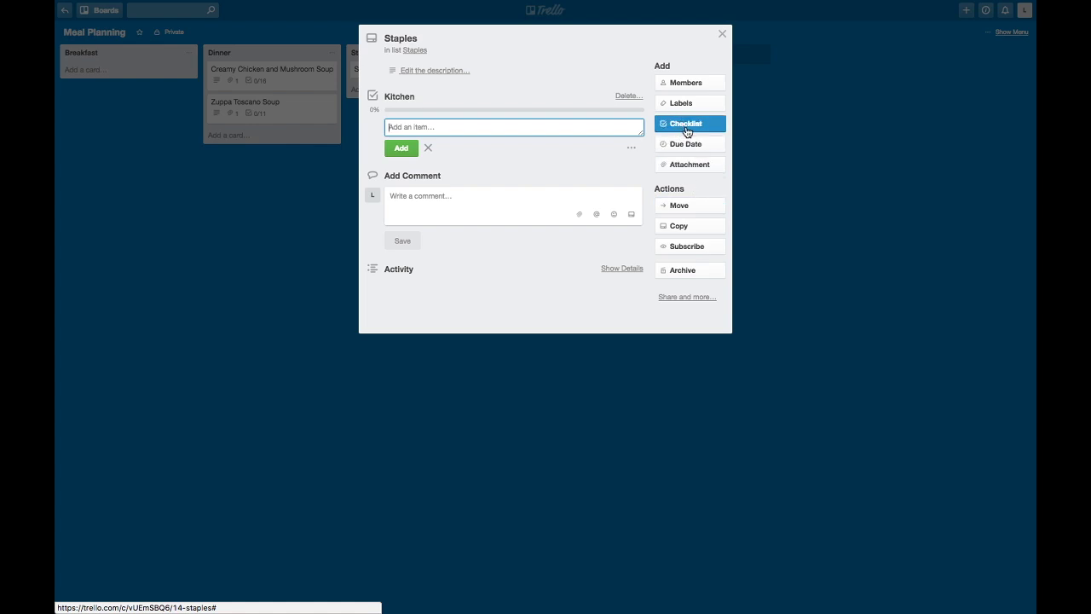
Add a second checklist titled Animals to the Staples card.
click(687, 131)
text(Animals Stap)
key(BackSpace)
key(BackSpace)
key(BackSpace)
key(BackSpace)
key(BackSpace)
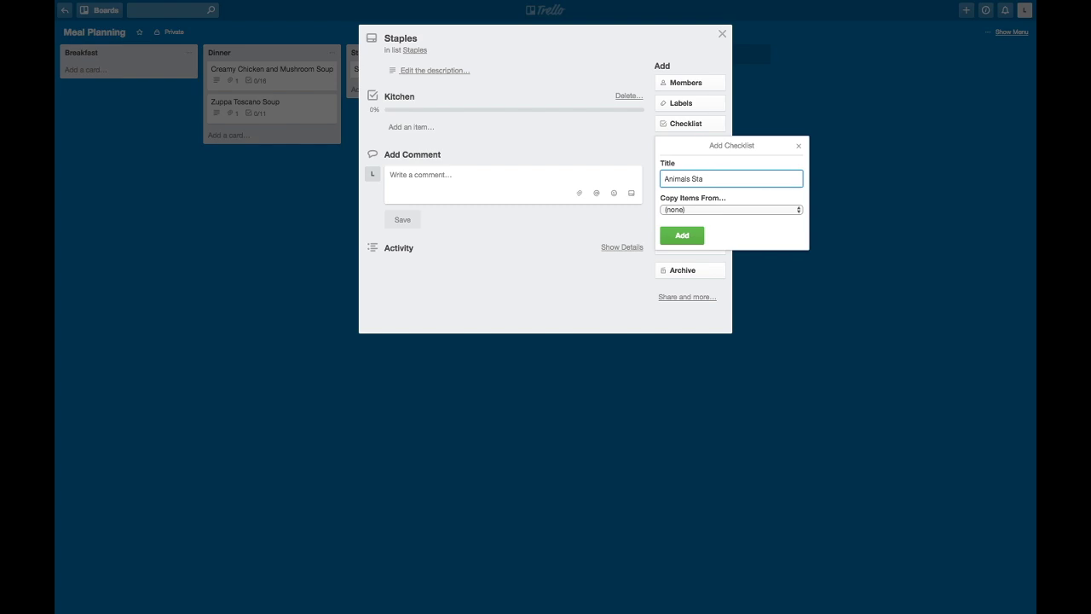
key(Return)
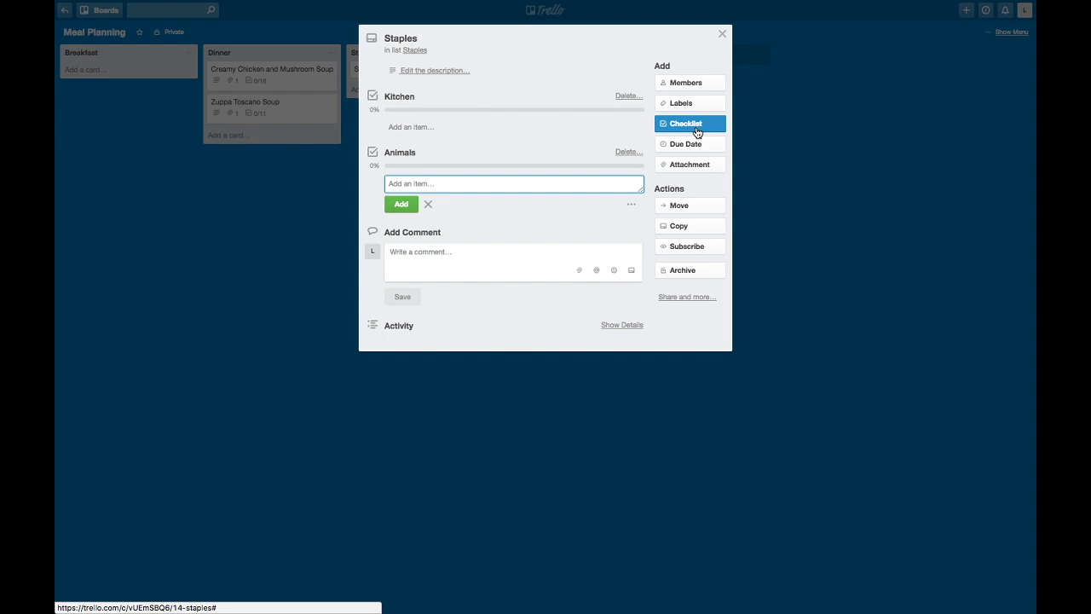
Fill the Kitchen checklist with the items Coffee, Tea, Sugar, Honey and Creamer.
click(415, 128)
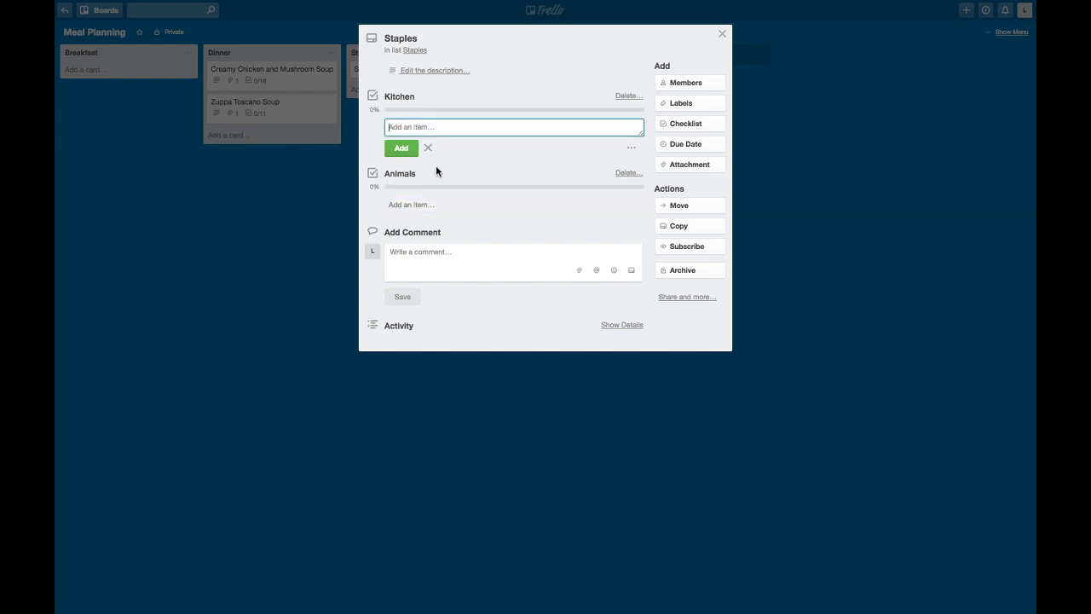
text(Coffee)
key(Return)
text(Tea)
key(Return)
text(Su)
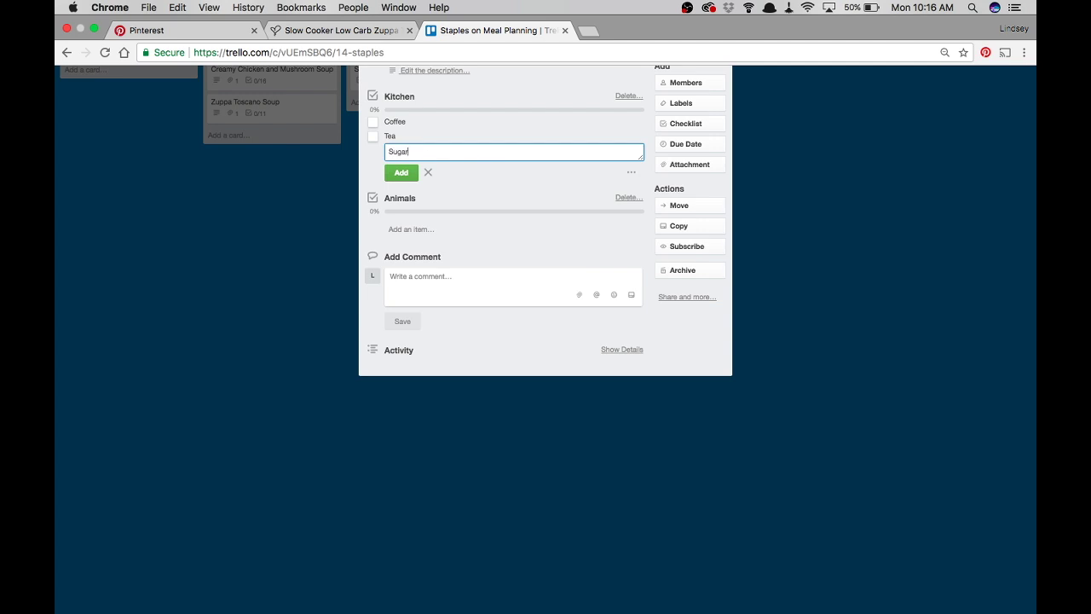
text(gar)
key(Return)
text(Hone)
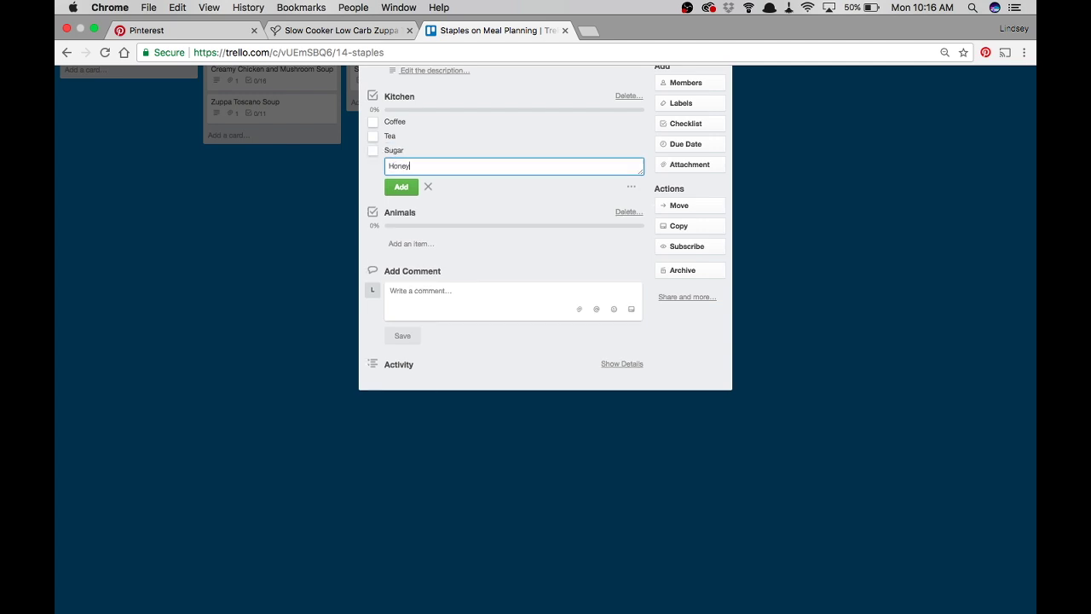
text(y)
key(Return)
text(Cream)
key(Return)
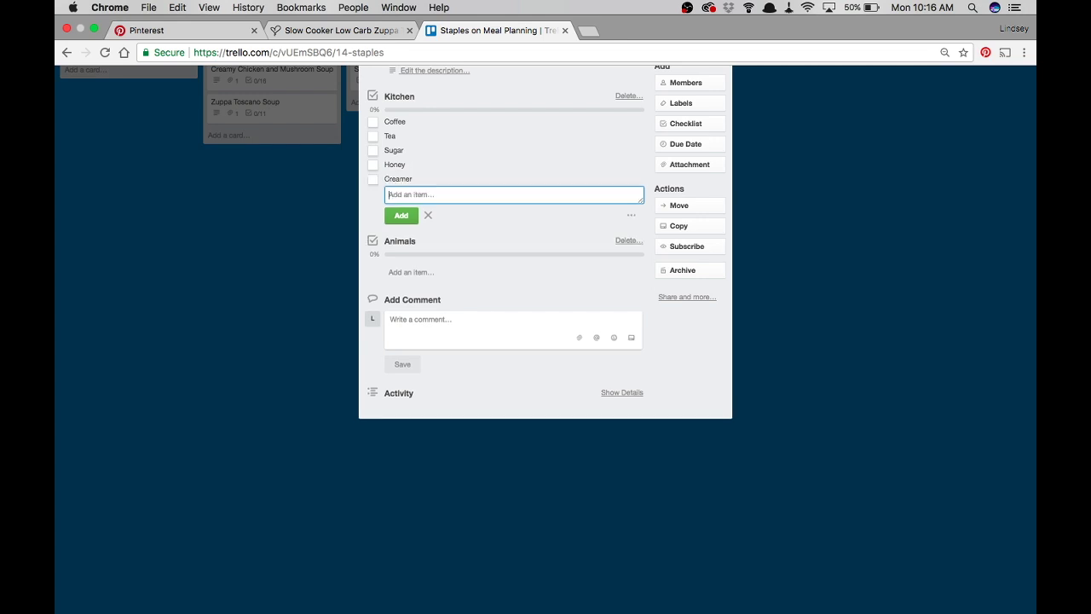
Fill the Animals checklist with the items Cat food, Dog food and Catlitter.
click(401, 272)
text(Cat food)
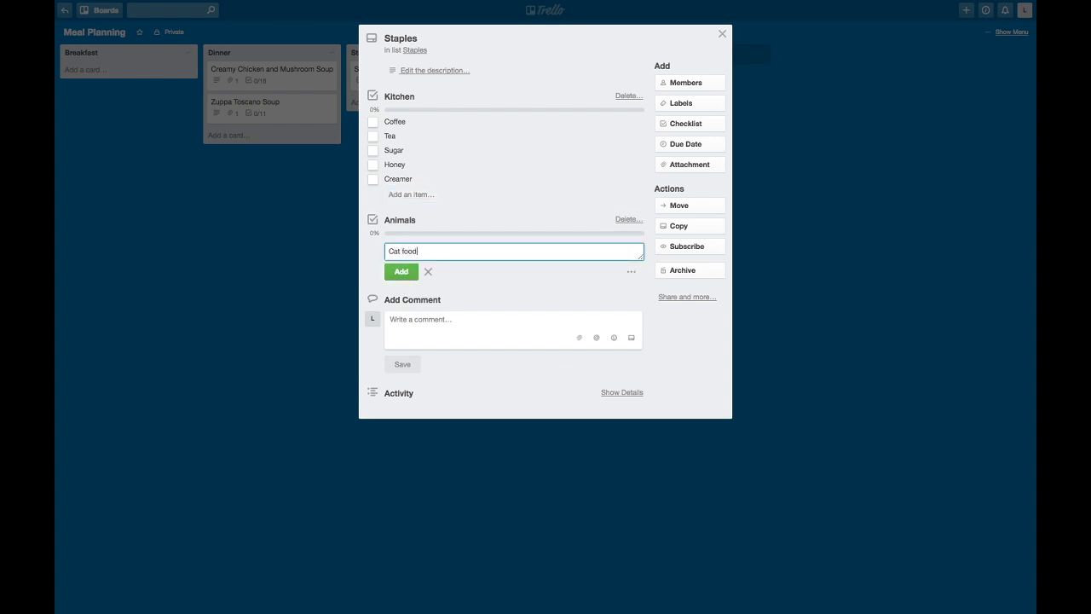
key(Return)
text(Dog food)
key(Return)
text(Ca)
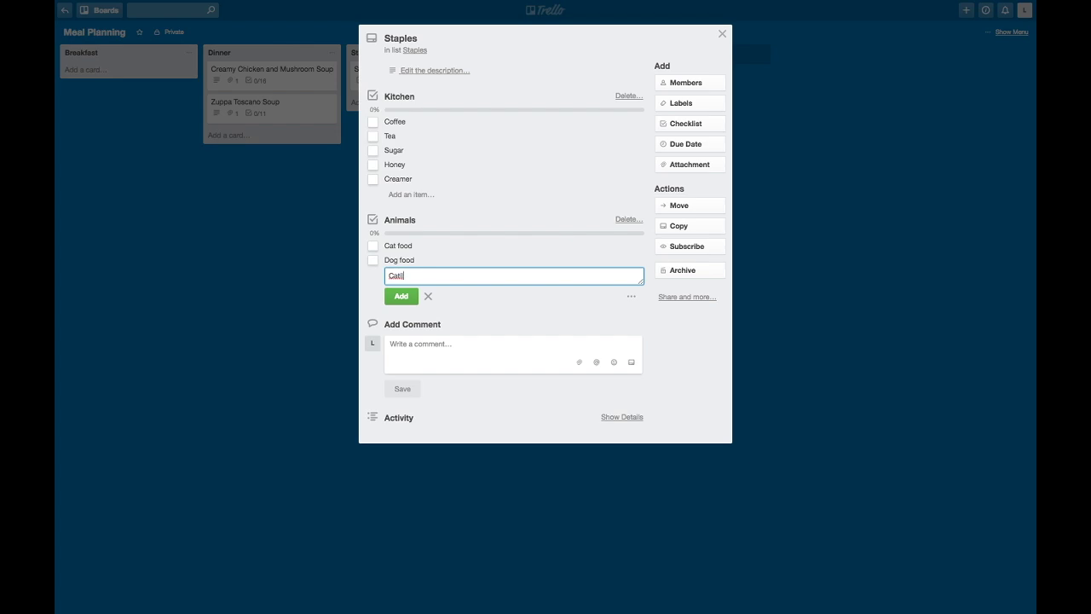
key(Return)
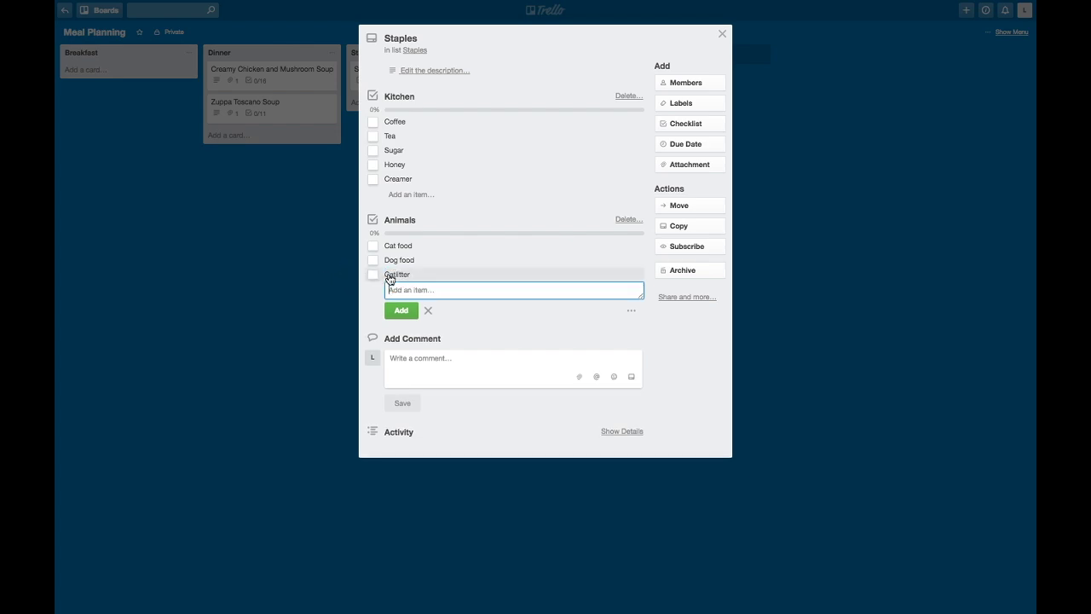
Correct the third Animals item to read Cat litter, save it, and close the Staples card.
click(394, 275)
click(397, 274)
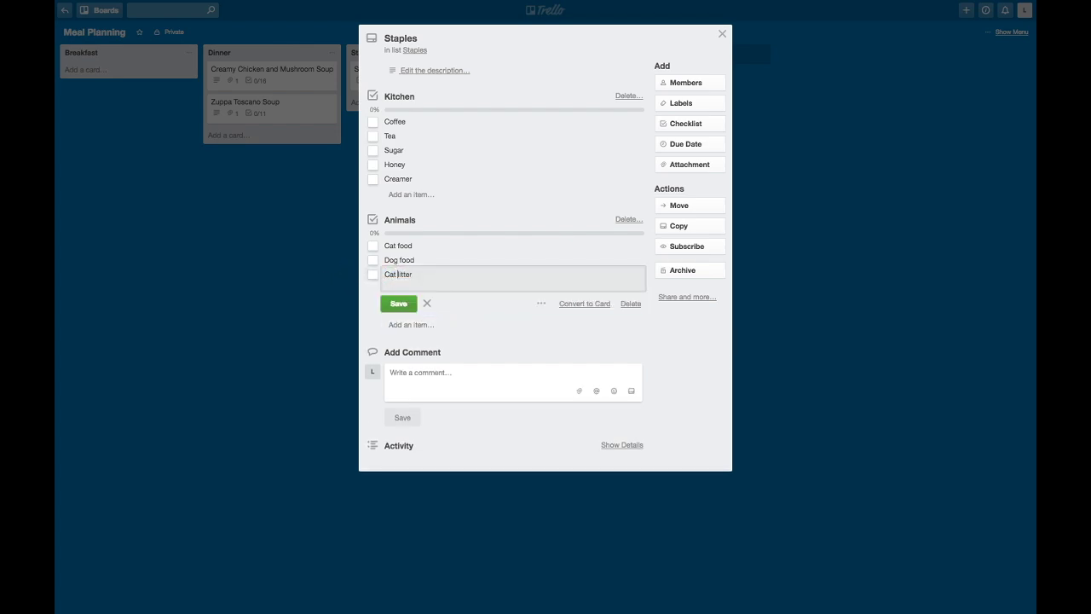
click(401, 307)
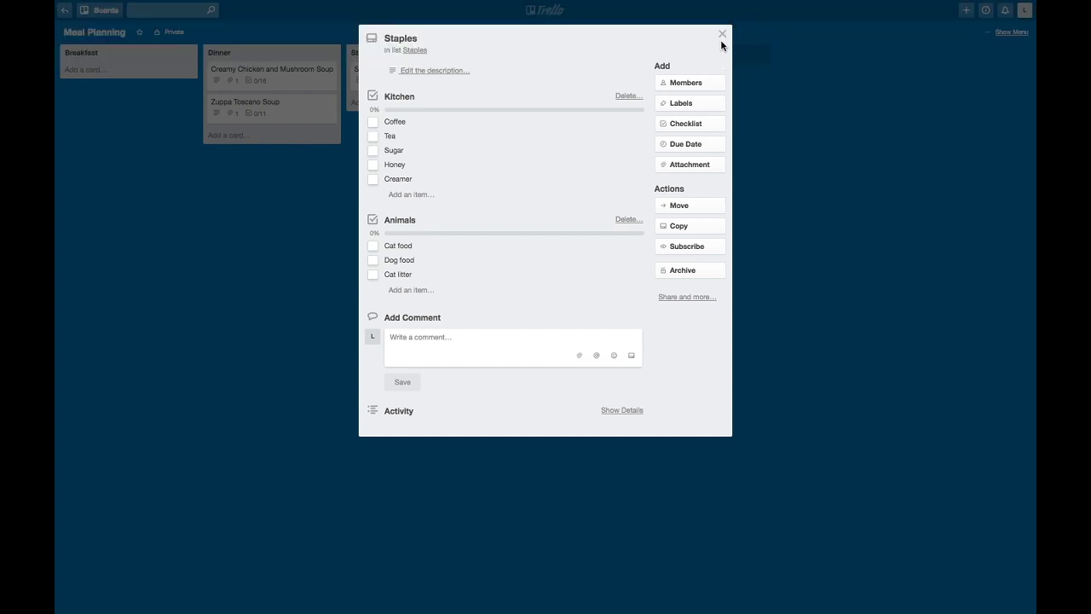
click(722, 37)
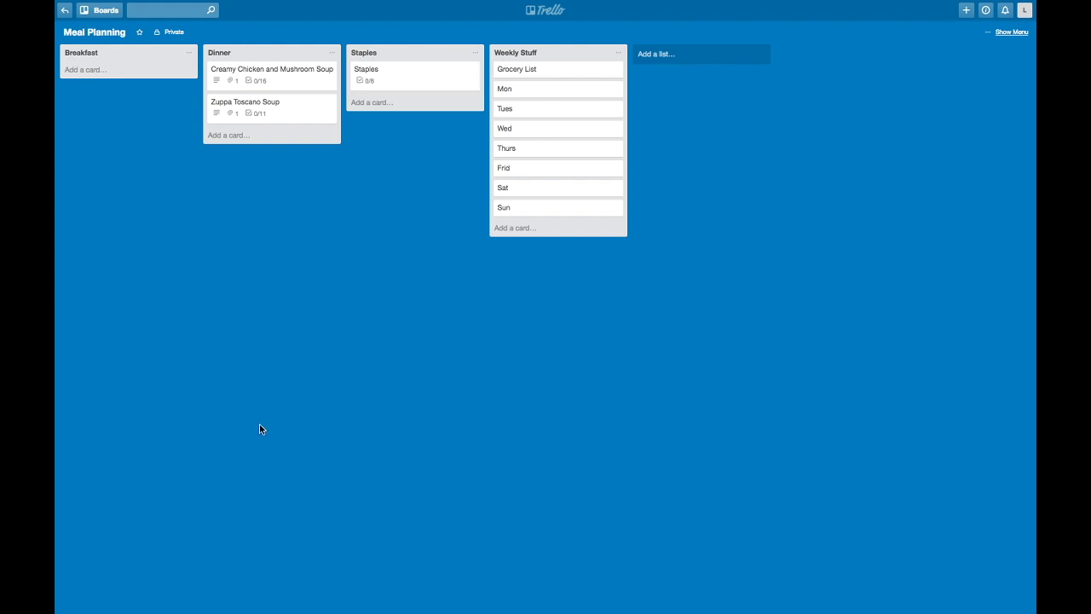
Copy the Creamy Chicken and Mushroom Soup card with its checklist and attachment to Weekly Stuff, and place the copy directly below Mon.
click(279, 75)
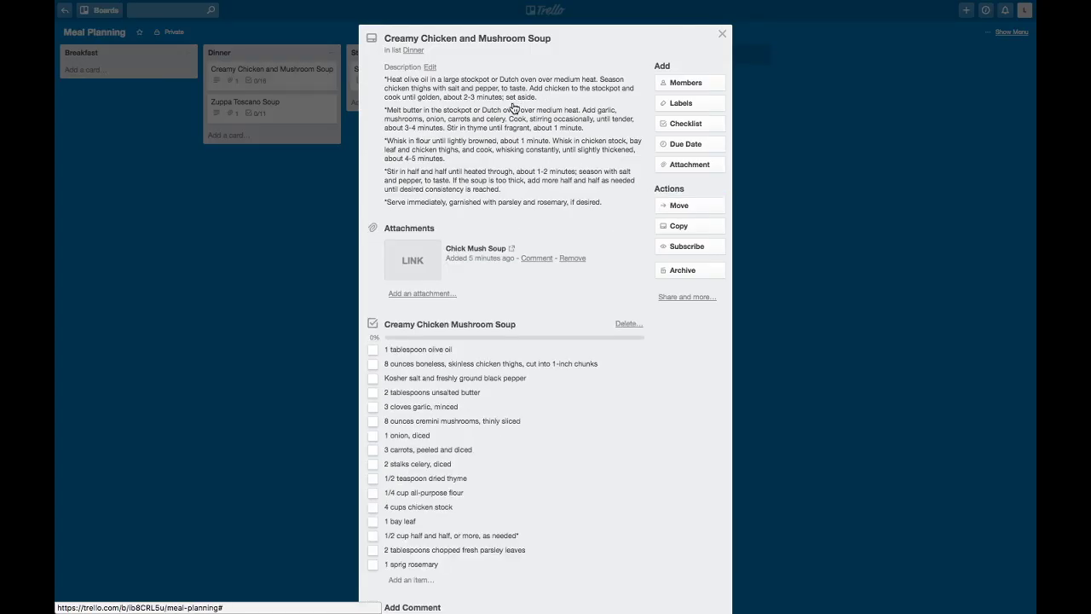
click(690, 231)
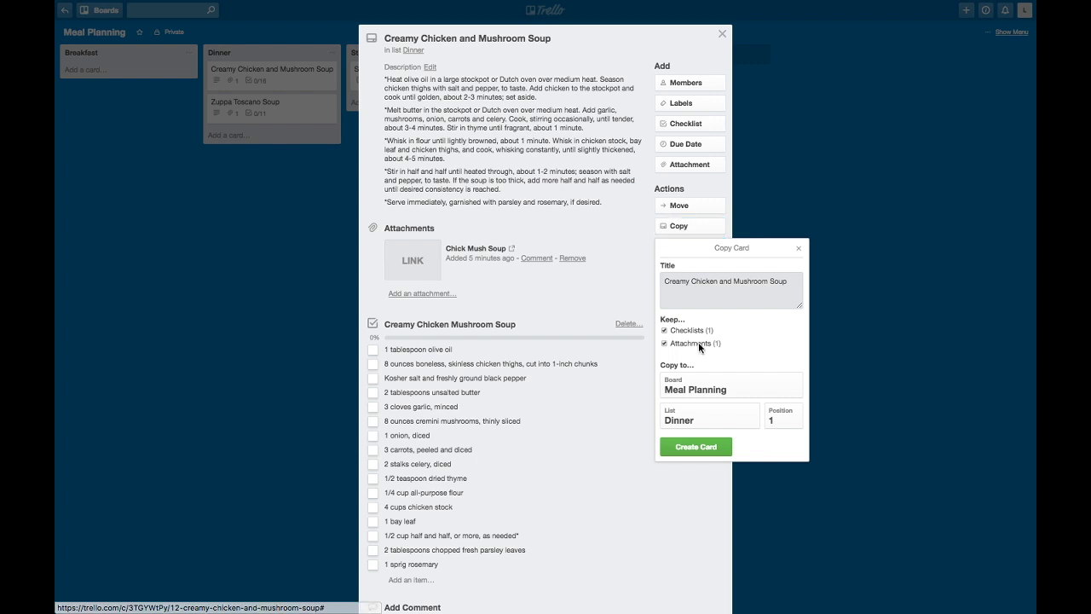
click(711, 419)
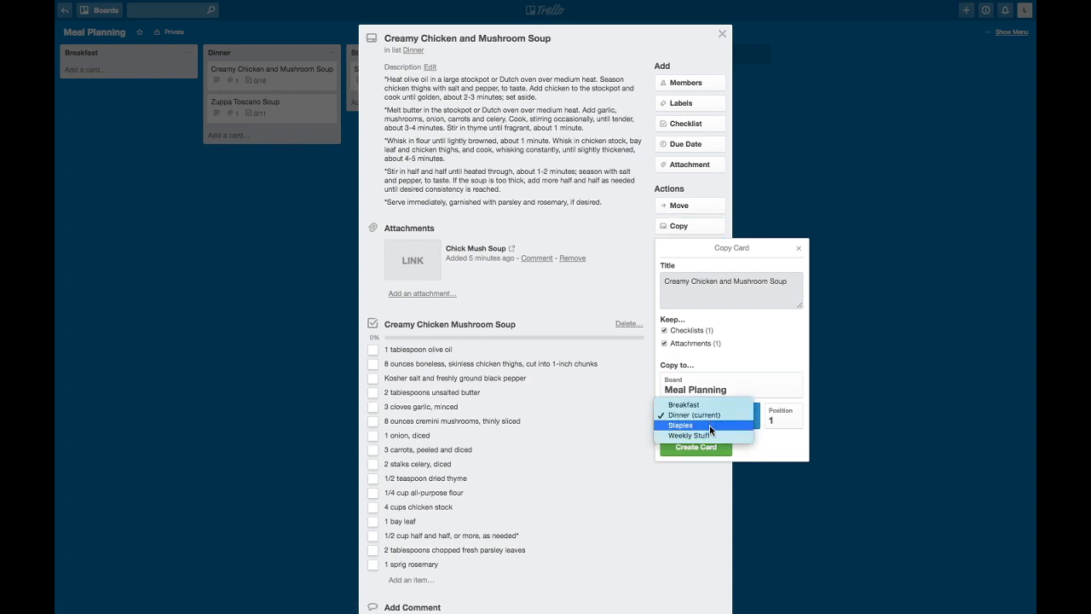
click(711, 437)
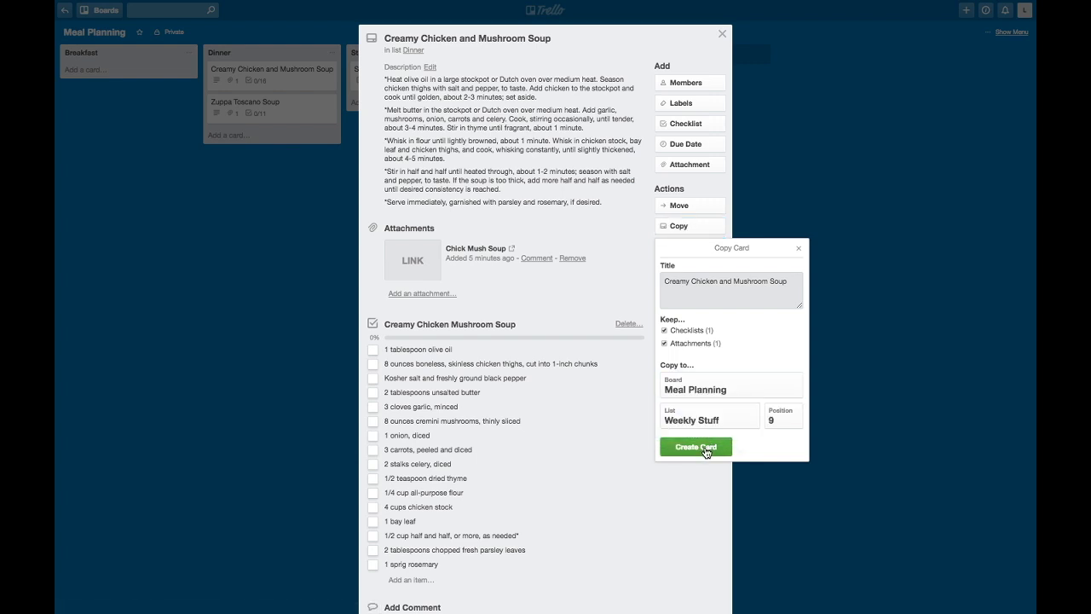
click(705, 452)
click(722, 34)
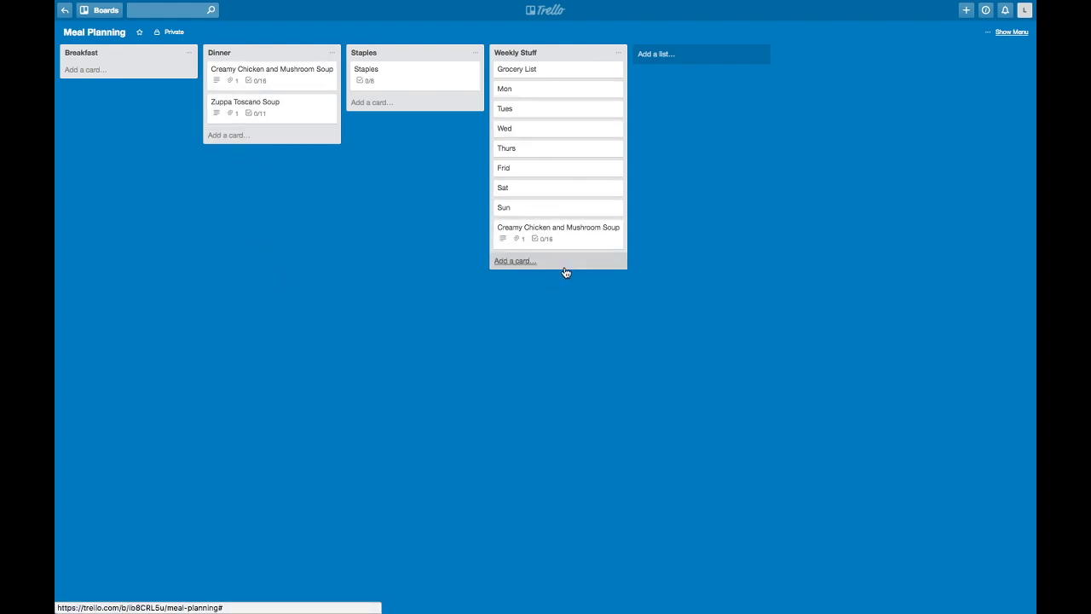
drag(565, 238, 538, 101)
Copy the Zuppa Toscano Soup card with its checklist and attachment to Weekly Stuff, and place the copy directly below Tues.
click(275, 104)
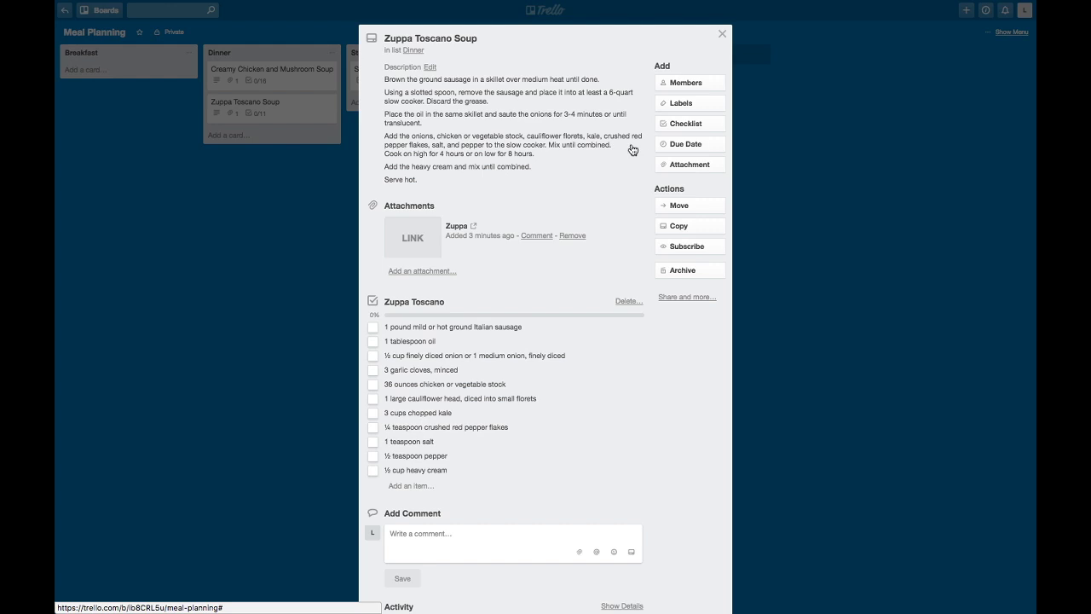
click(681, 226)
click(718, 419)
click(719, 435)
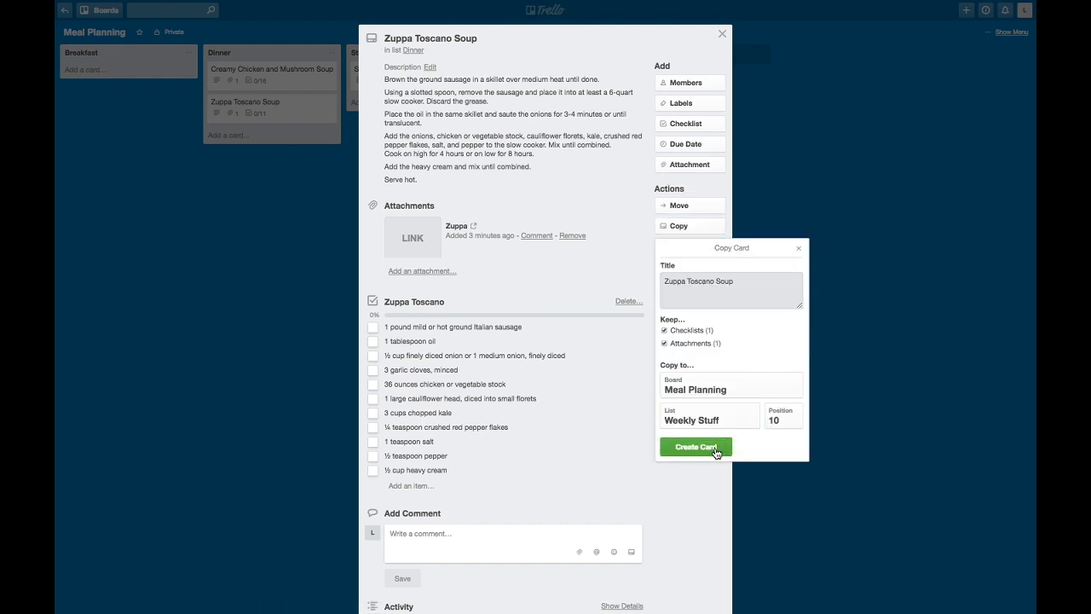
click(715, 450)
click(722, 34)
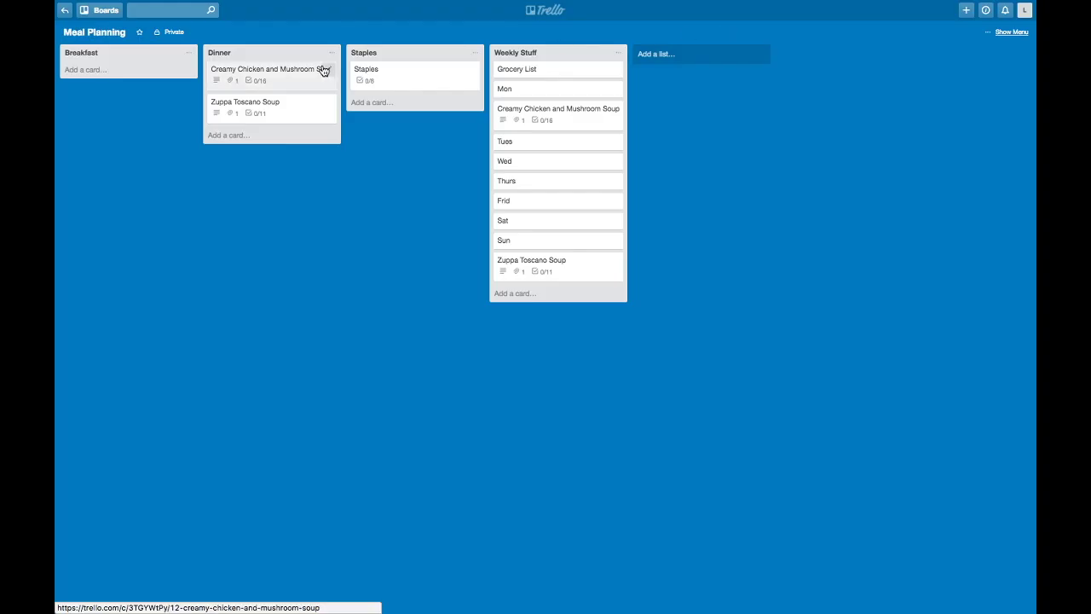
drag(570, 268, 565, 155)
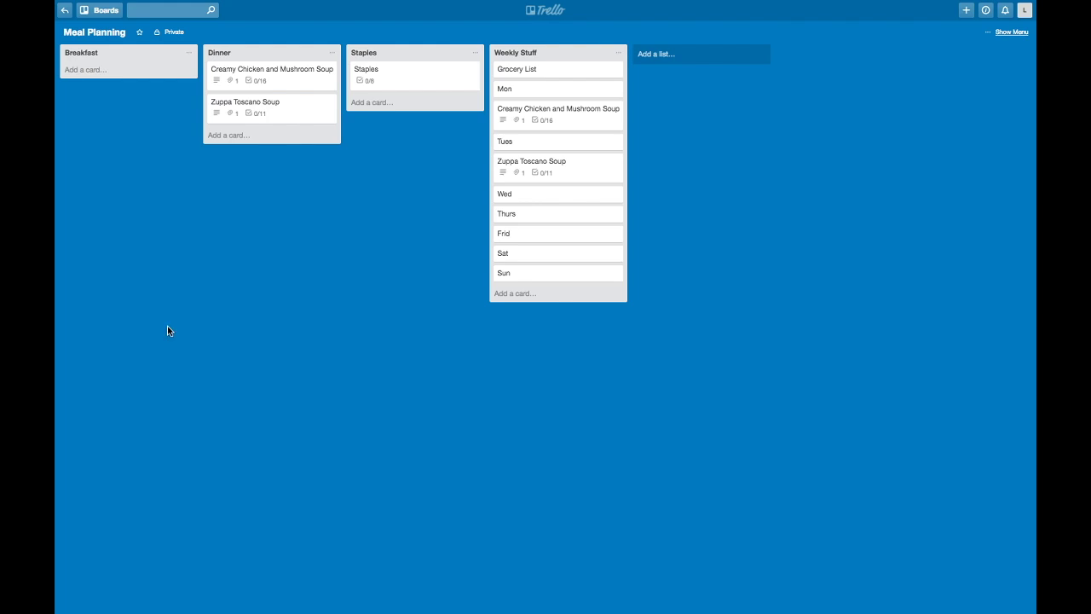
Add a Leftovers card to the Weekly Stuff list and place it directly below Wed.
click(515, 294)
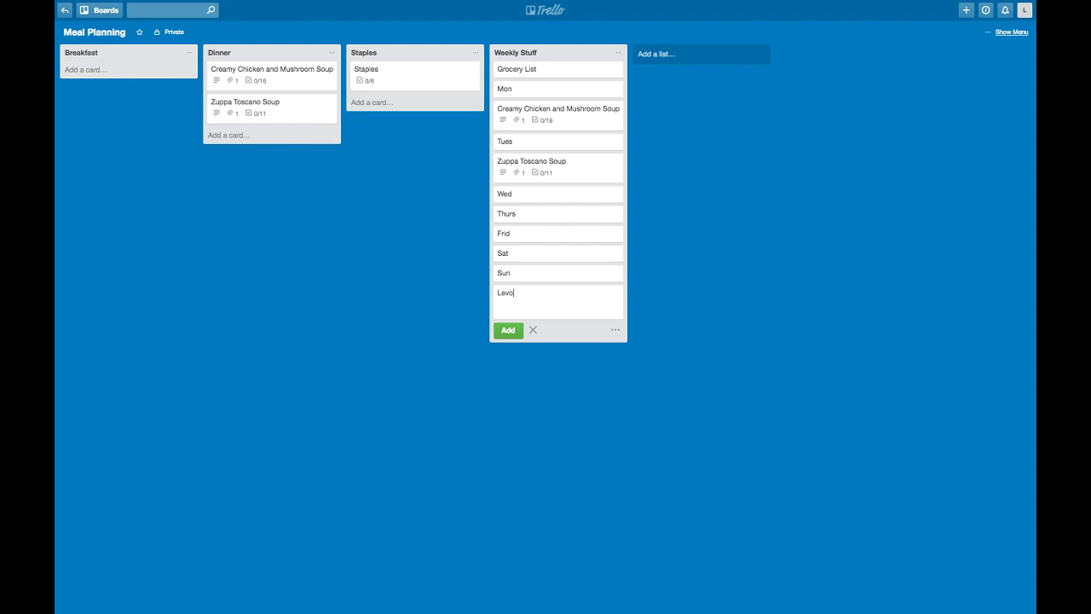
text(Leftovers)
key(Return)
drag(568, 298, 565, 213)
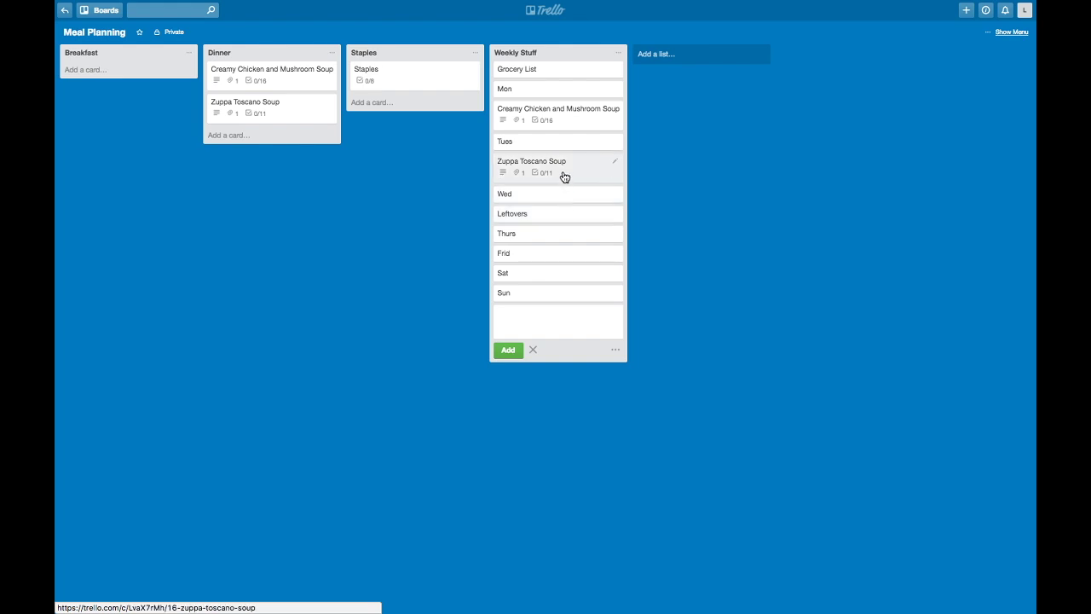
Assign the blue label to the Mon card in Weekly Stuff and close the card.
click(529, 95)
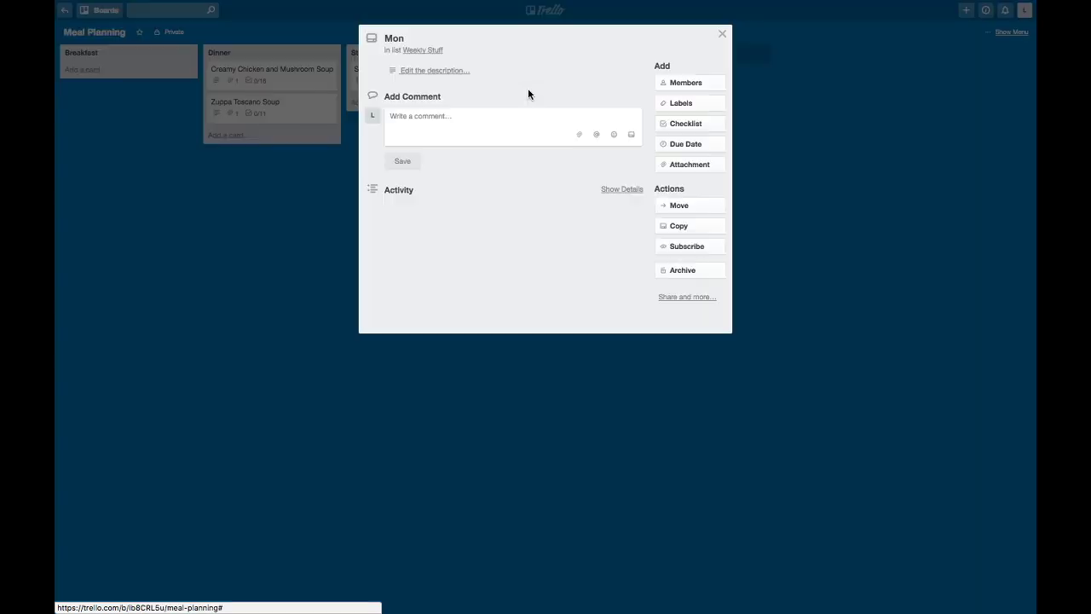
click(687, 107)
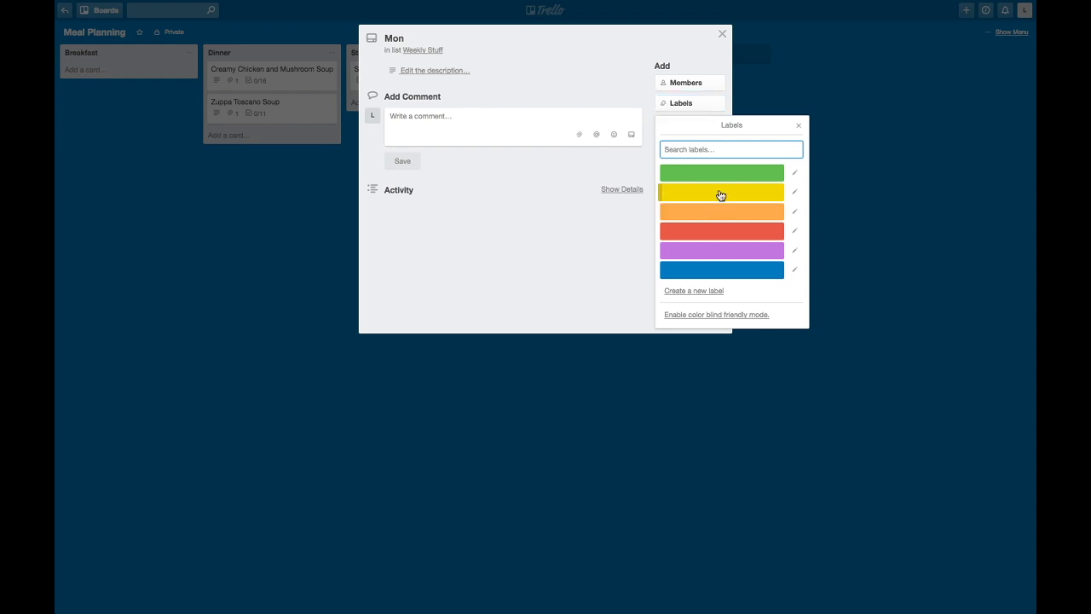
click(719, 273)
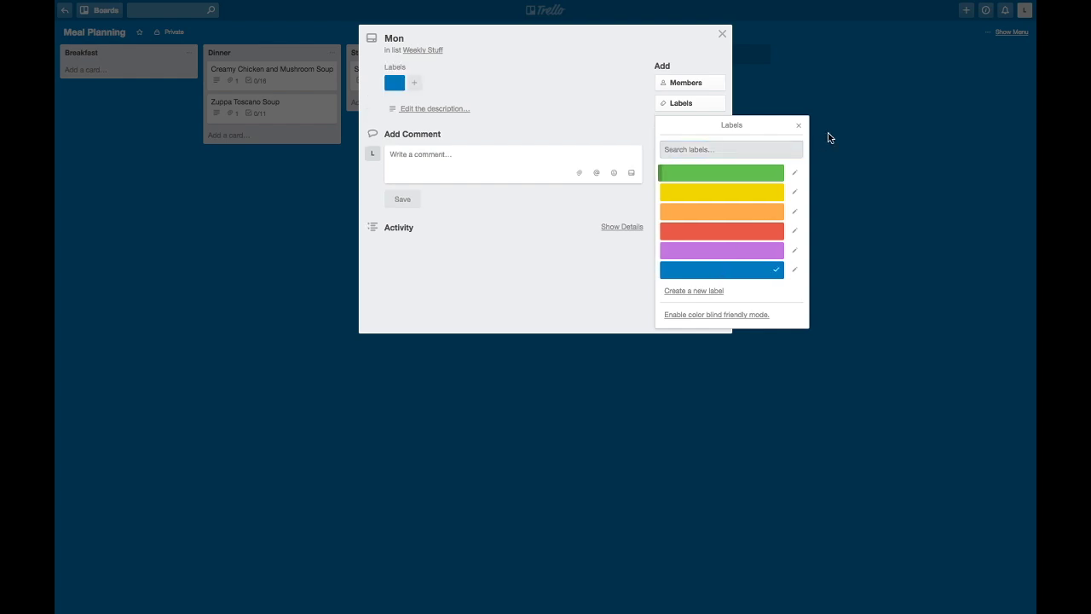
click(801, 129)
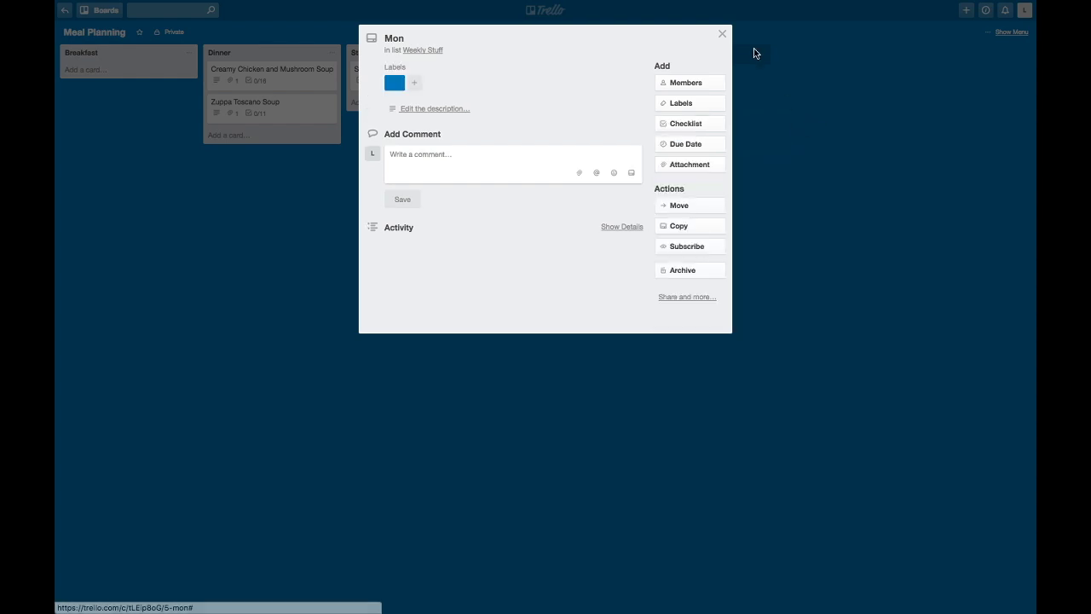
click(721, 36)
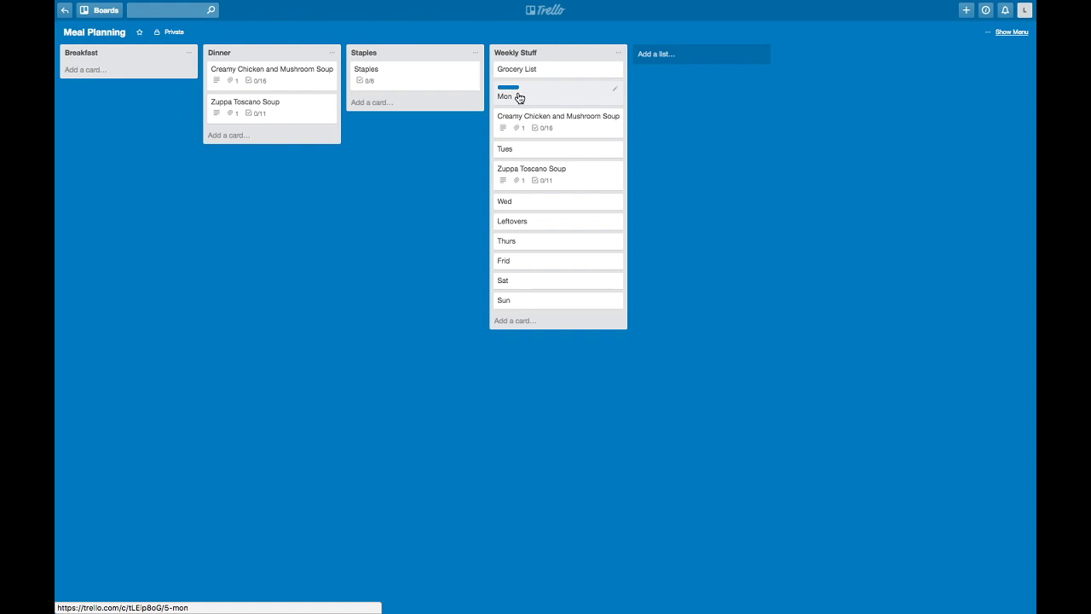
Assign the blue label to the Tues card in Weekly Stuff and close the card.
click(528, 151)
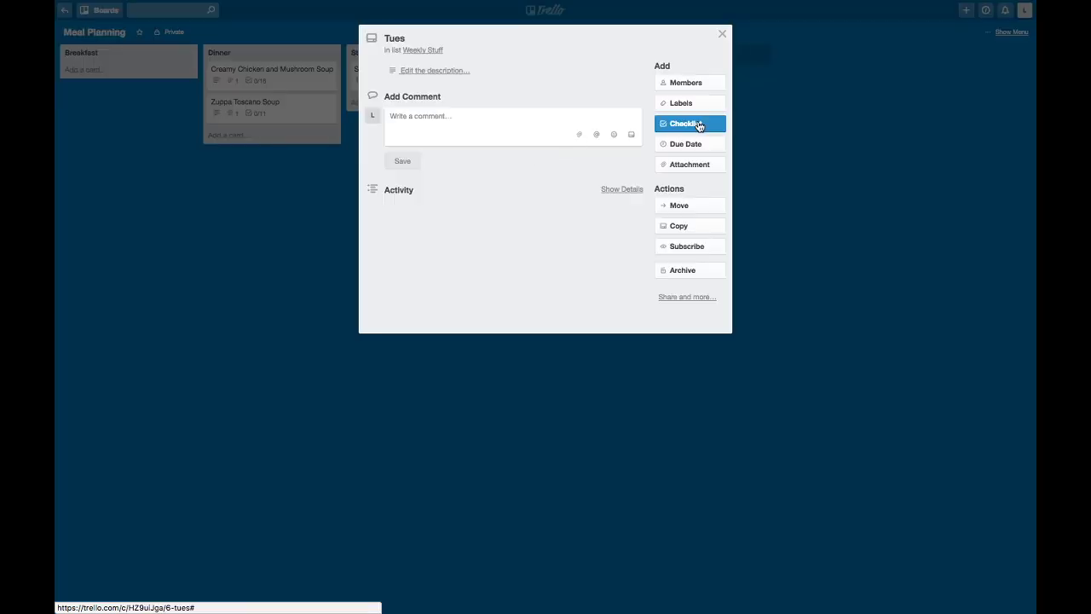
click(707, 104)
click(721, 269)
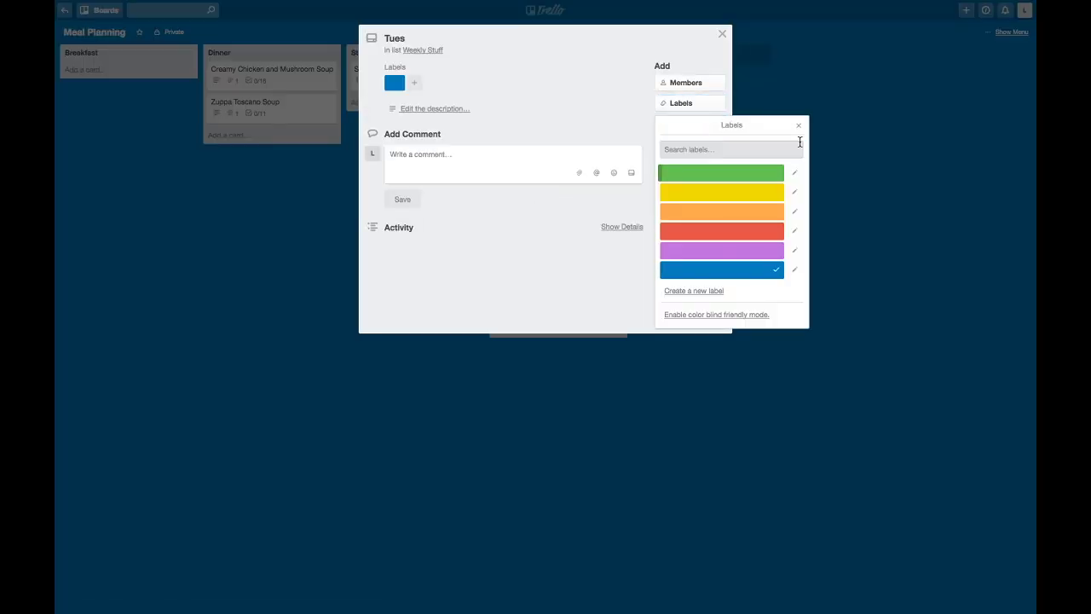
click(799, 128)
click(721, 36)
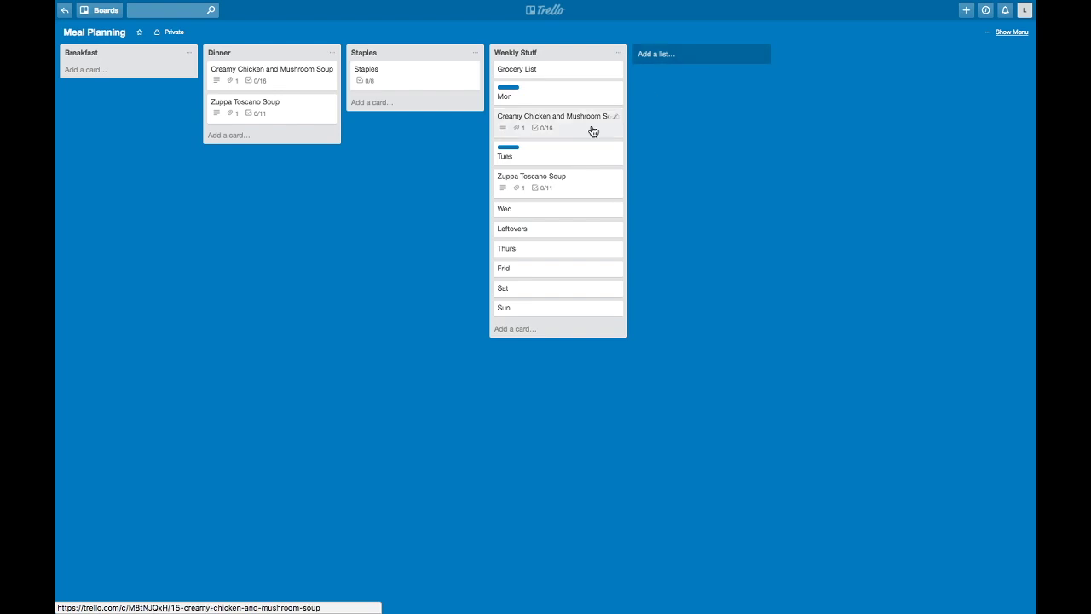
Assign the blue label to the Wed card in Weekly Stuff and close the card.
click(536, 210)
click(692, 103)
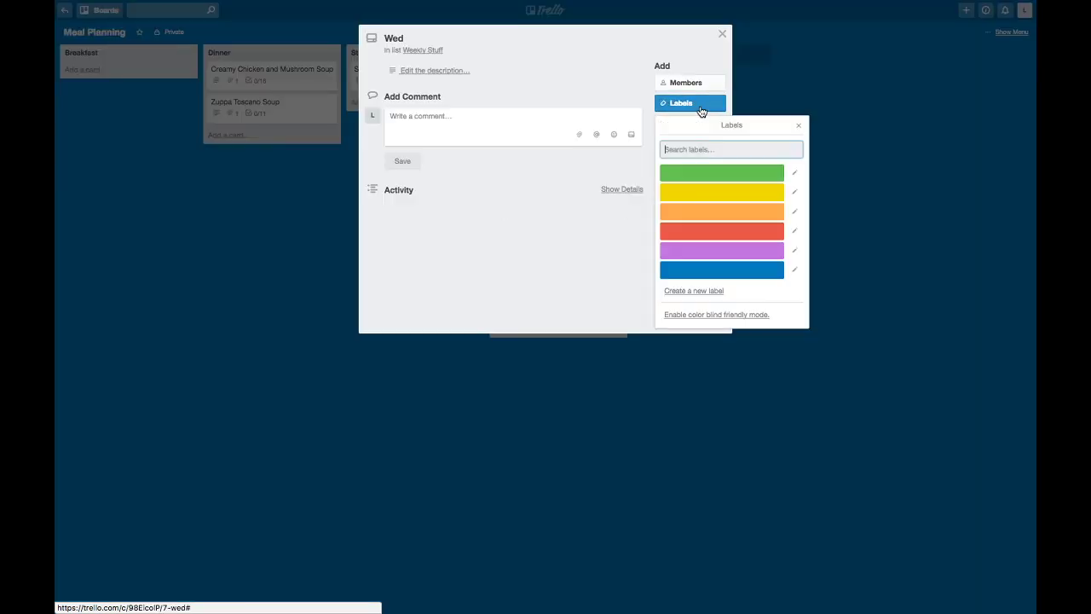
click(705, 271)
click(797, 125)
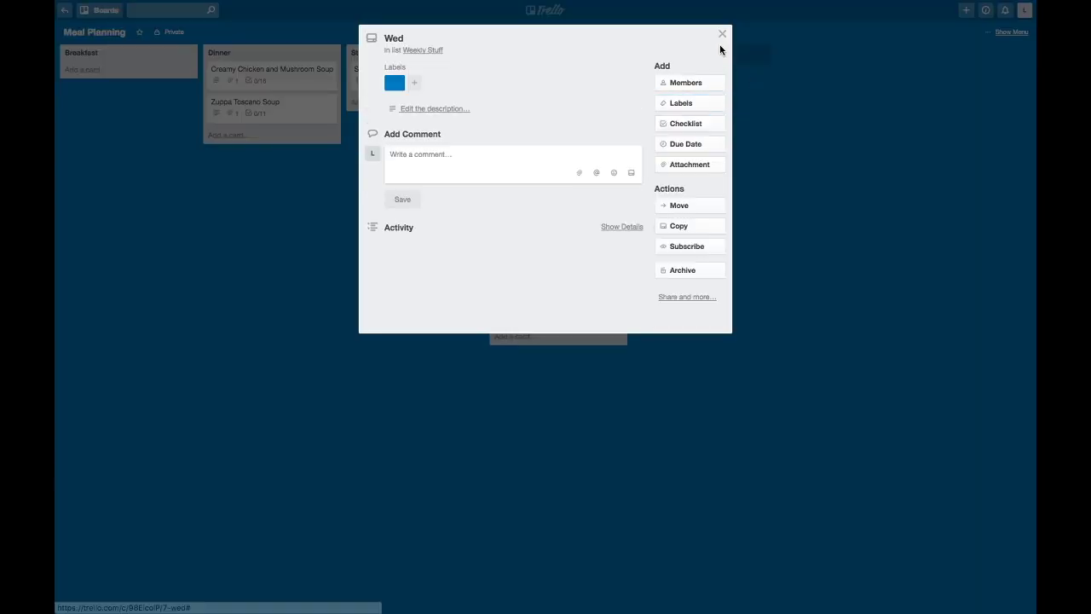
click(722, 34)
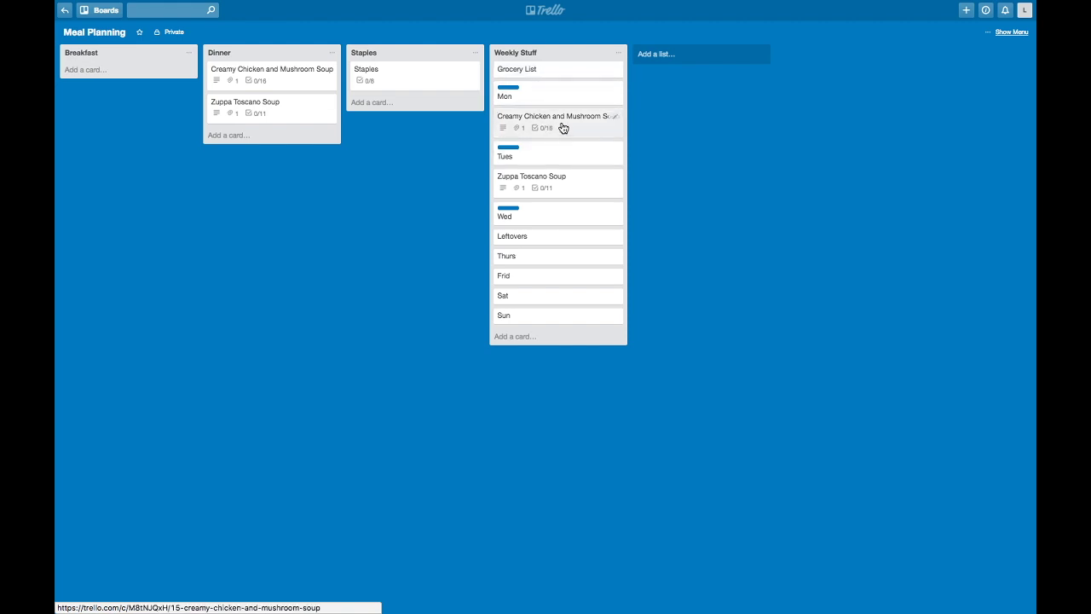
Add a checklist to the Grocery List card with items copied from the Creamy Chicken Mushroom Soup checklist.
click(566, 73)
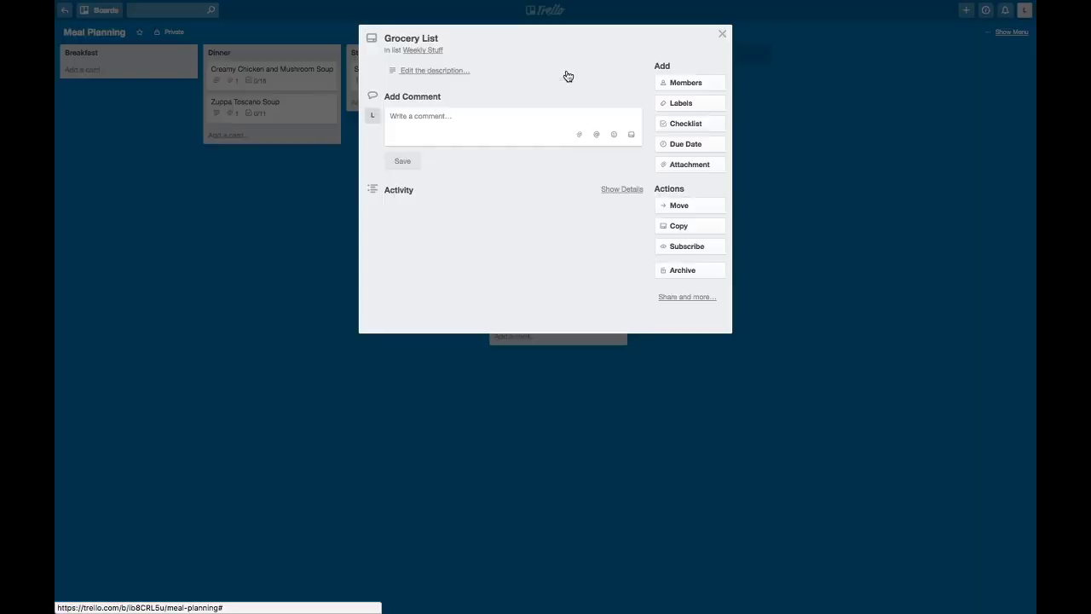
click(706, 128)
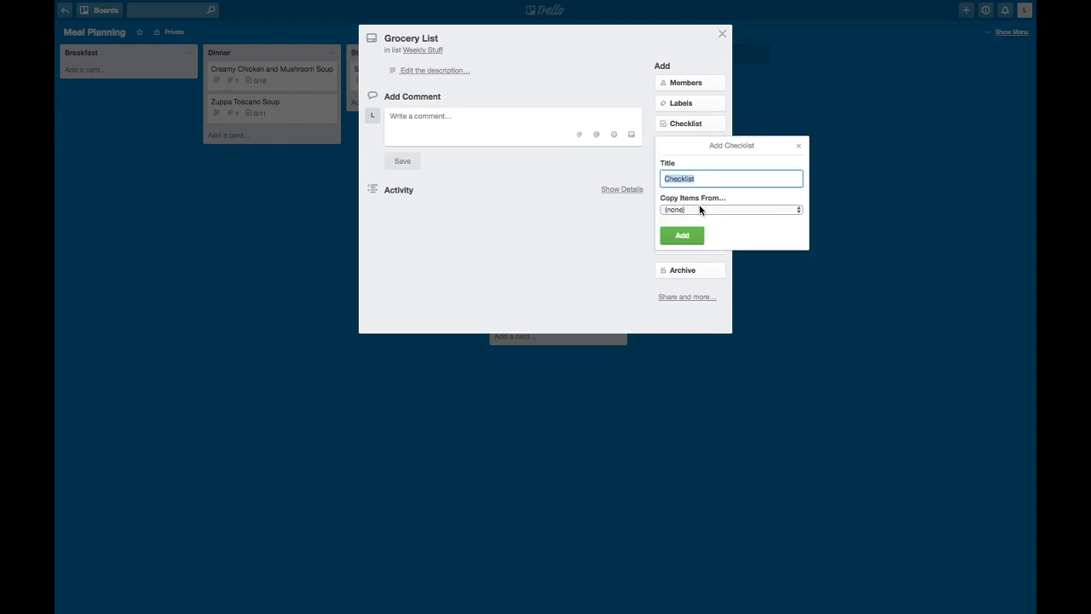
click(701, 210)
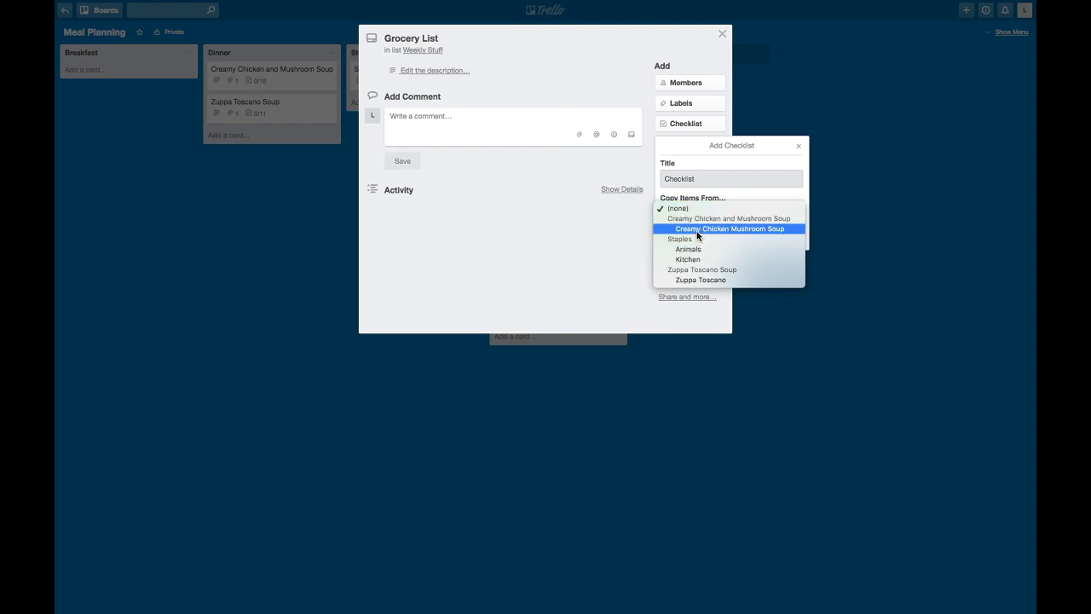
click(696, 230)
click(688, 233)
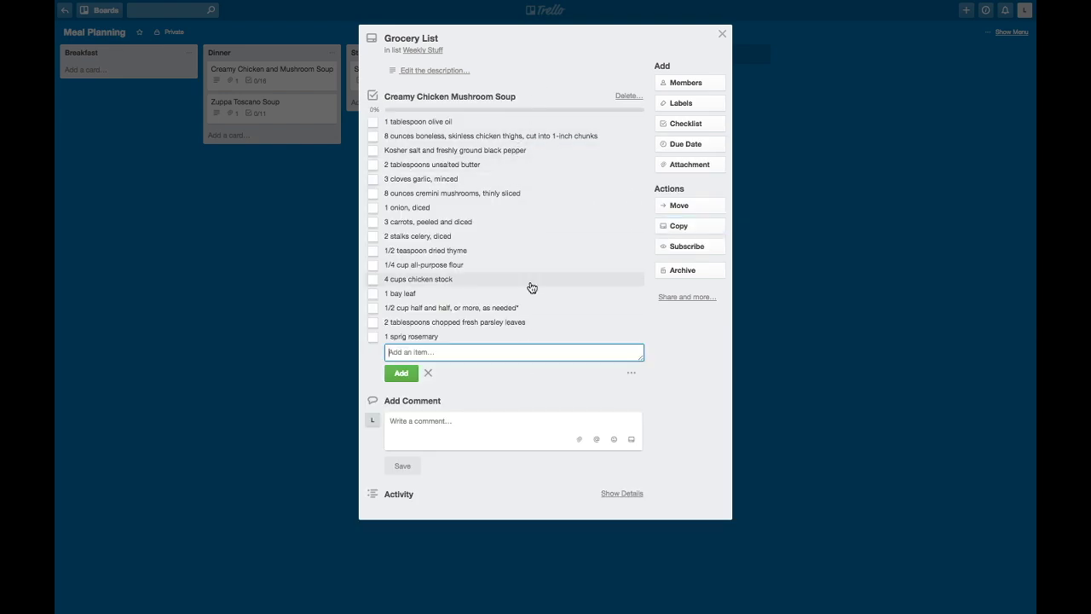
Add a second checklist to the Grocery List card, copying the items from the Zuppa Toscano checklist.
click(694, 129)
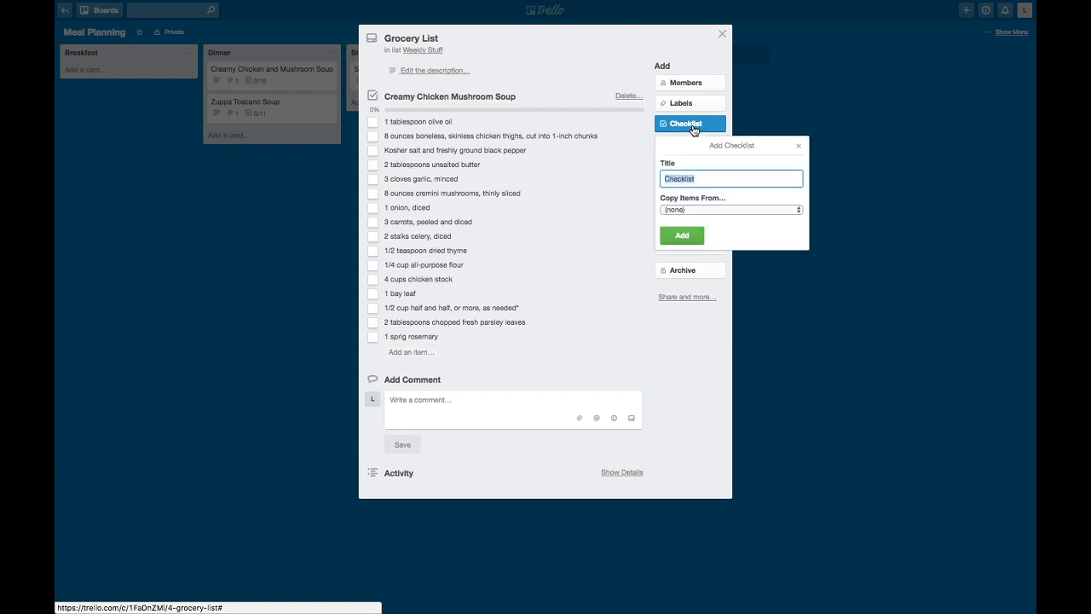
click(692, 213)
click(705, 303)
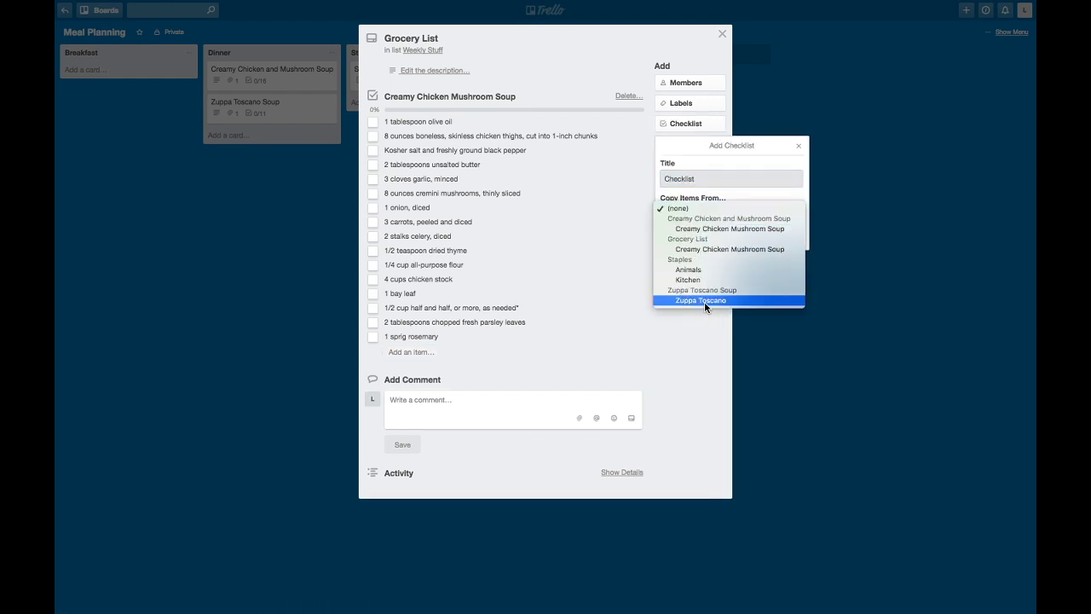
click(680, 236)
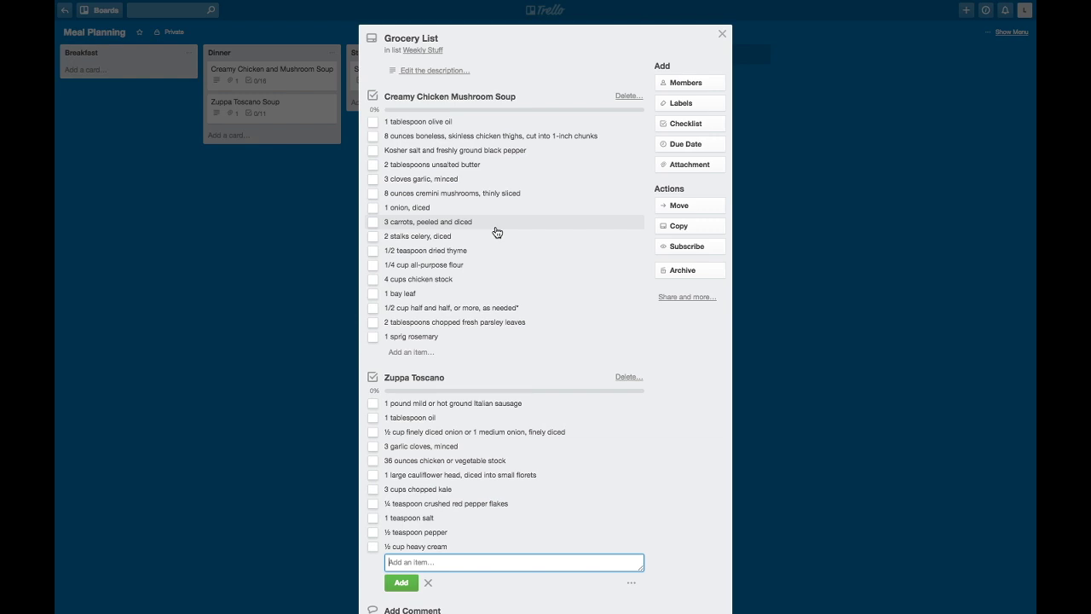
Add a checklist to the Grocery List card copied from the Animals checklist of the Staples card.
click(693, 125)
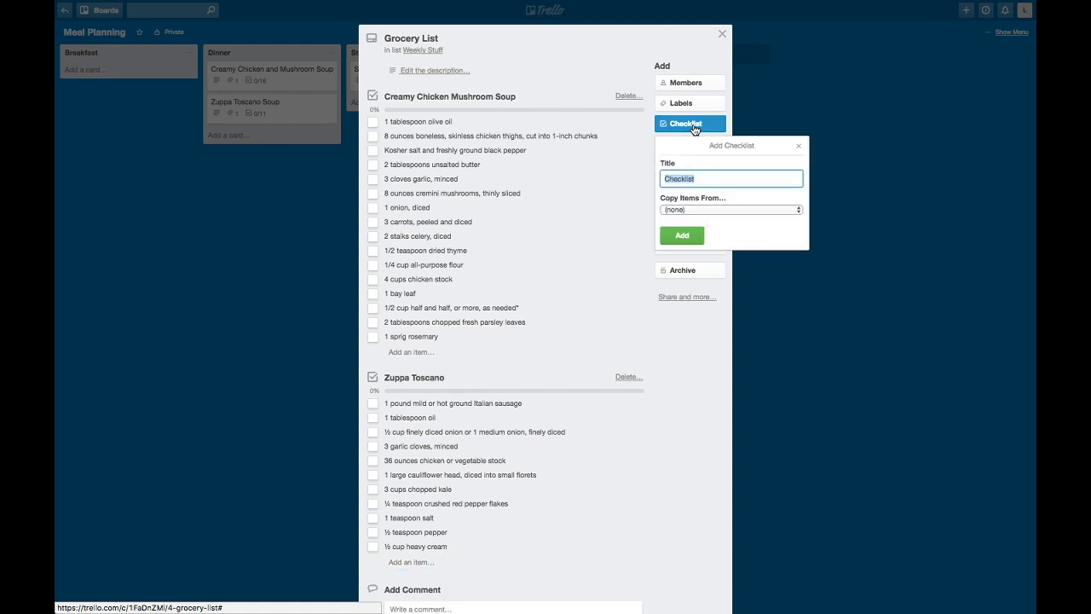
click(722, 207)
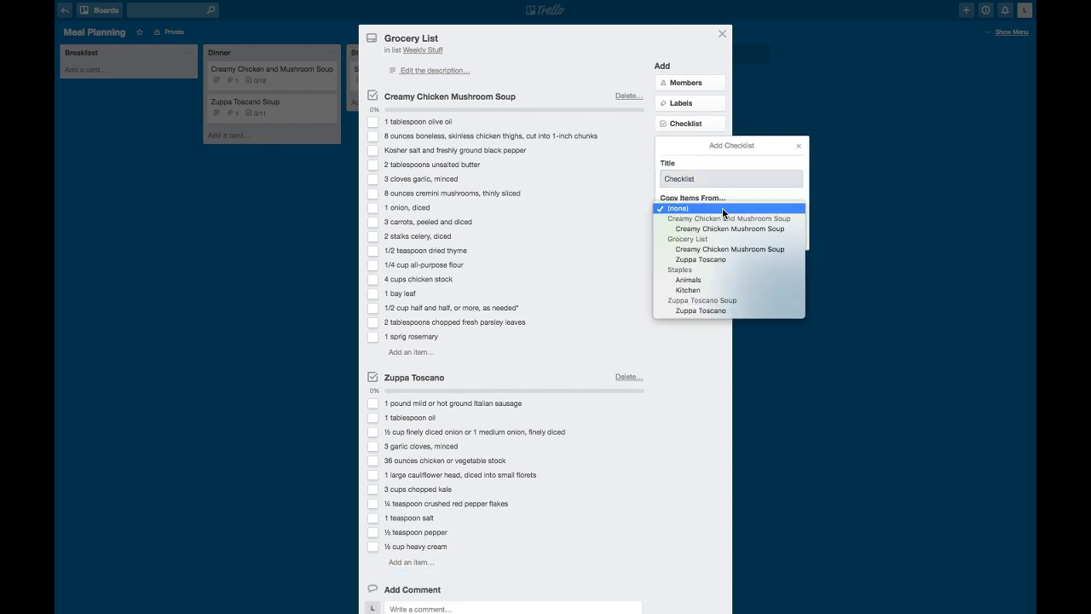
click(689, 281)
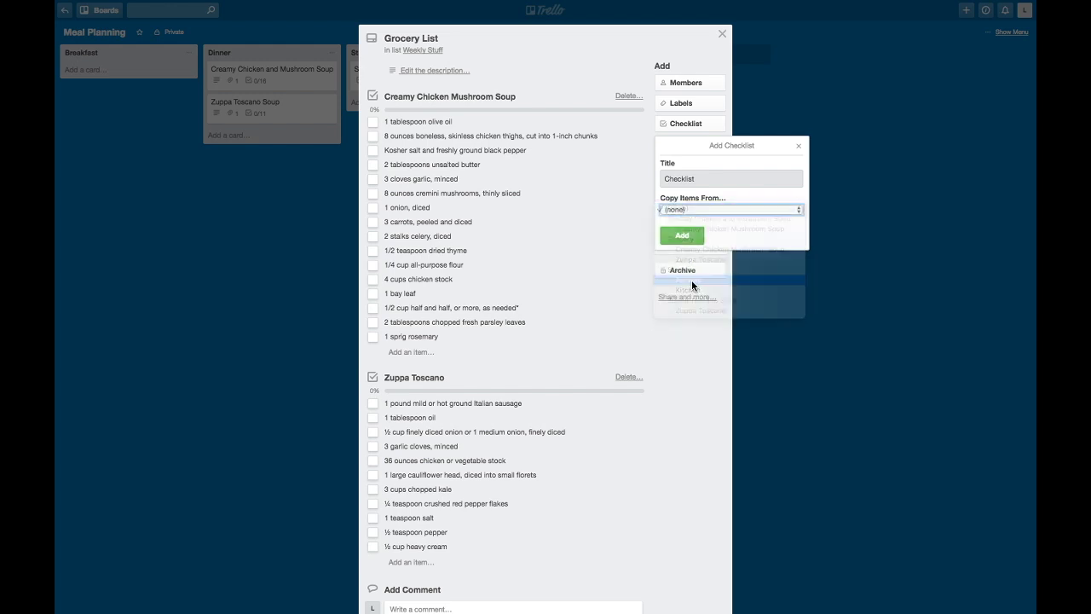
click(682, 236)
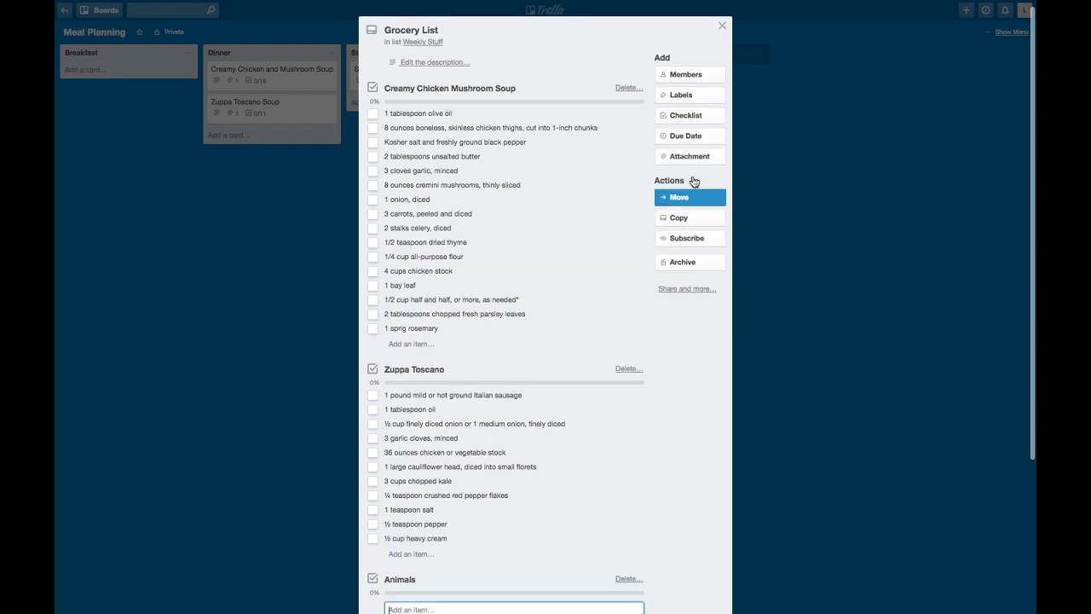
Add a checklist to the Grocery List card copied from the Kitchen checklist of the Staples card.
click(690, 115)
click(695, 198)
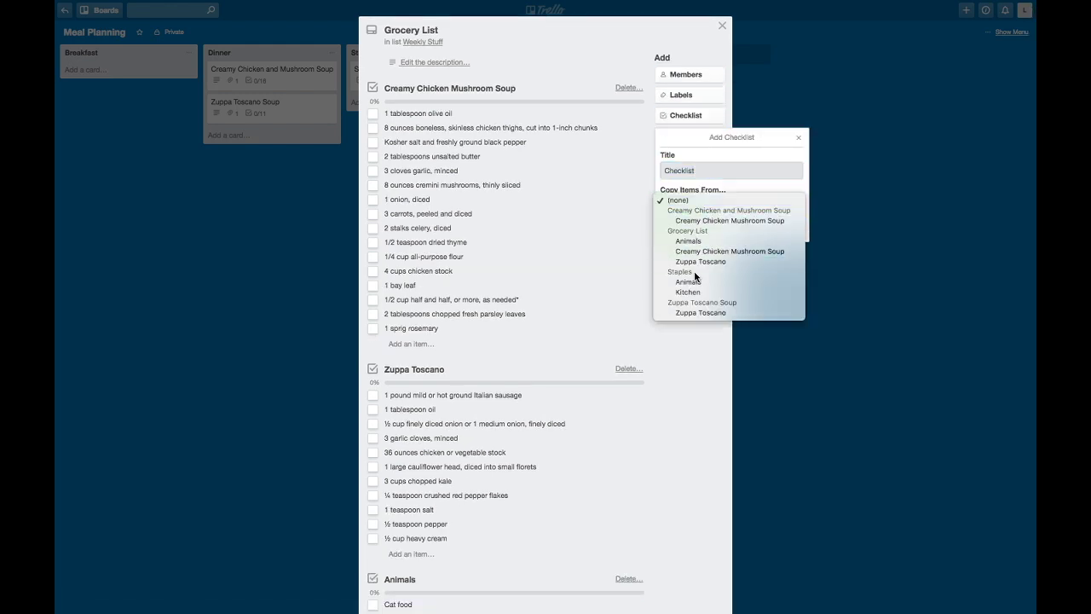
click(697, 294)
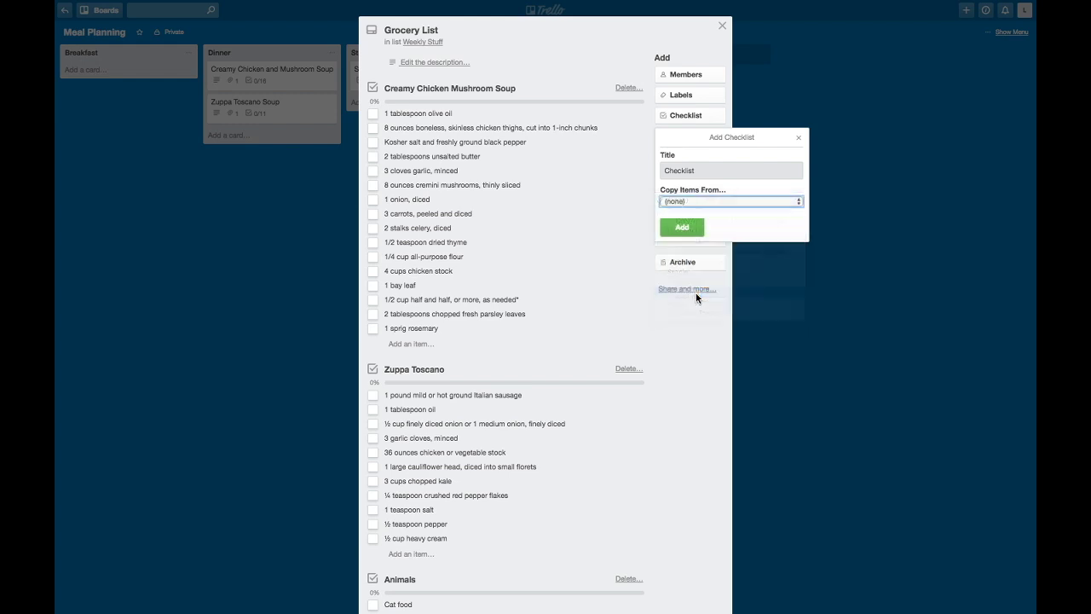
click(682, 228)
Reorder the Grocery List checklists so that Kitchen comes first and Animals second, above both soup checklists.
scroll(494, 436, up, 5)
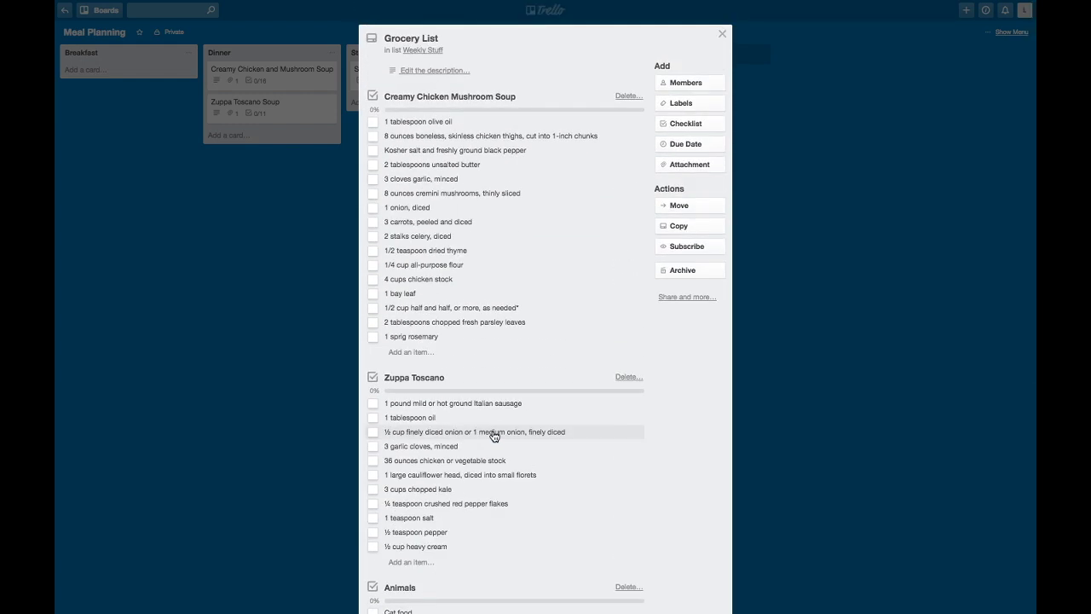
scroll(493, 436, down, 2)
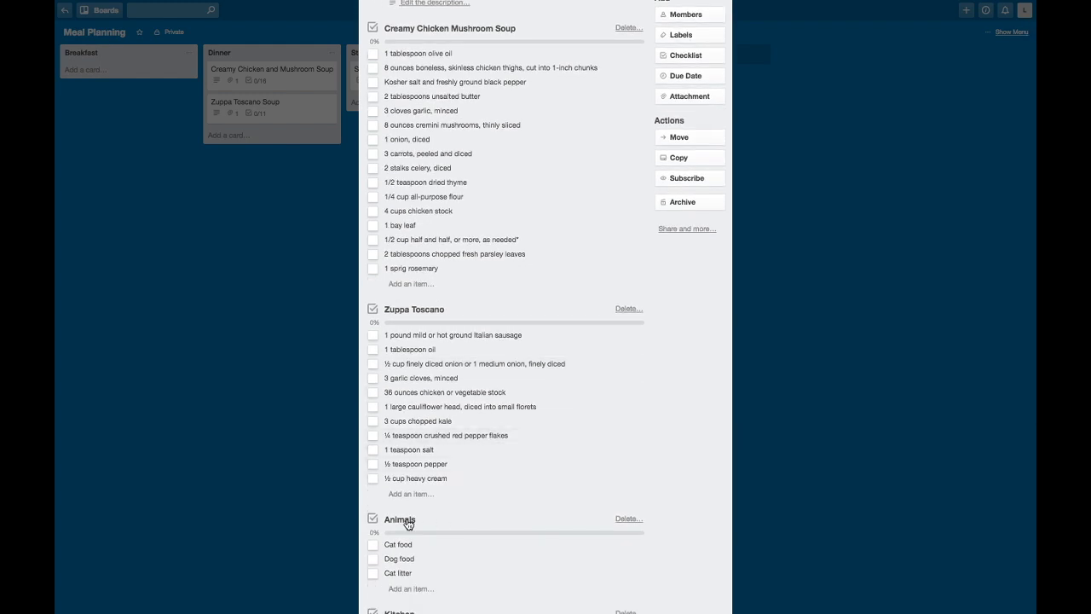
drag(406, 525, 381, 47)
drag(407, 309, 400, 92)
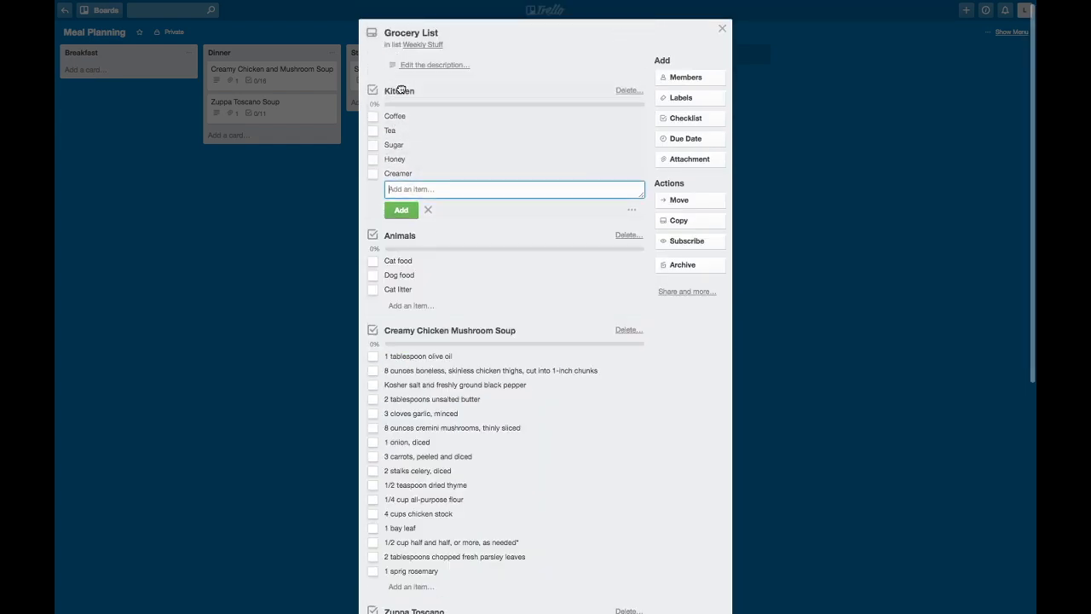
Check off Cat food, Dog food and Cat litter in the Animals checklist.
click(370, 263)
click(376, 256)
click(374, 270)
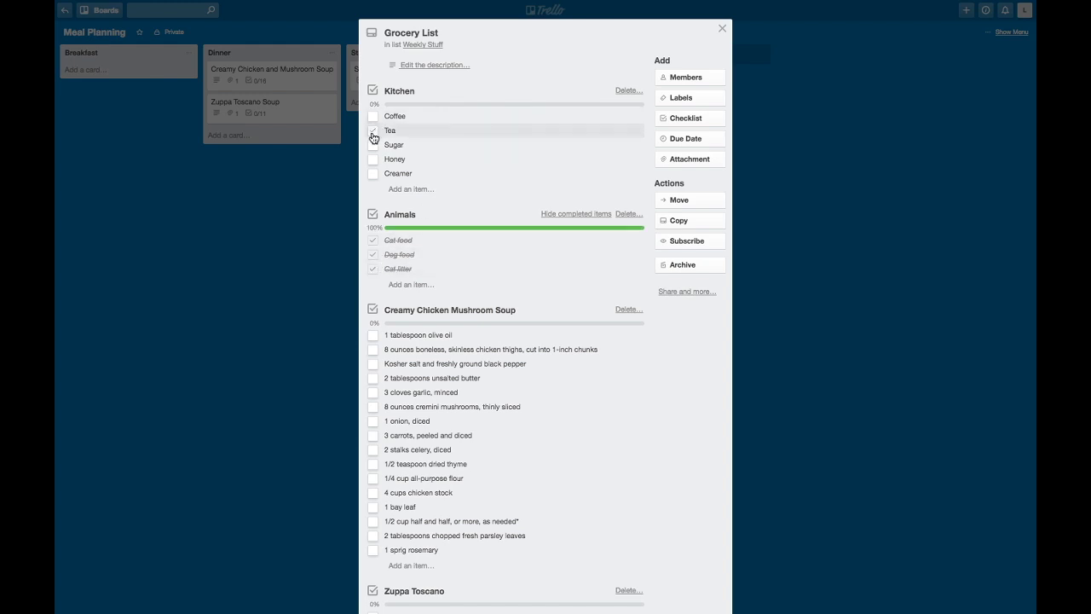
Check off Sugar, Honey and Creamer in the Kitchen checklist, and hide the completed items in both Kitchen and Animals.
click(373, 147)
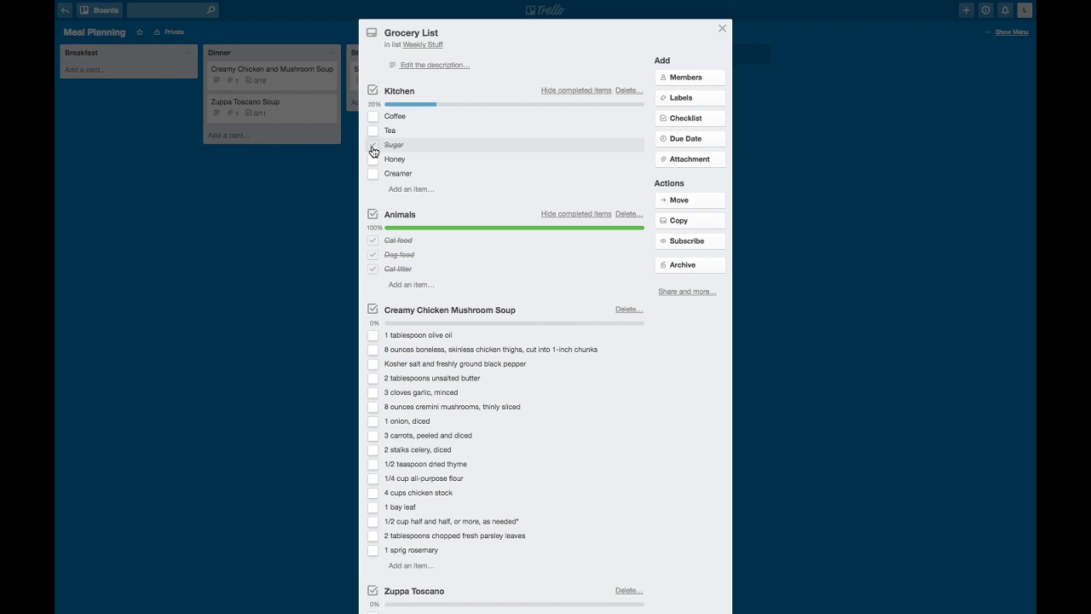
click(372, 162)
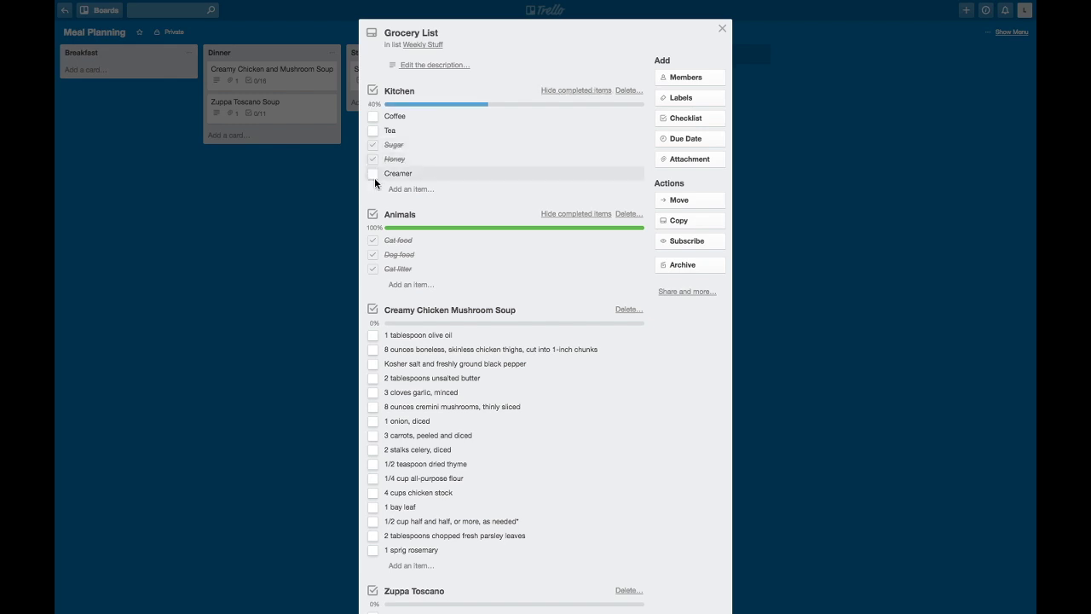
click(372, 175)
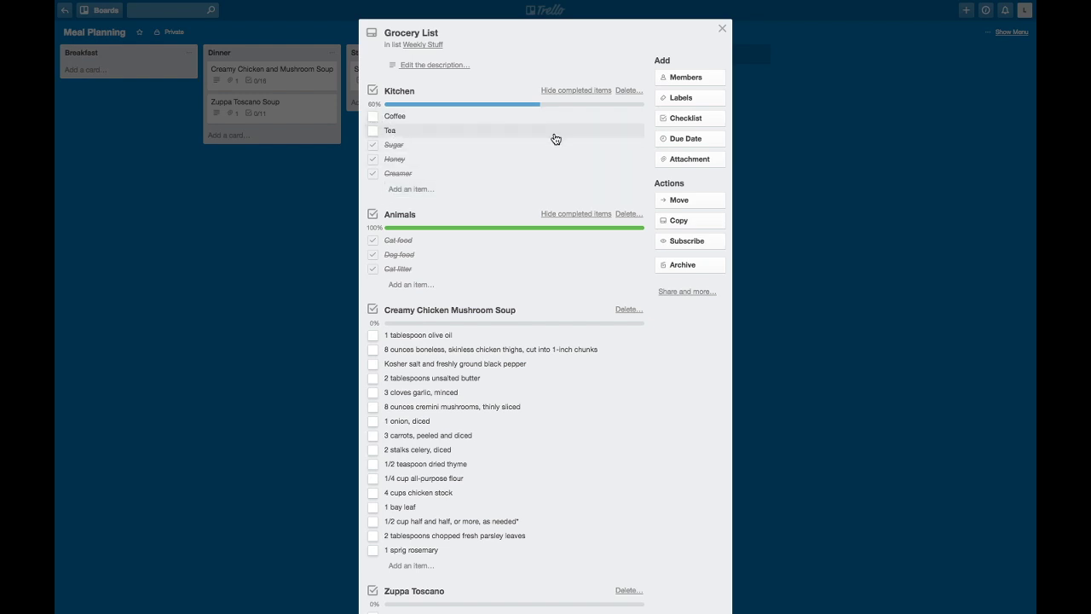
click(576, 90)
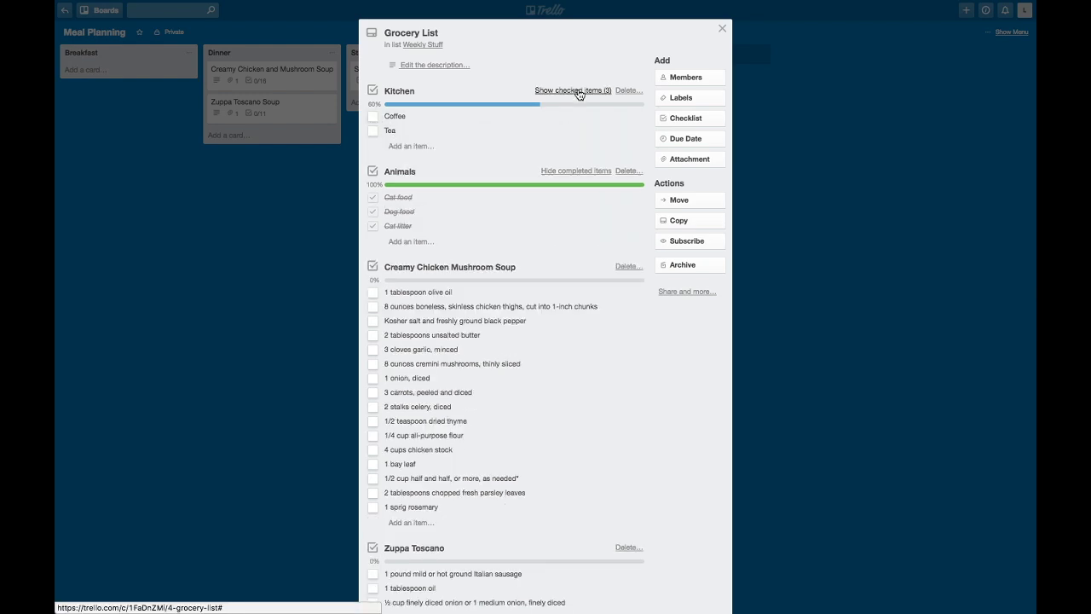
click(576, 171)
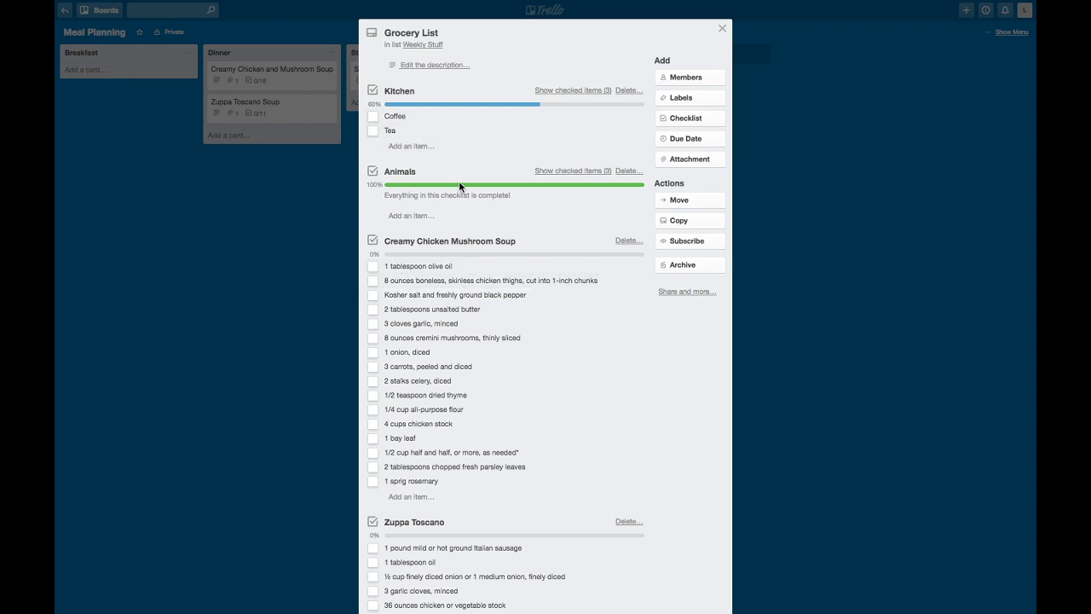
In Creamy Chicken Mushroom Soup, check off olive oil, salt and pepper, butter, garlic, onion, carrots, thyme and flour, and hide the completed items.
scroll(452, 347, down, 3)
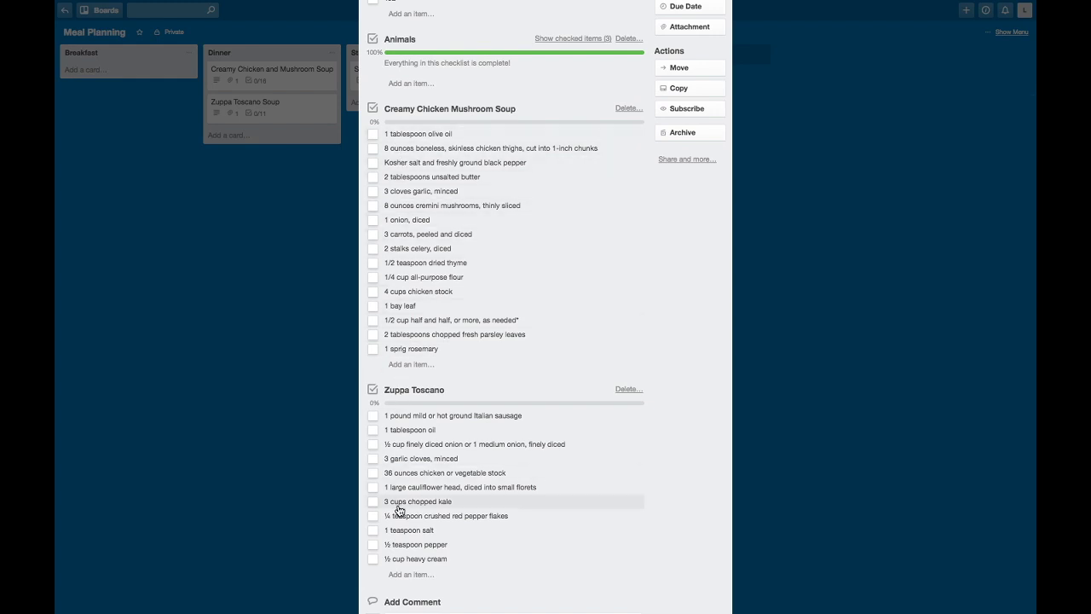
click(373, 134)
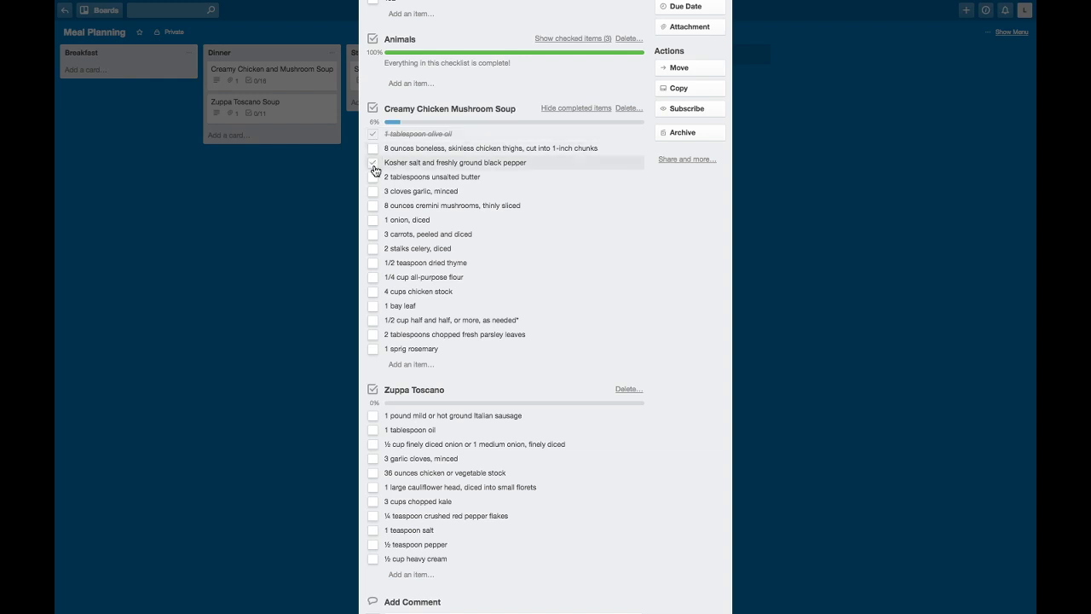
click(373, 165)
click(373, 178)
click(374, 193)
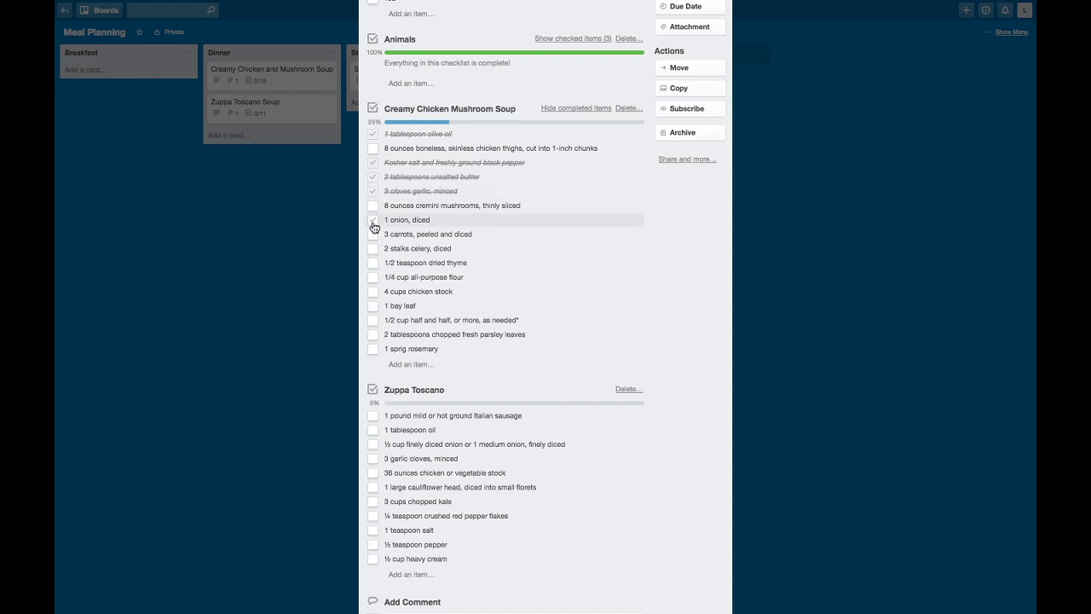
click(374, 222)
click(373, 238)
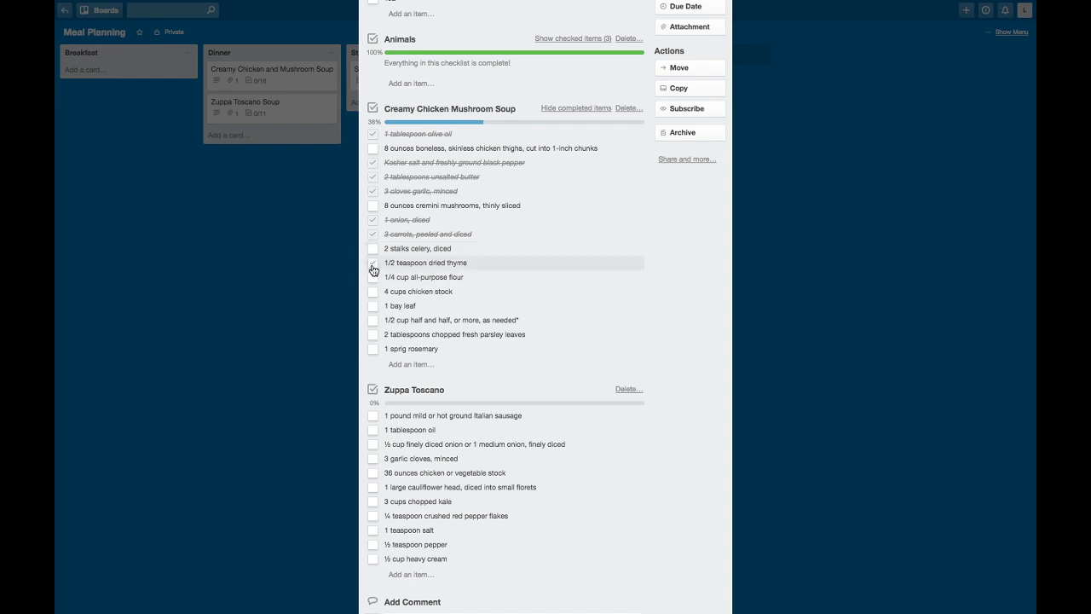
click(373, 266)
click(372, 278)
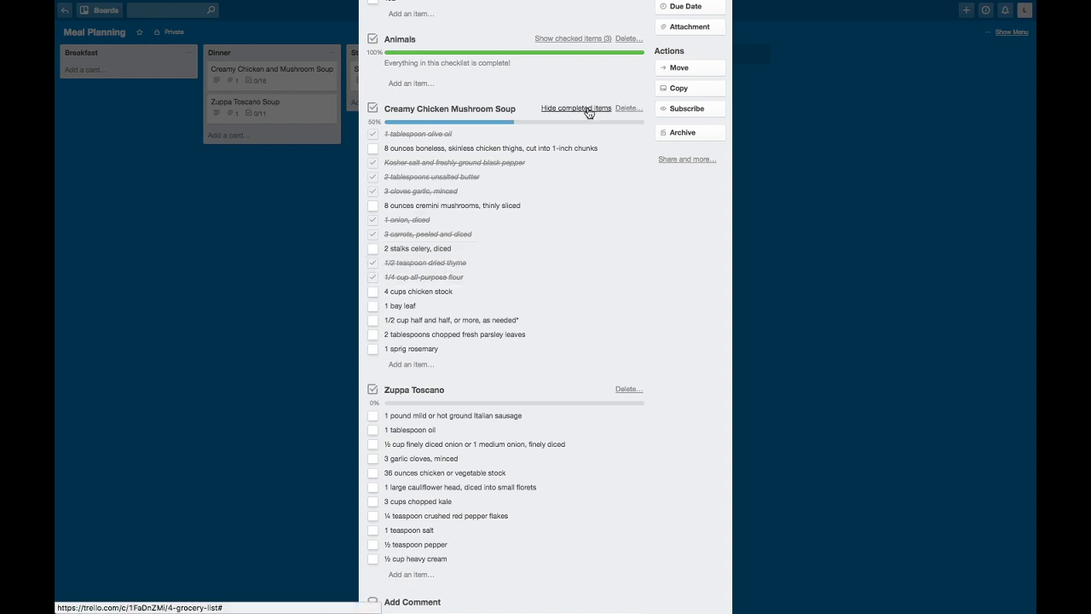
click(588, 109)
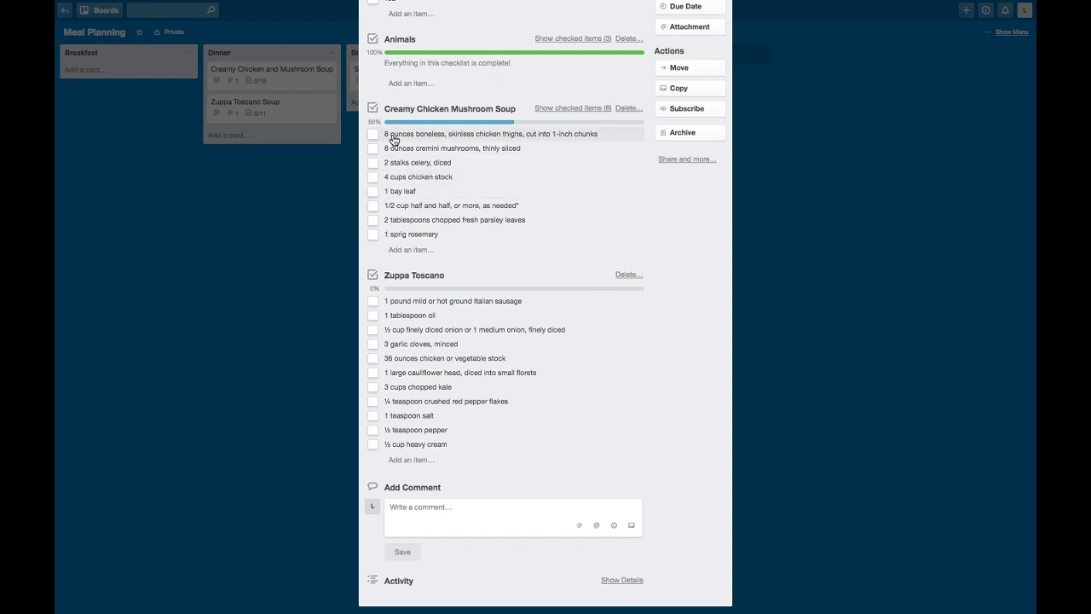
scroll(415, 412, down, 1)
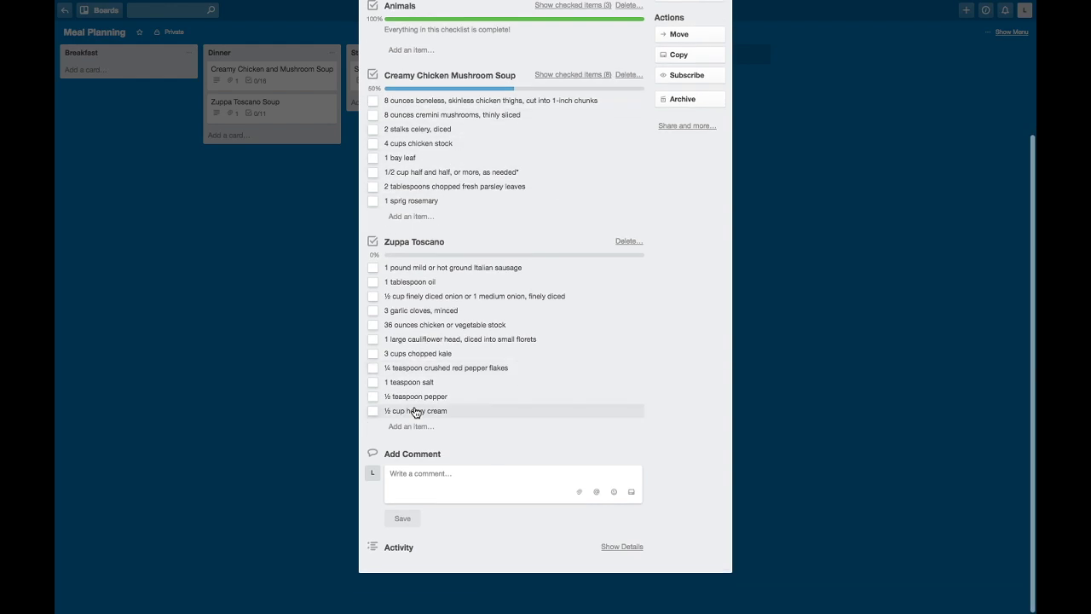
Review the items still unchecked in the Grocery List card's checklists.
scroll(415, 412, up, 5)
scroll(420, 390, down, 3)
scroll(421, 389, up, 3)
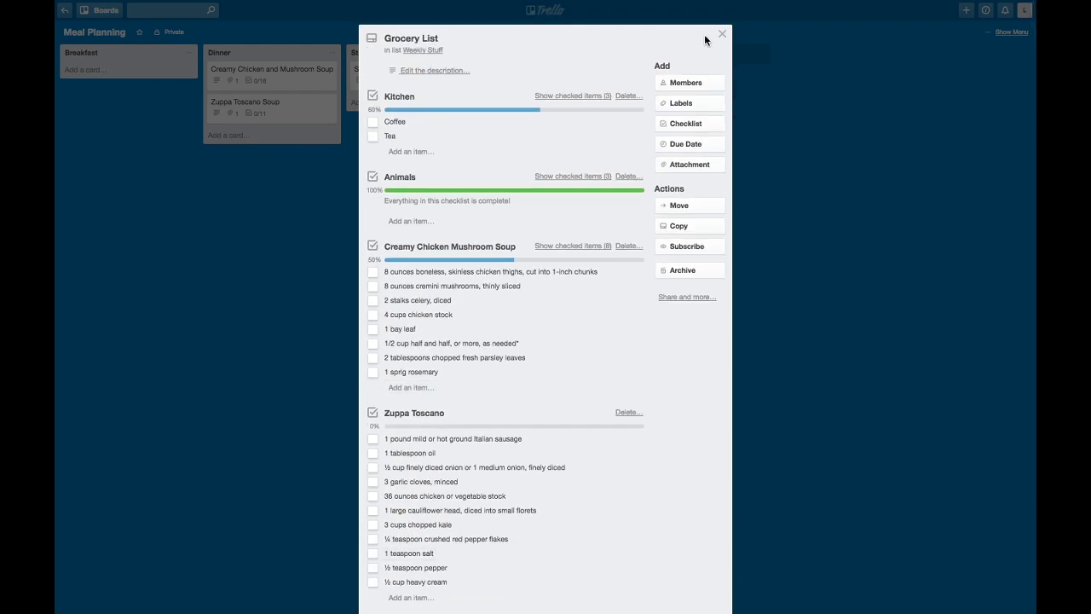
click(722, 34)
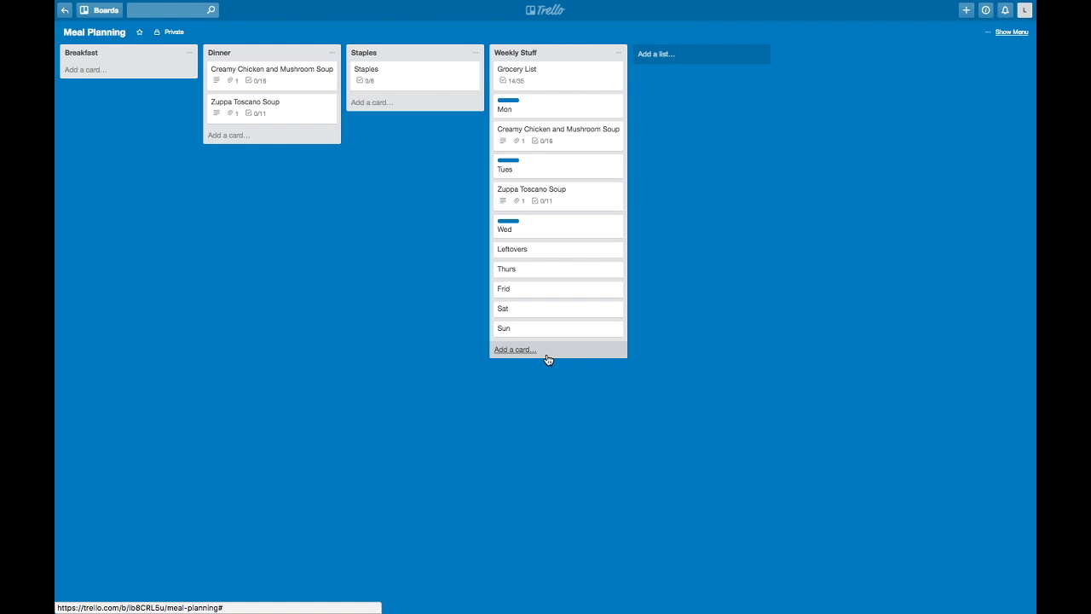
click(528, 88)
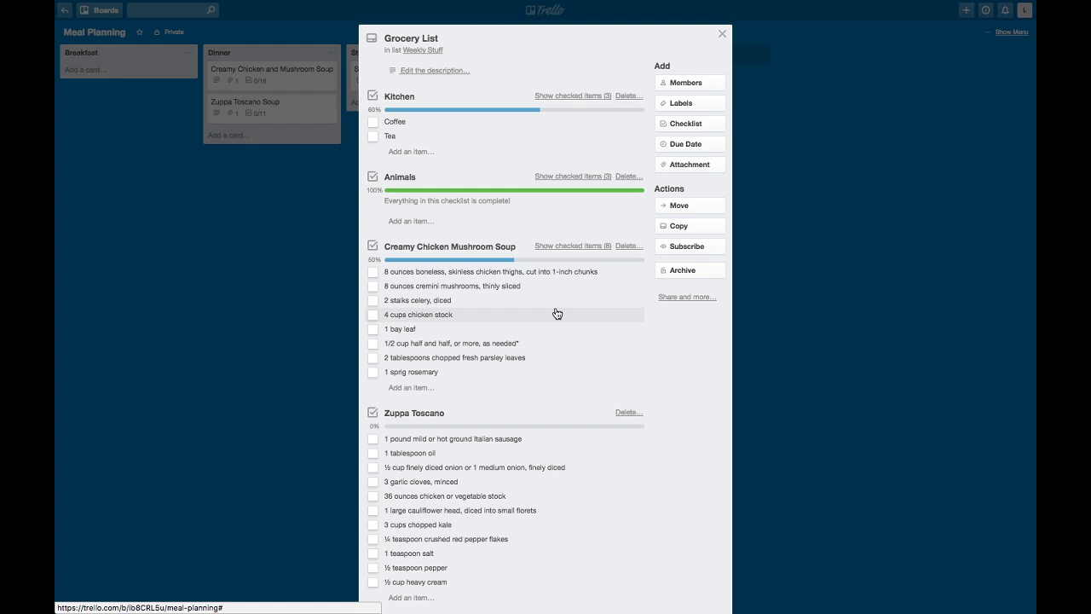
click(722, 34)
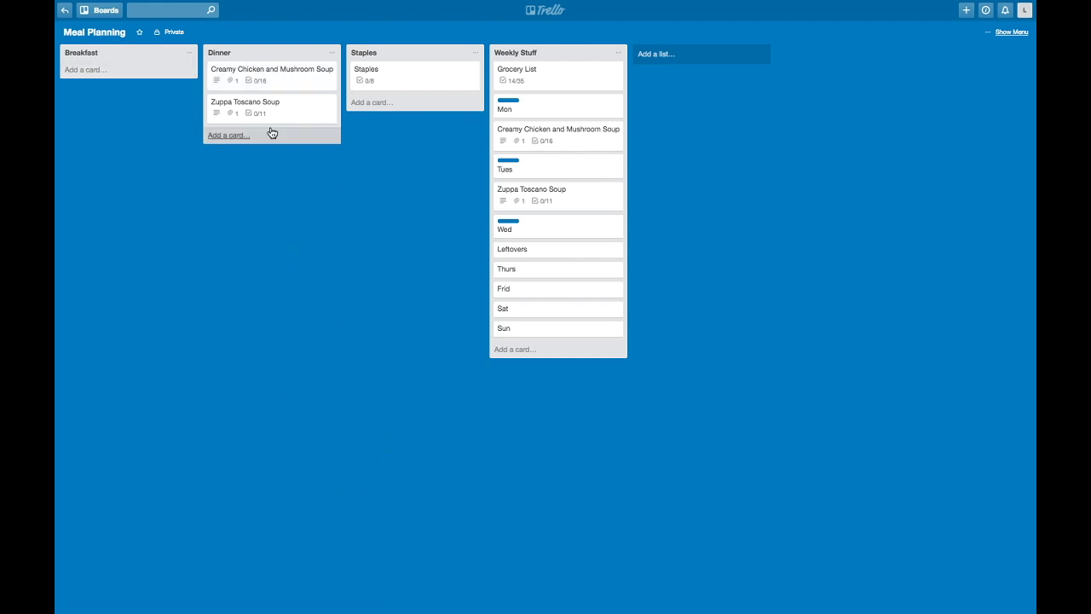
Move the Creamy Chicken and Mushroom Soup card from Dinner into Weekly Stuff and back to the top of Dinner.
drag(272, 82, 543, 212)
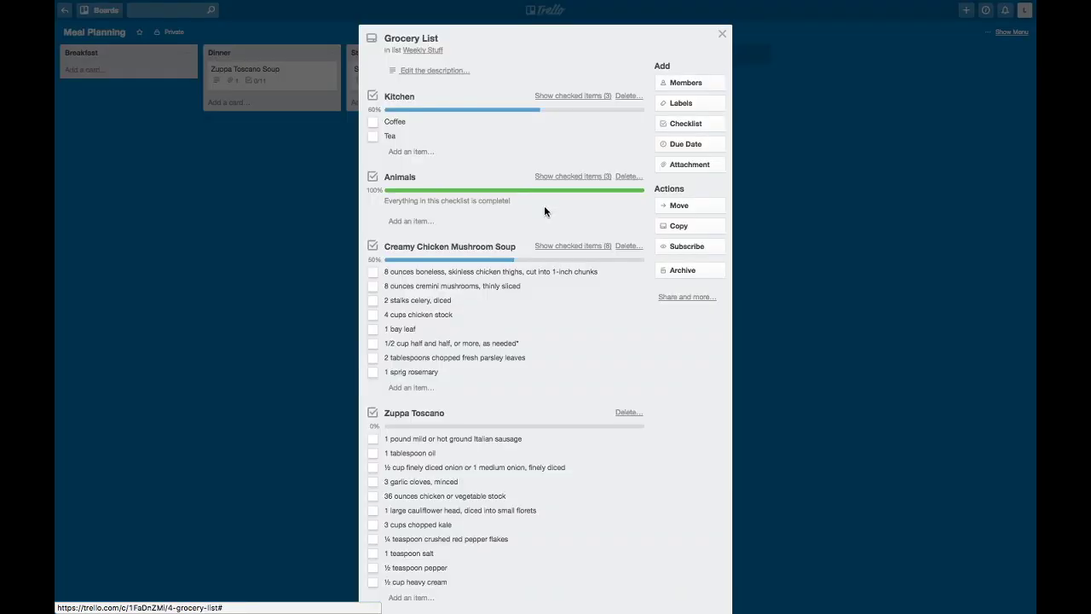
click(722, 34)
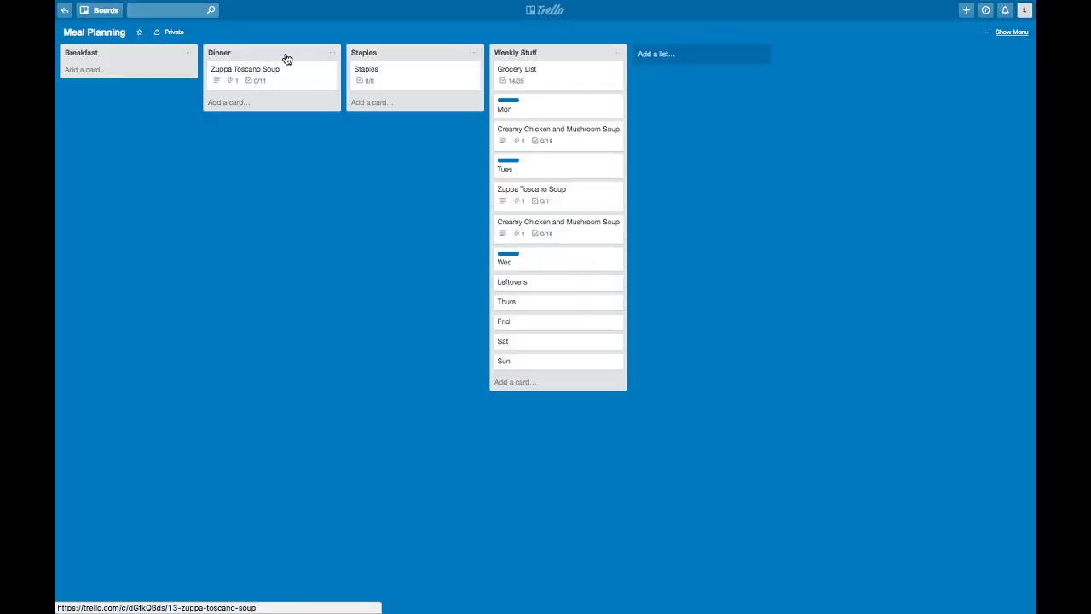
drag(572, 235, 258, 78)
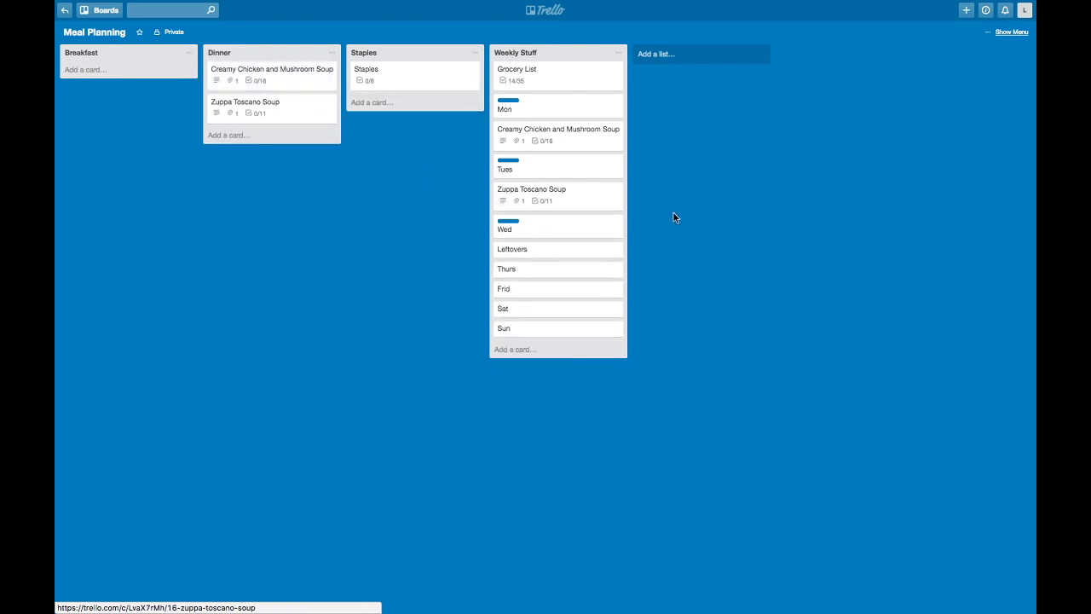
Archive the Creamy Chicken and Mushroom Soup card in Weekly Stuff and permanently delete it.
click(576, 138)
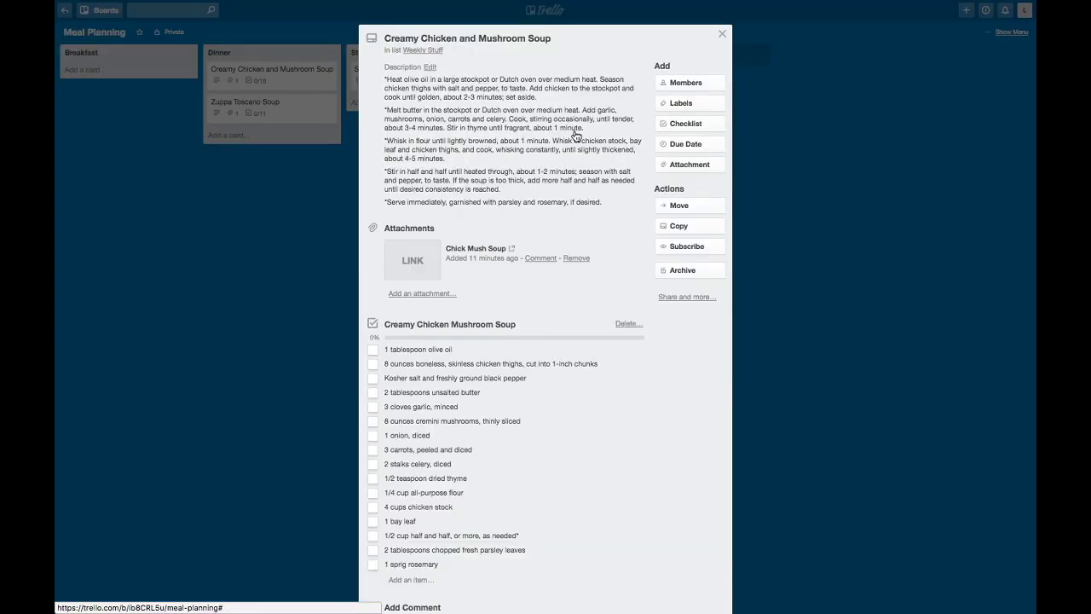
click(722, 33)
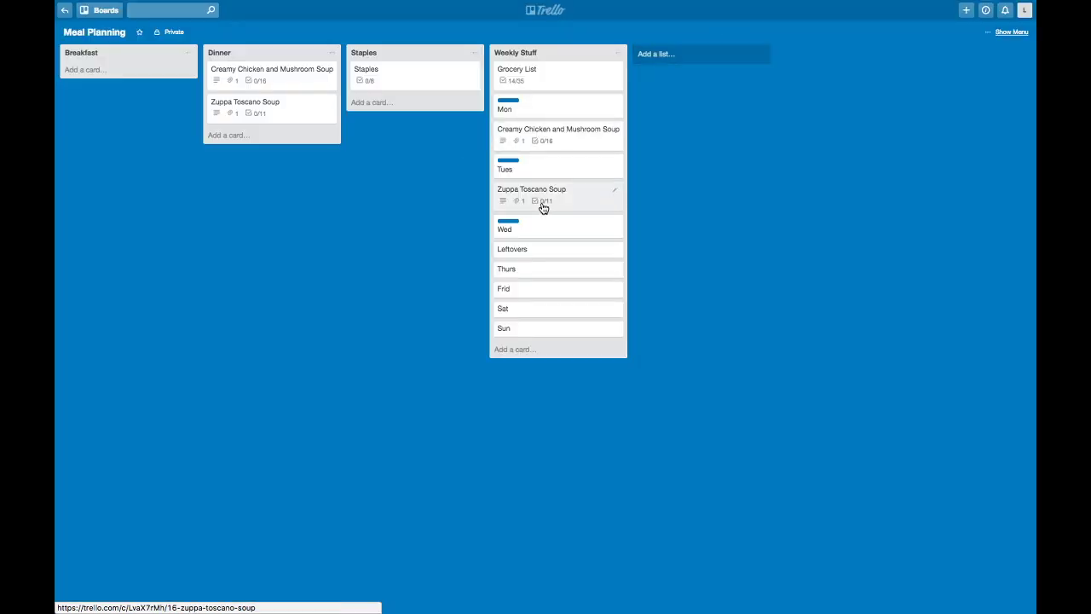
click(546, 145)
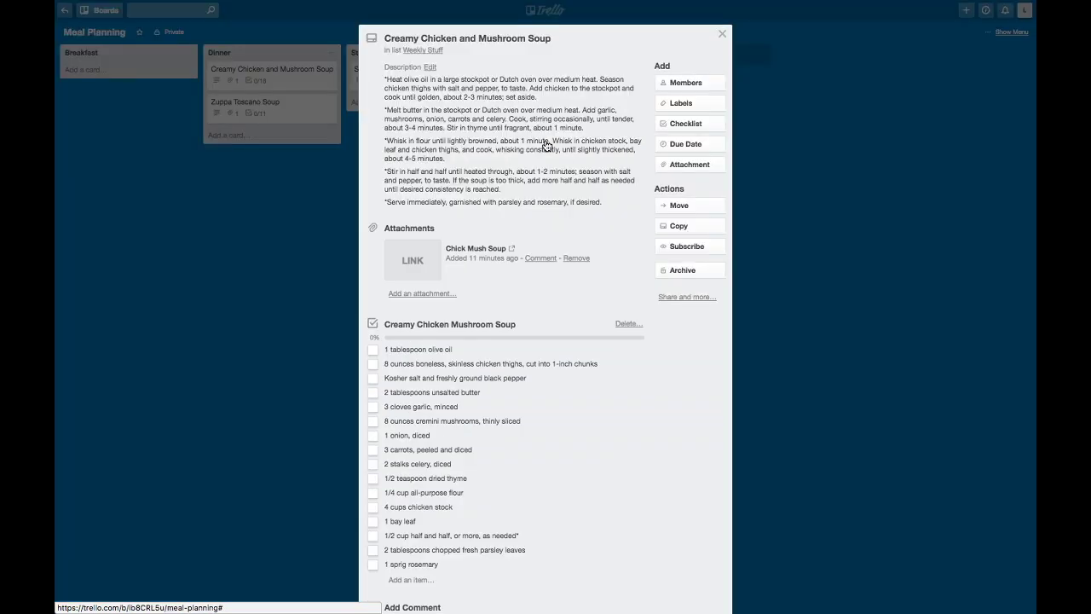
click(709, 271)
click(703, 330)
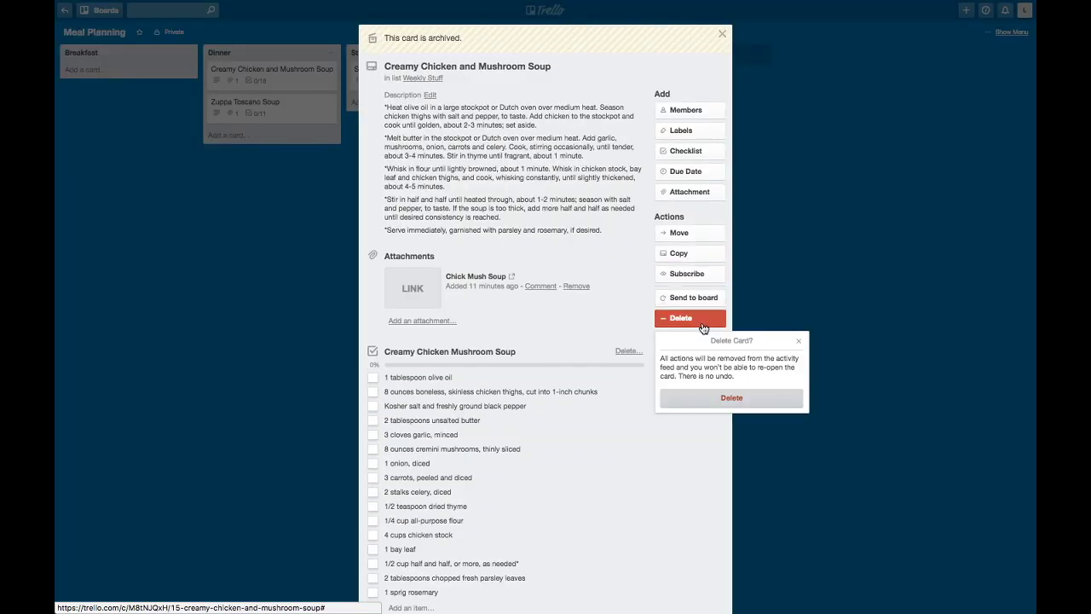
click(713, 397)
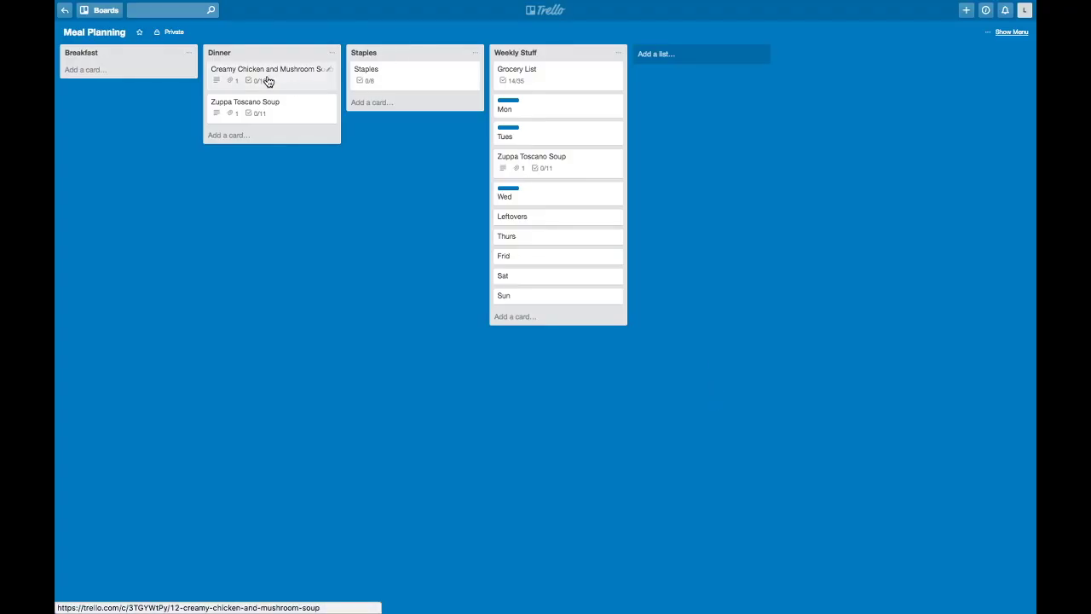
Archive the Zuppa Toscano Soup card in Weekly Stuff and permanently delete it.
click(554, 170)
click(681, 270)
click(686, 317)
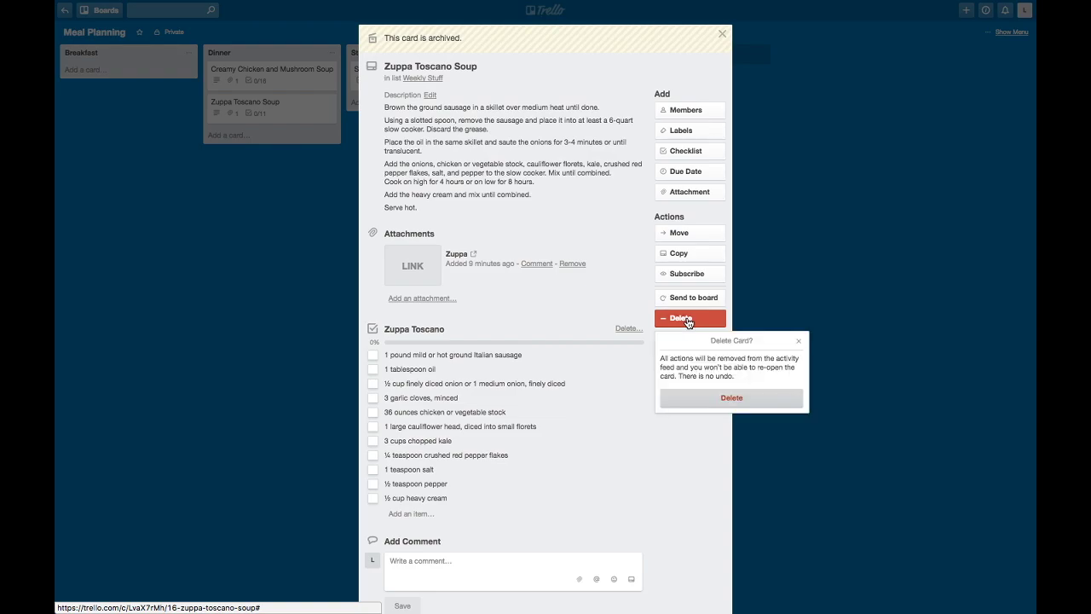
click(724, 398)
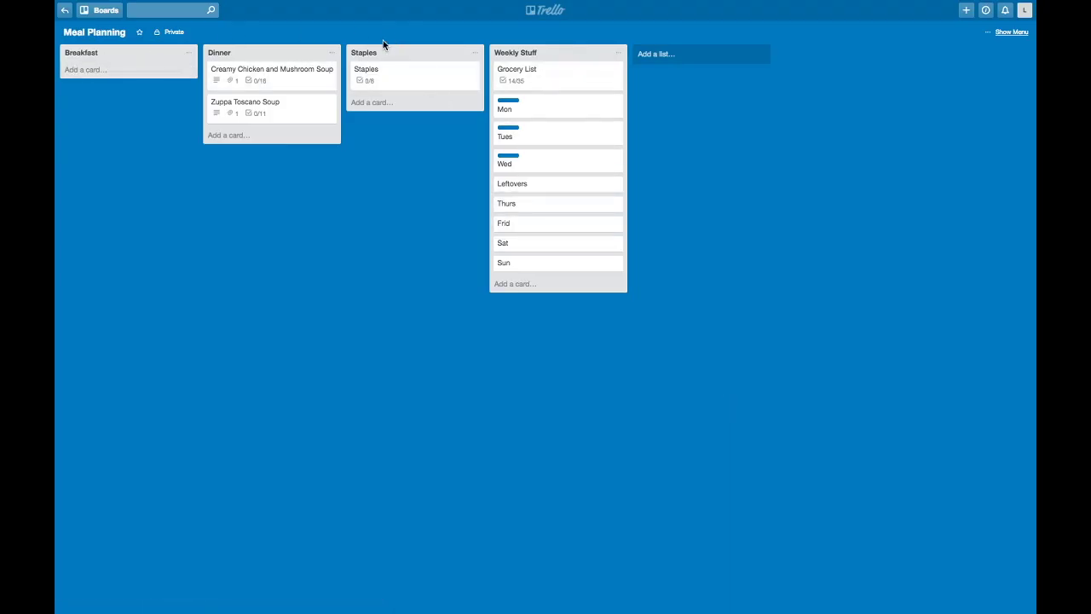
Log out and log in to the other account with its e-mail and saved password.
click(1023, 10)
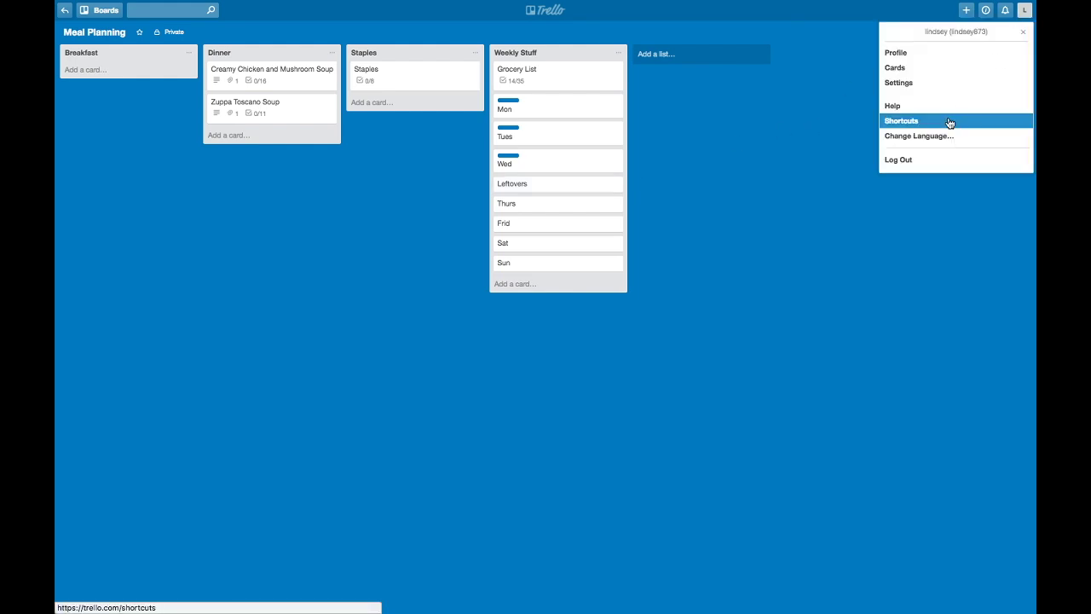
click(917, 162)
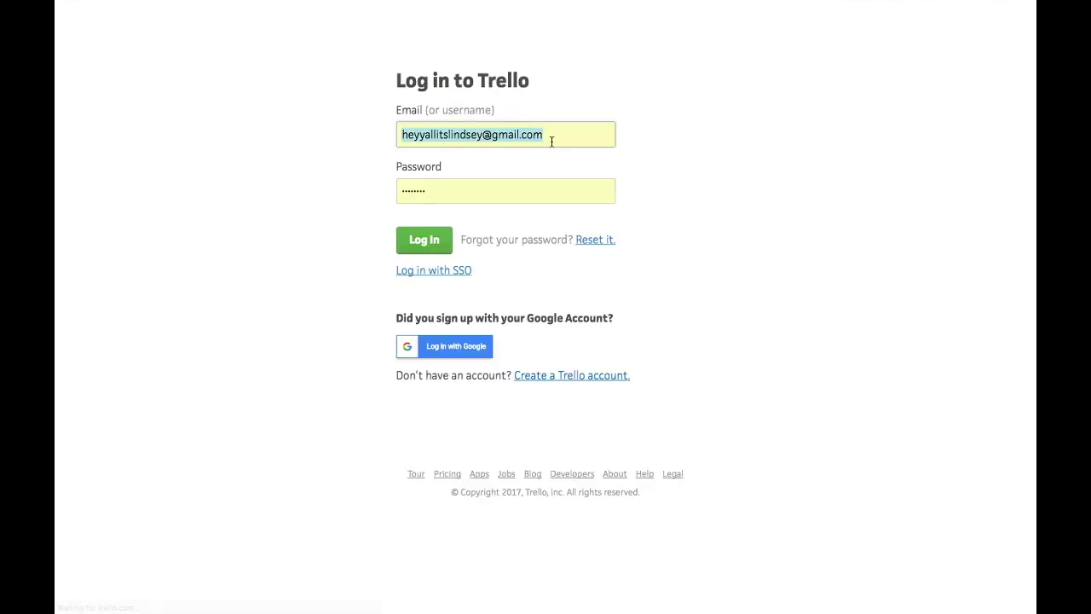
text(lin)
key(Down)
key(Return)
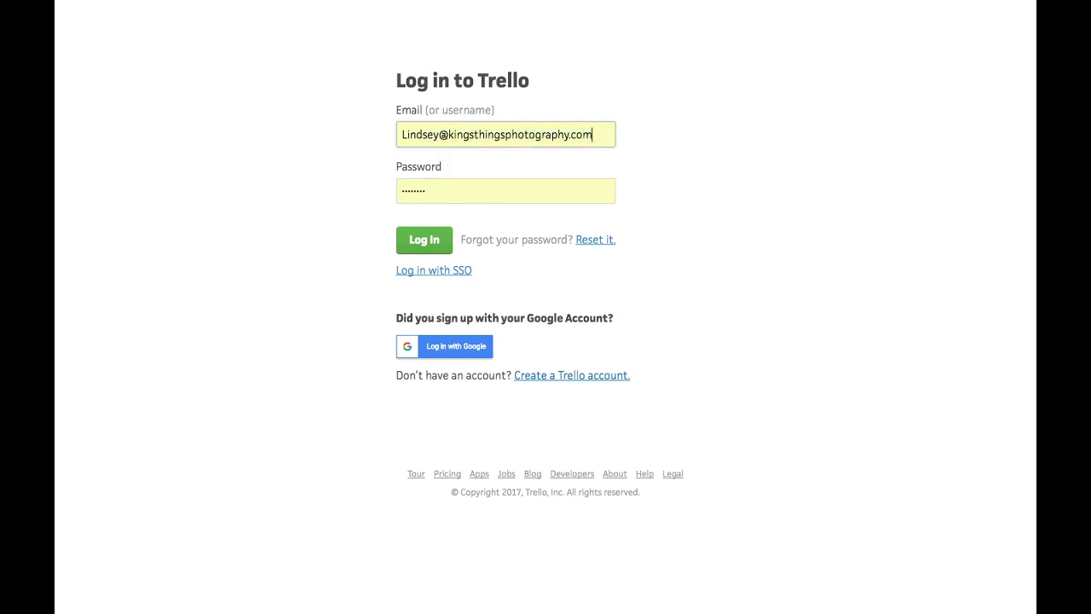
click(486, 187)
click(482, 247)
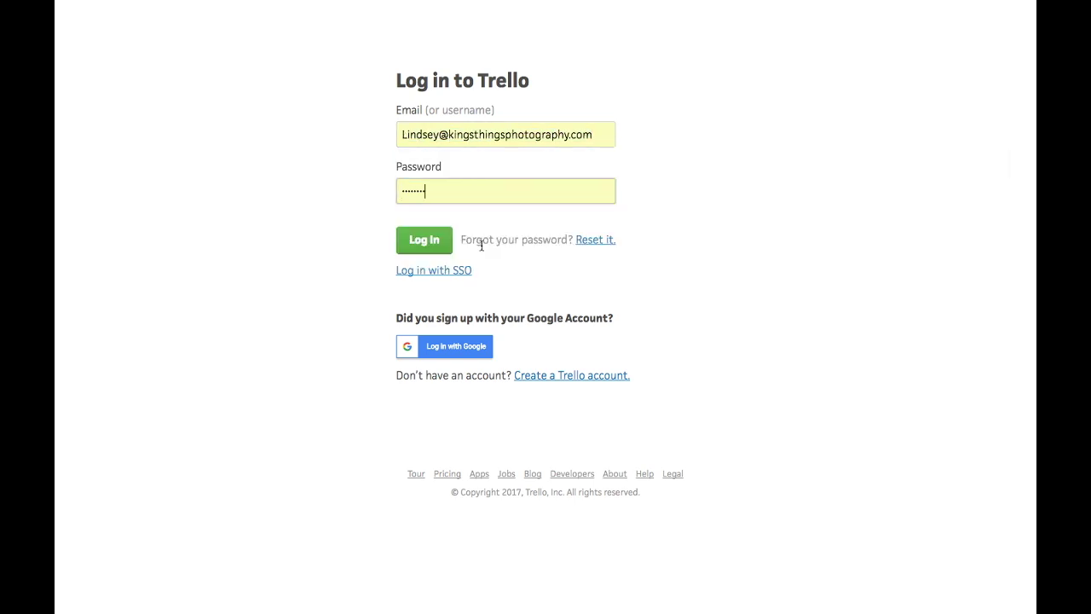
click(427, 242)
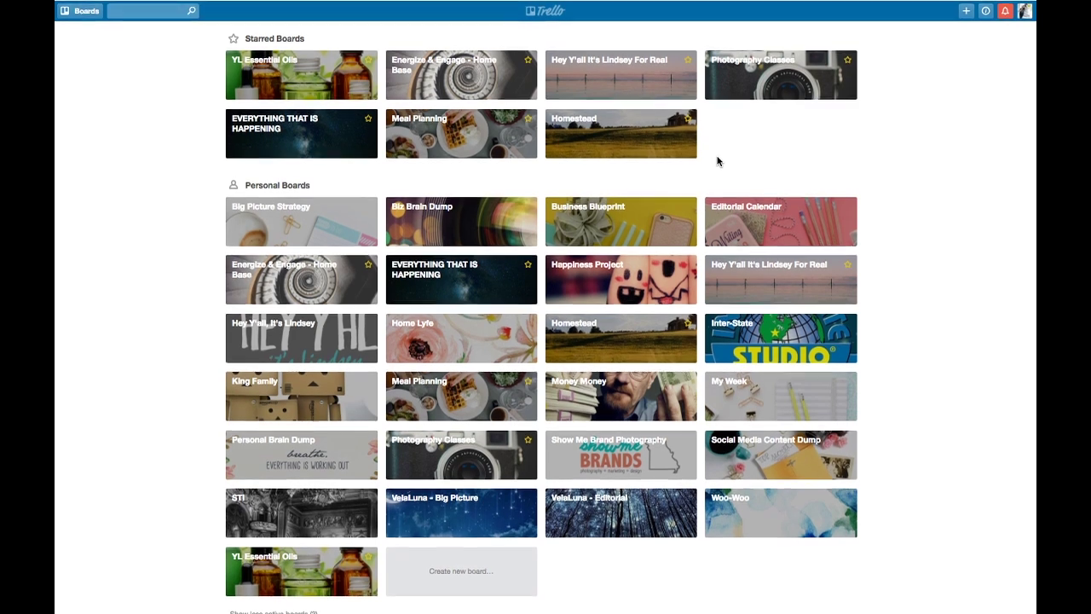
Open the starred Meal Planning board and look through the color options for its background.
click(463, 135)
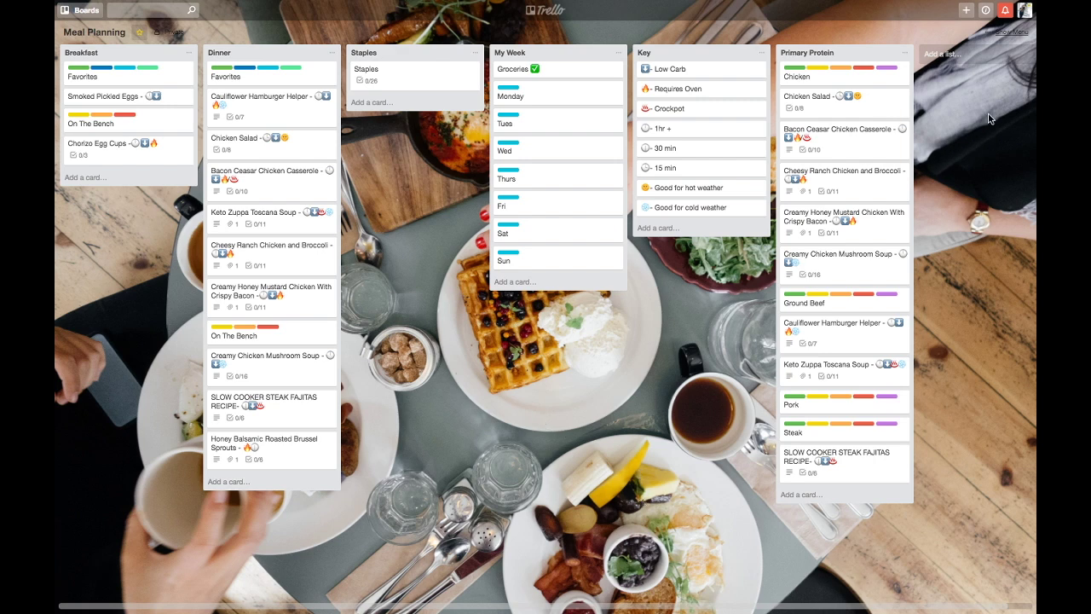
click(1008, 35)
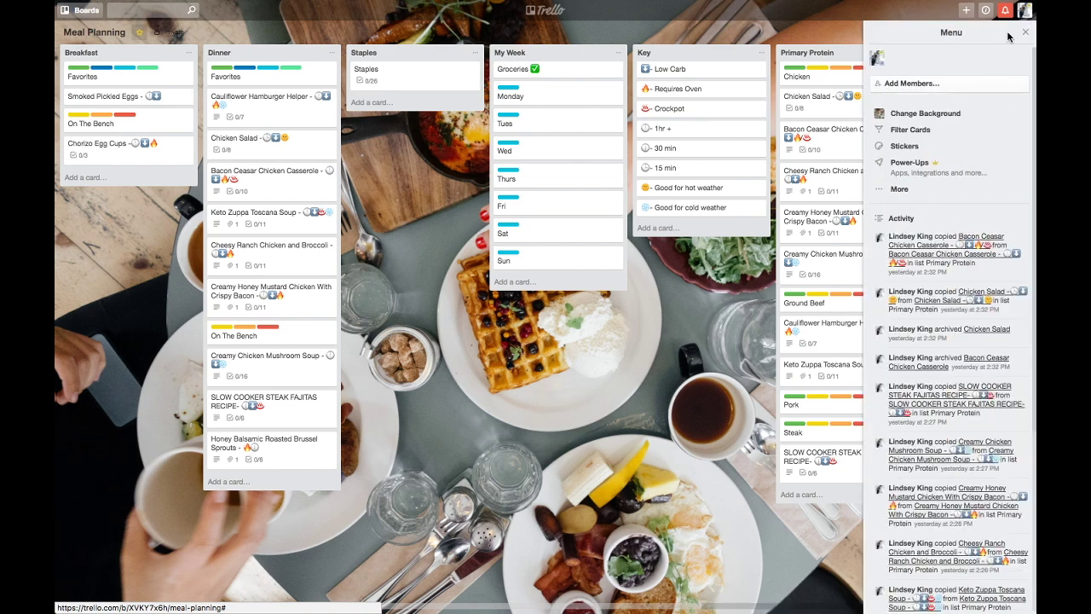
click(927, 111)
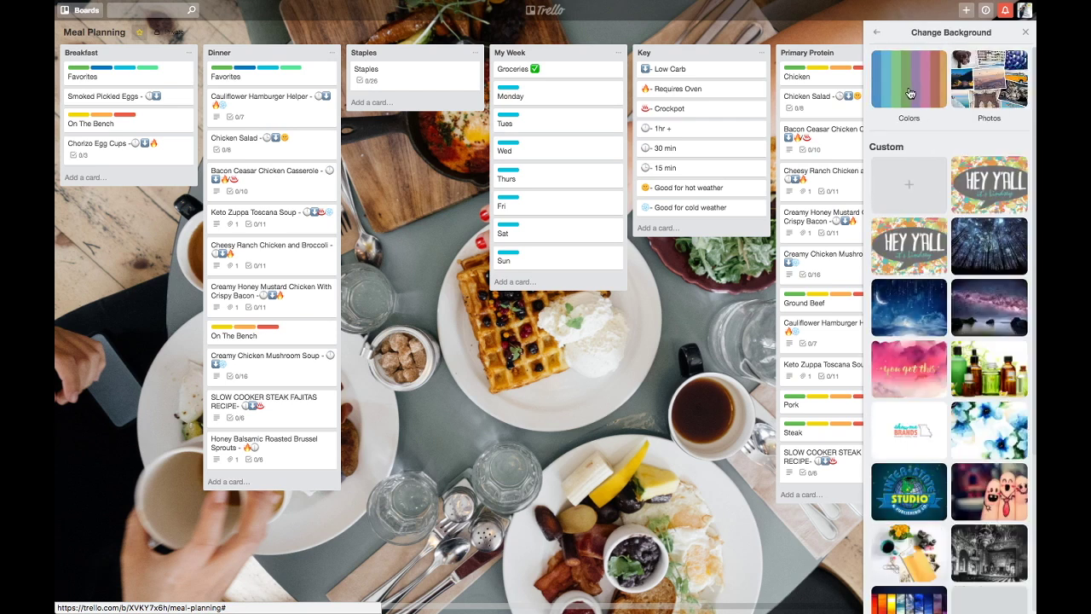
click(908, 83)
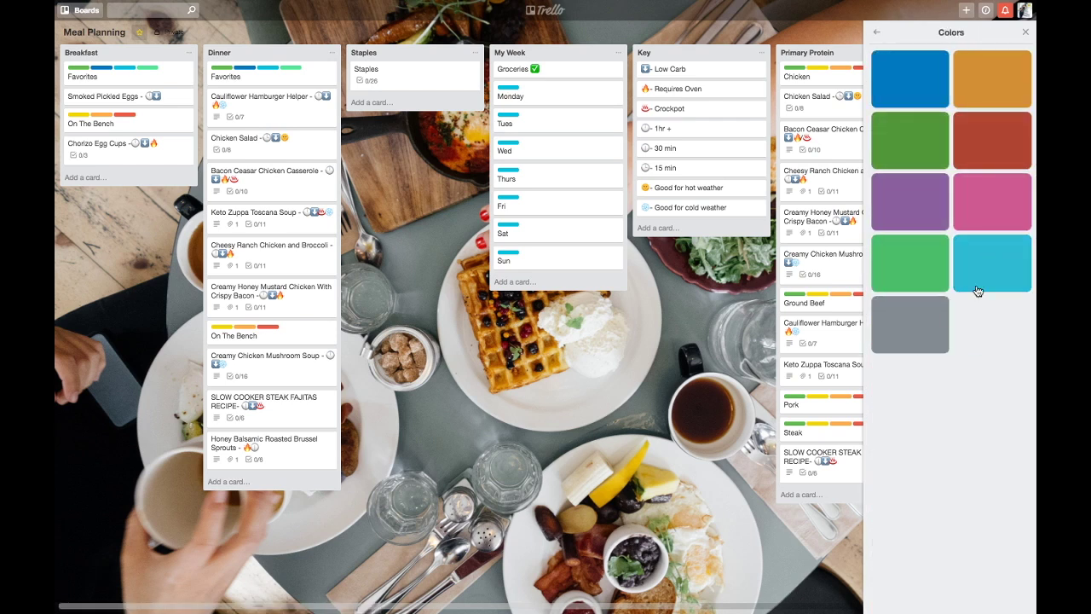
click(876, 31)
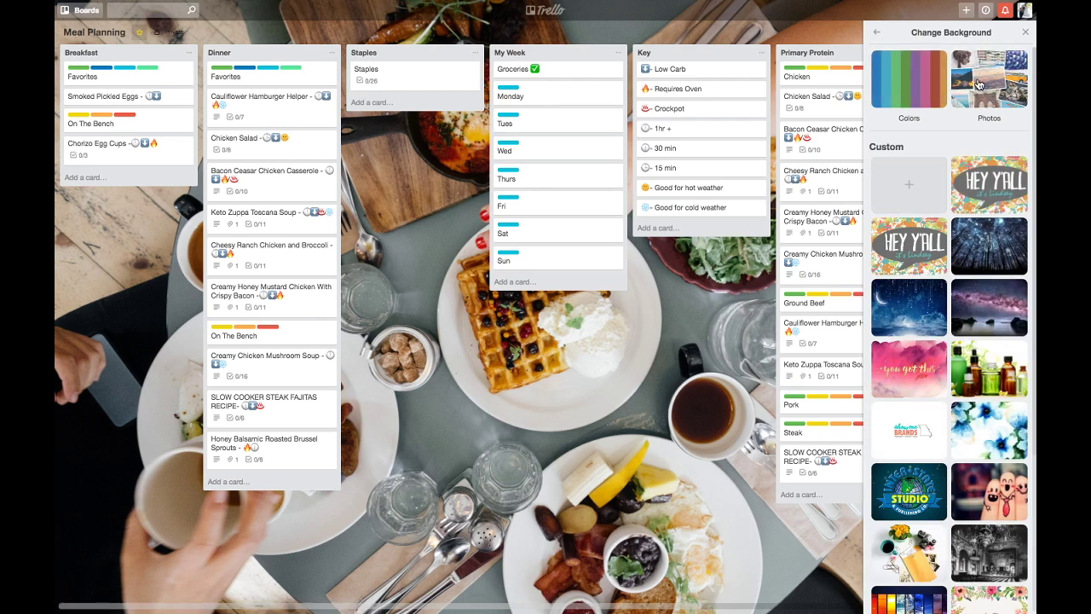
Search the background photos for "food" and browse the pictures.
click(976, 77)
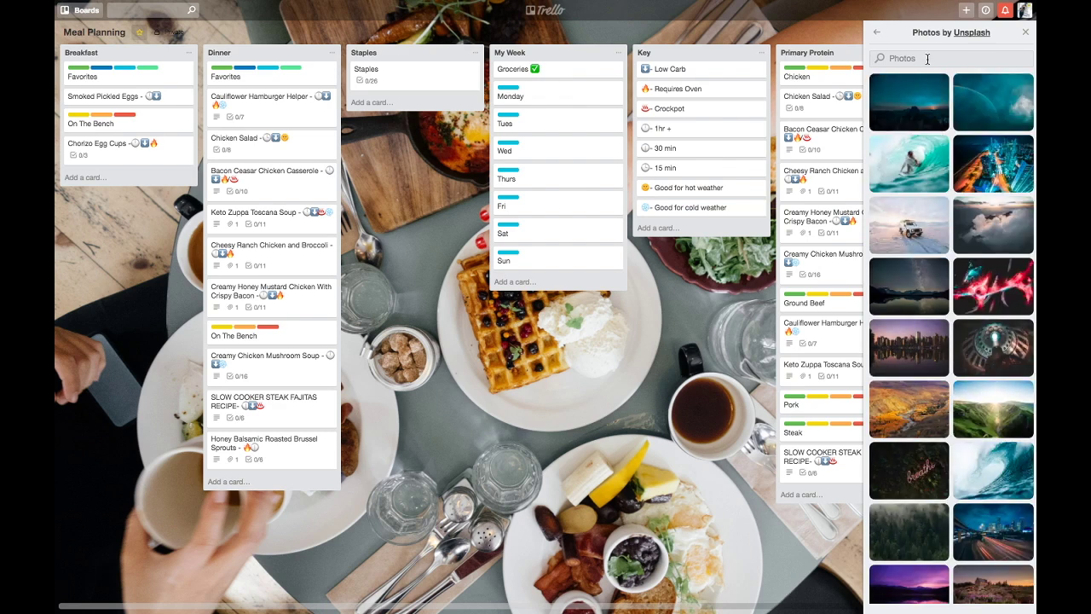
text(food)
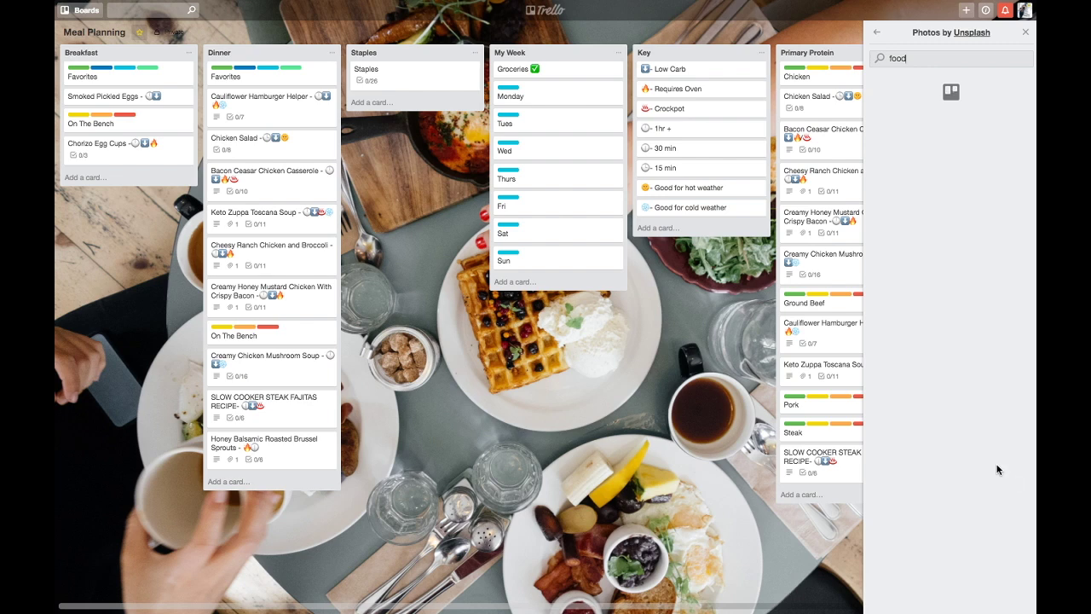
scroll(981, 443, down, 3)
scroll(972, 415, down, 5)
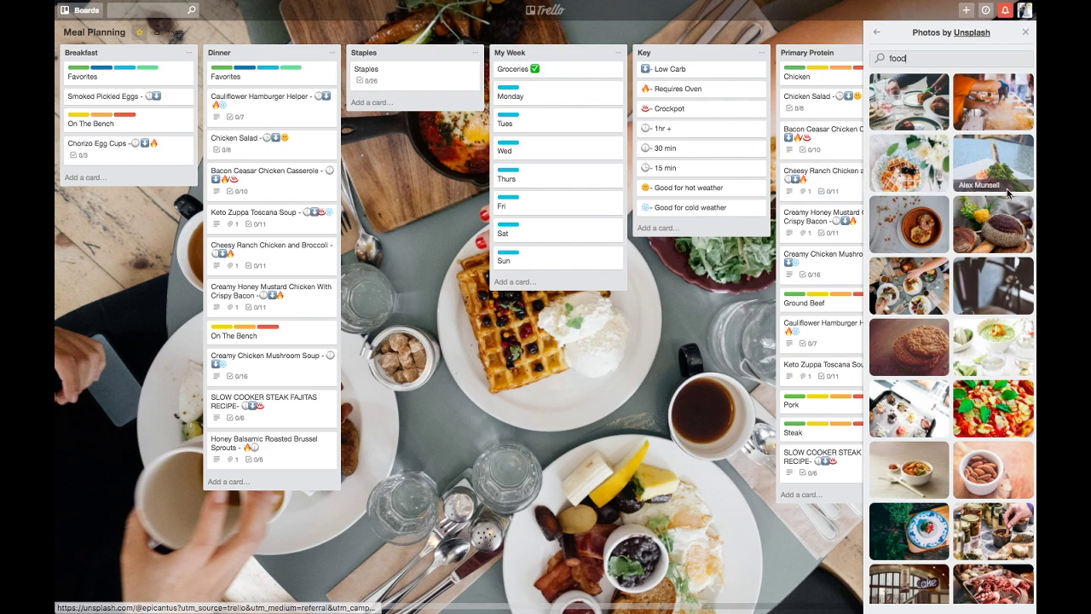
scroll(968, 388, down, 2)
scroll(968, 387, down, 7)
scroll(969, 387, up, 7)
scroll(968, 387, up, 9)
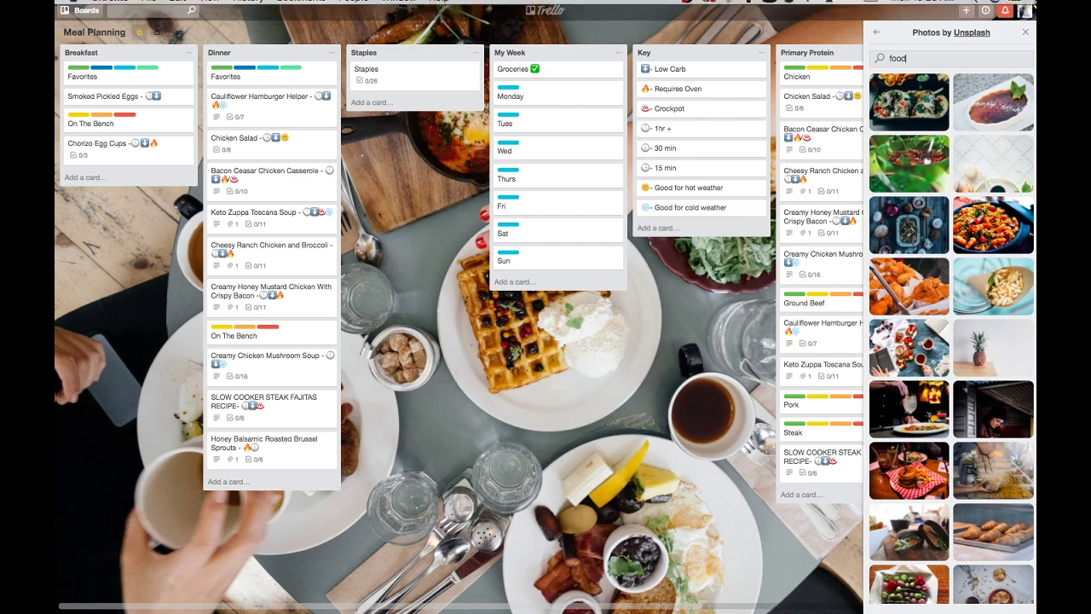
click(1025, 32)
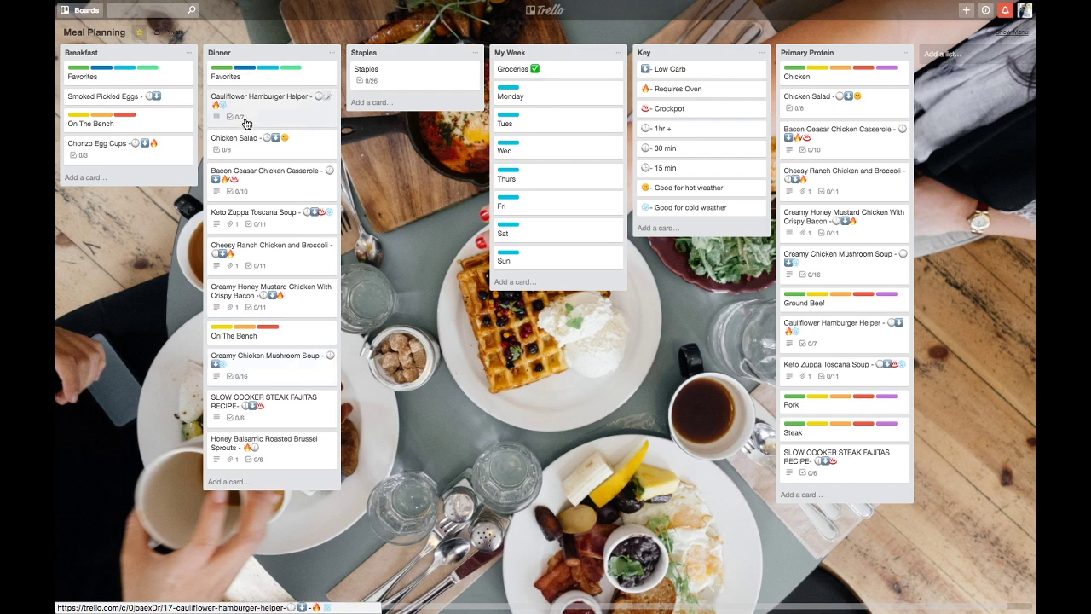
In the Staples card, save the pending edit in the Kitchen Stuff checklist that corrects "Coconu Oil" to "Coconut Oil".
click(399, 81)
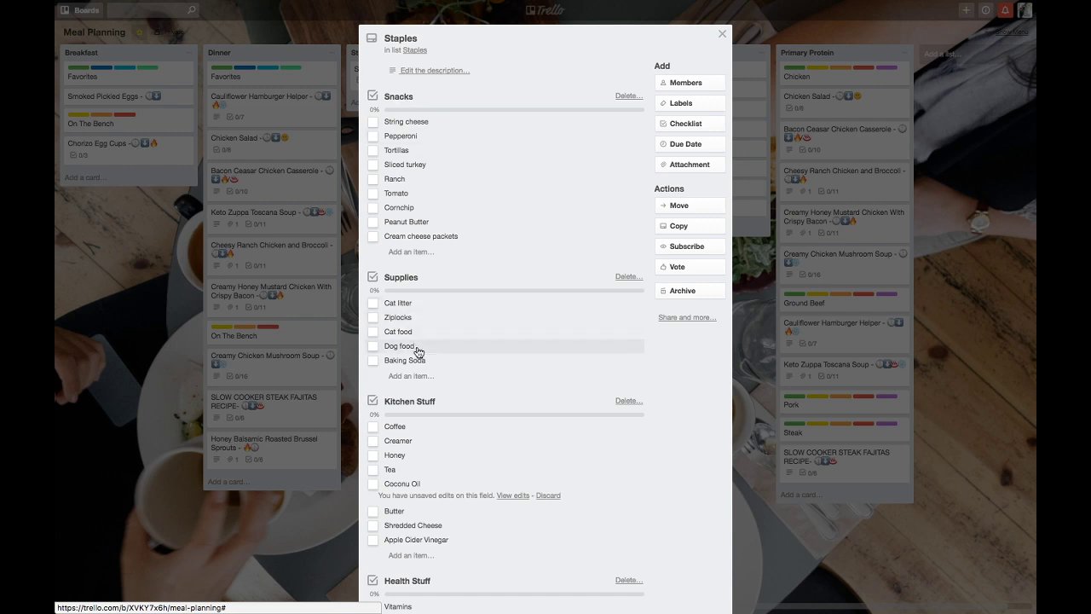
scroll(419, 369, down, 2)
scroll(419, 369, down, 5)
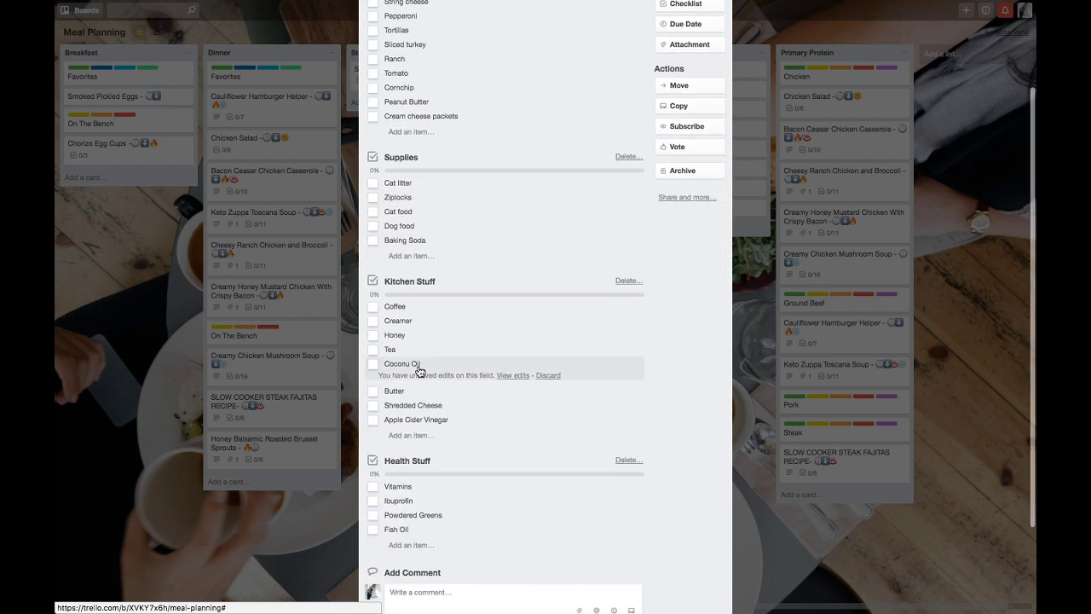
scroll(426, 433, up, 7)
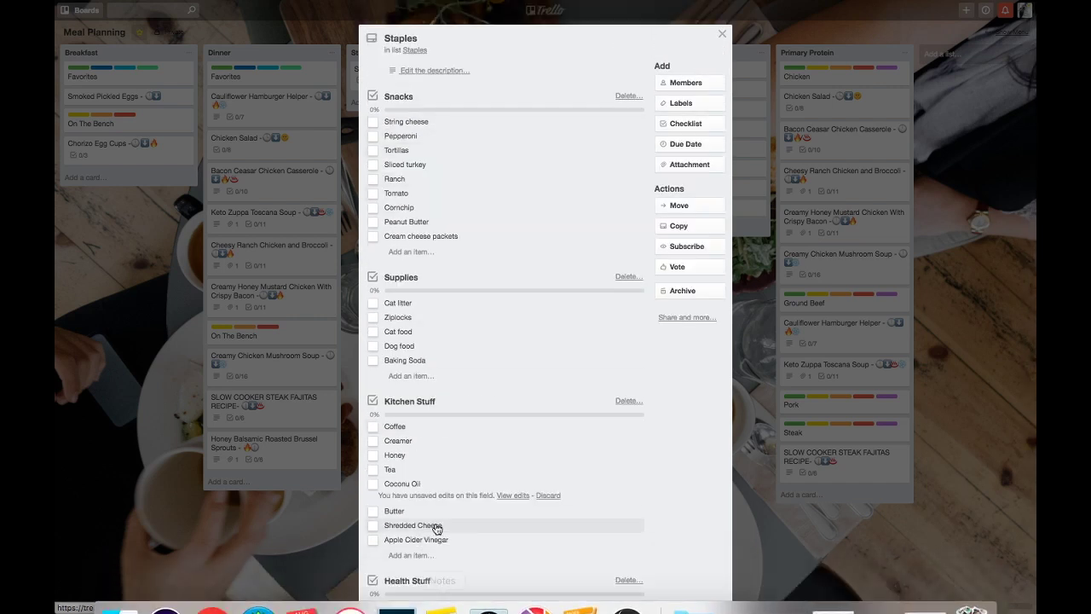
click(514, 498)
click(397, 511)
scroll(535, 336, down, 6)
scroll(535, 336, up, 6)
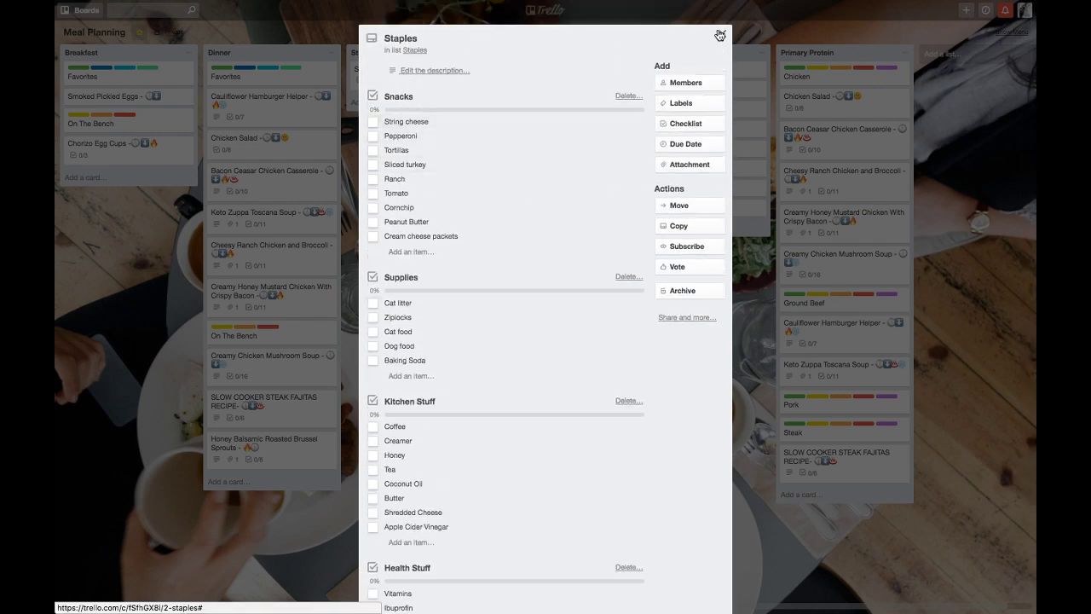
click(721, 36)
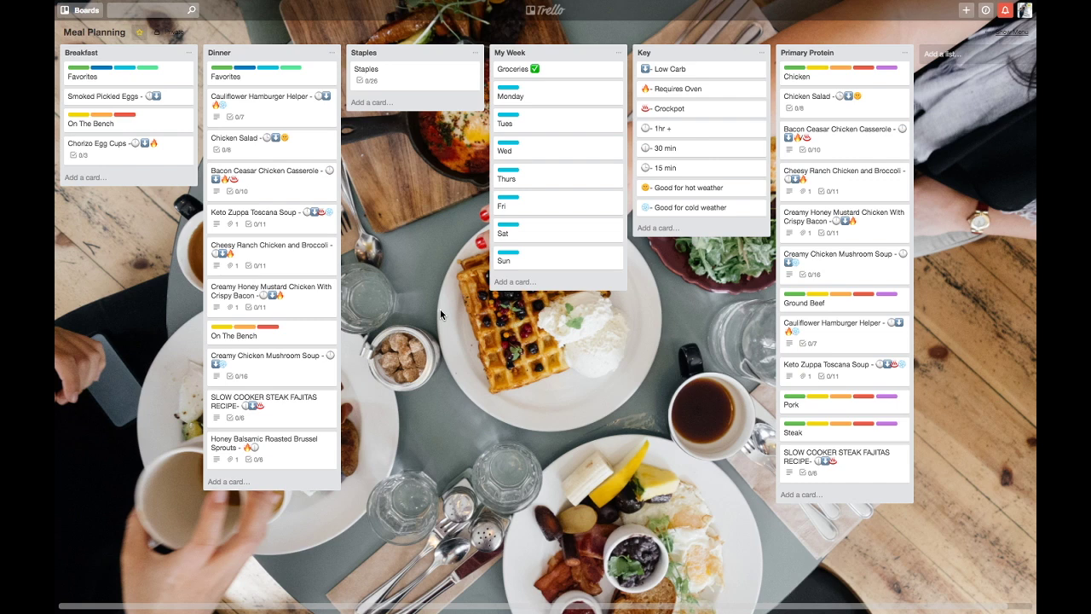
Open the Cauliflower Hamburger Helper card in the Dinner list and examine its title emojis, recipe description and ingredient checklist.
click(297, 111)
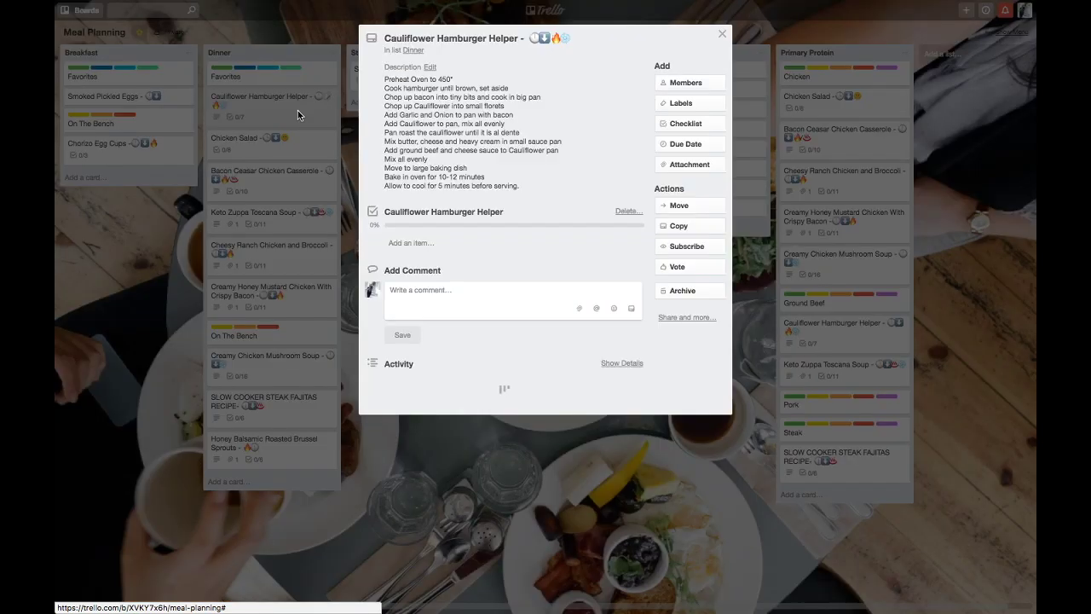
click(476, 39)
click(529, 39)
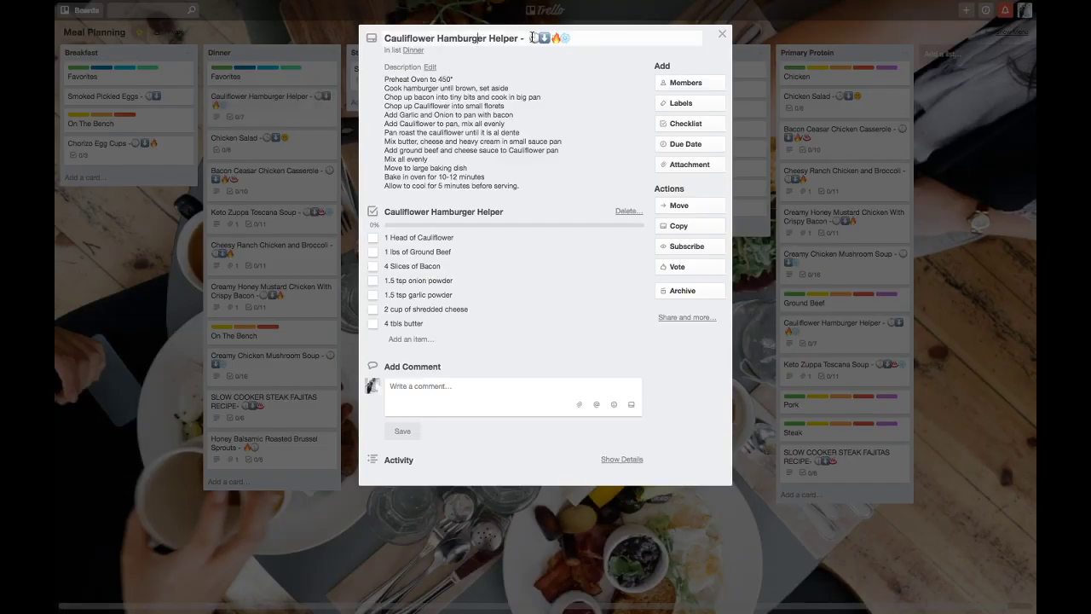
click(723, 36)
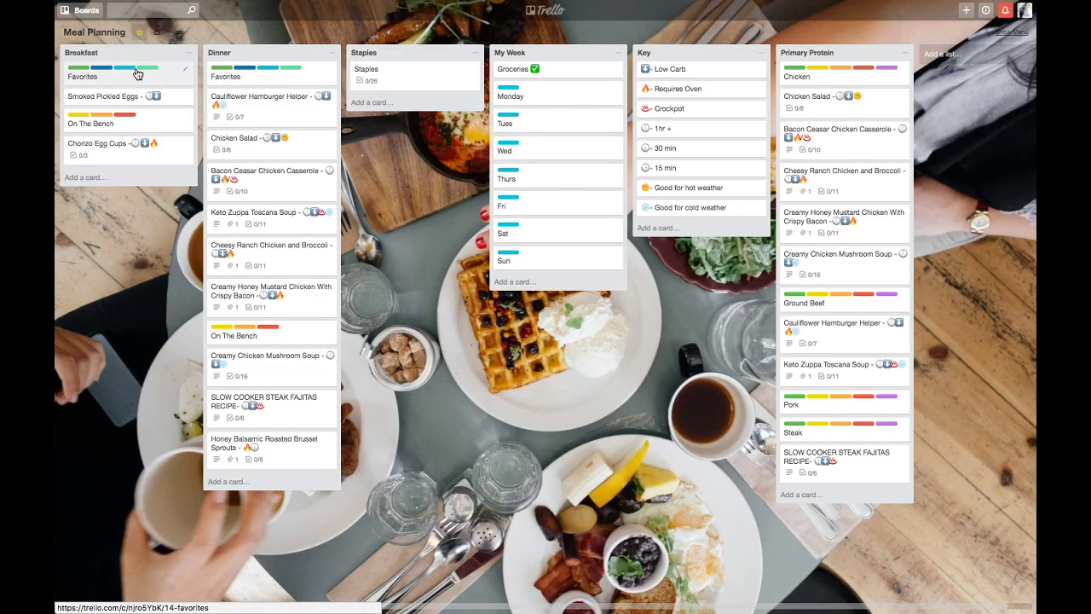
Add the dark blue and Baby Blue labels to the Chicken card in the Primary Protein list.
click(806, 78)
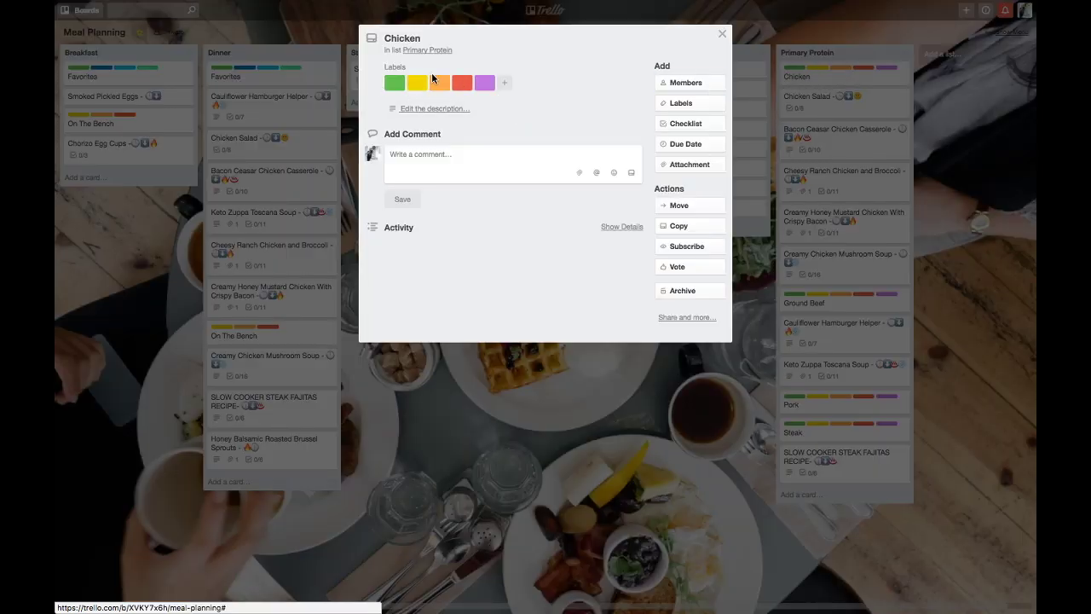
click(502, 85)
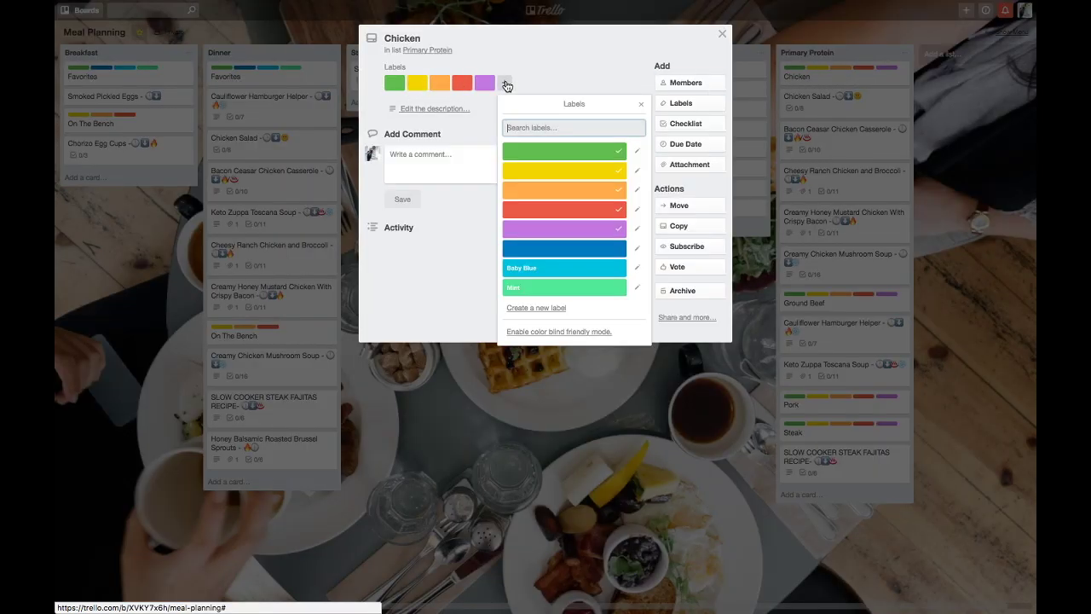
click(562, 254)
click(565, 269)
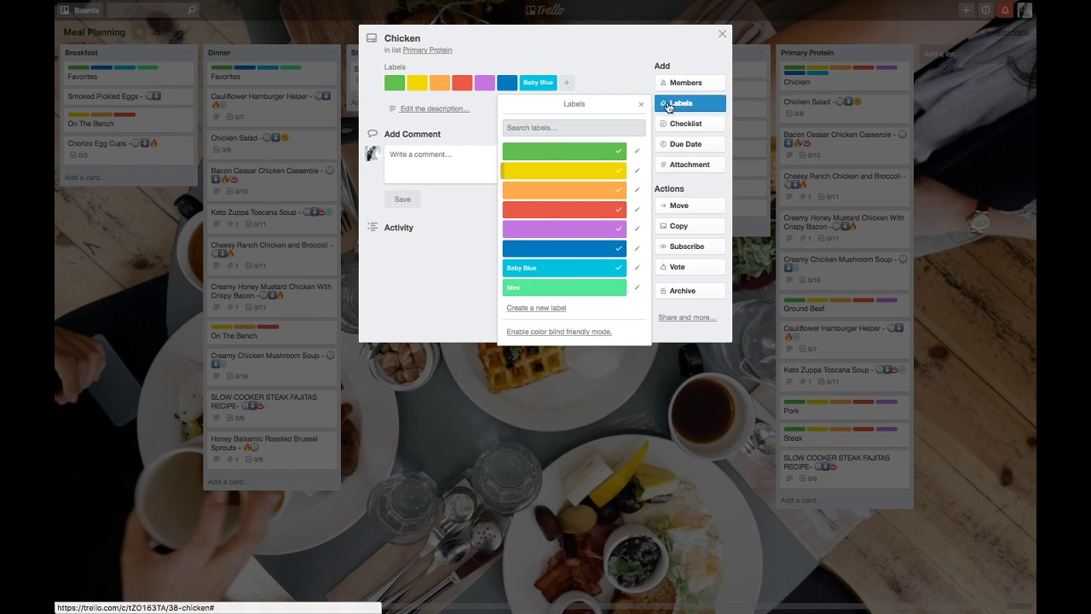
click(640, 107)
click(722, 35)
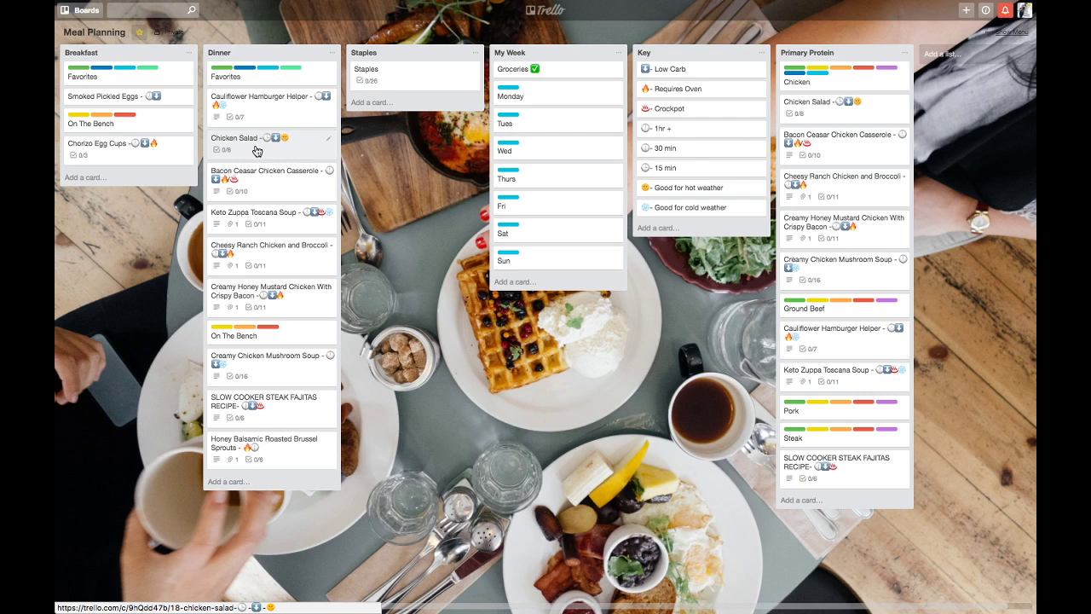
Add a list named "Things I want to Try" after the Primary Protein list.
click(961, 55)
text(Things I want to Try)
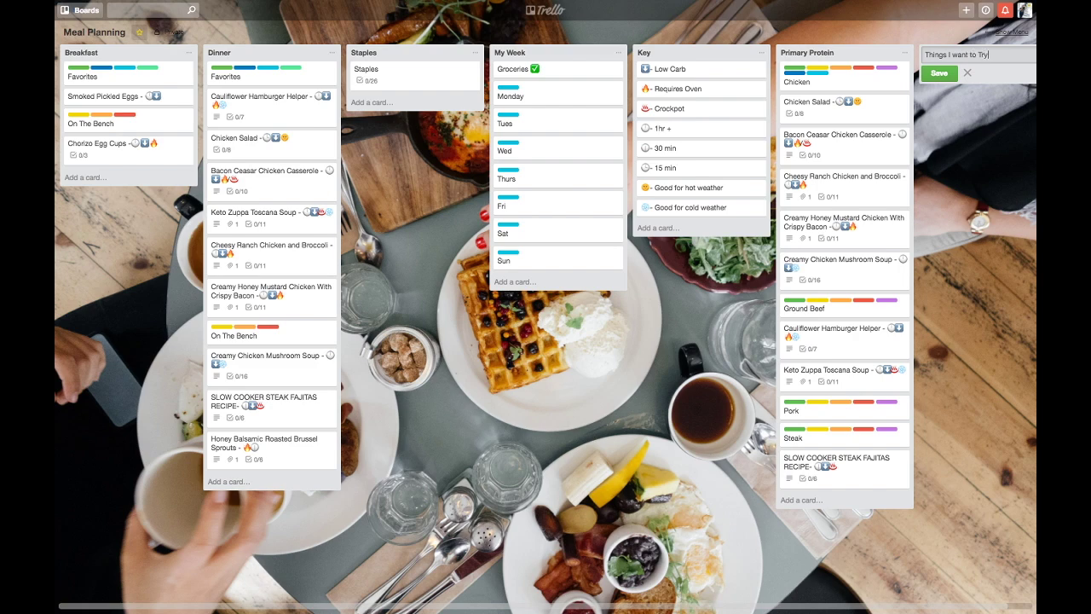
key(Return)
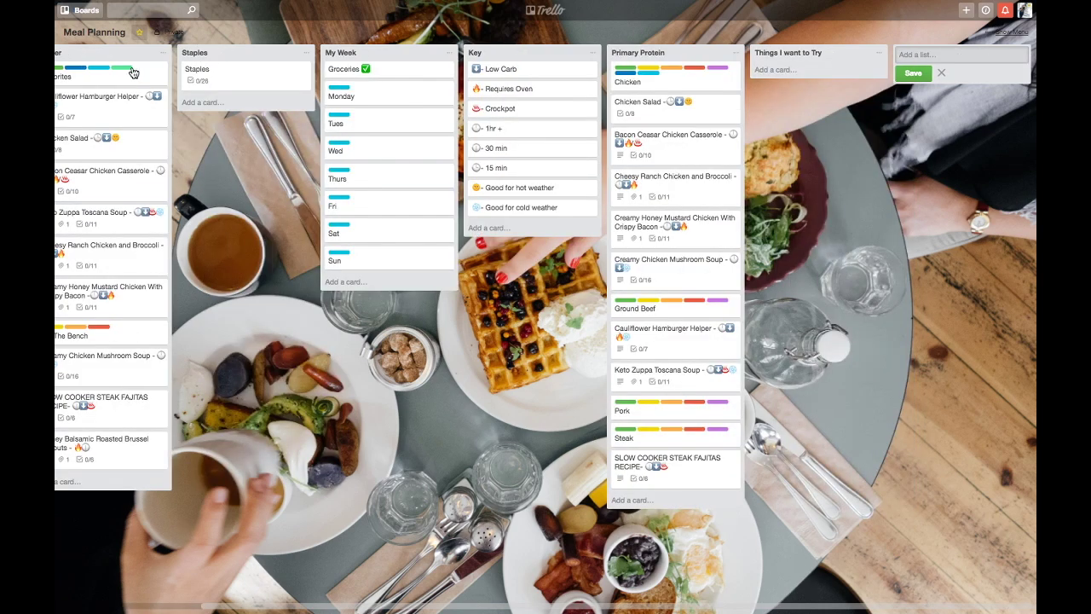
scroll(85, 375, left, 2)
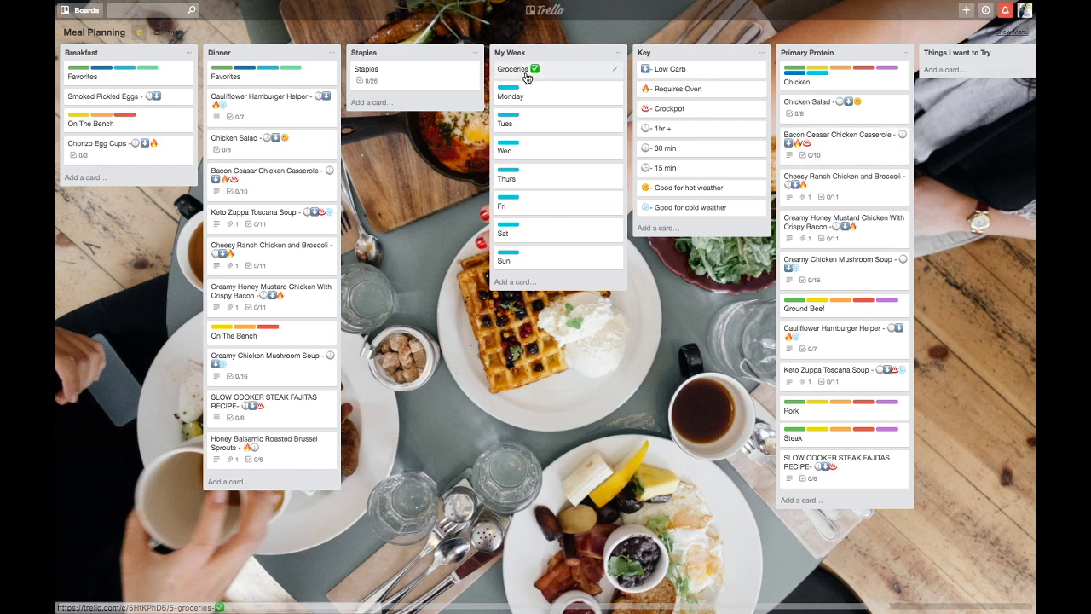
Archive the "Things I want to Try" list.
scroll(976, 68, right, 1)
scroll(976, 68, right, 2)
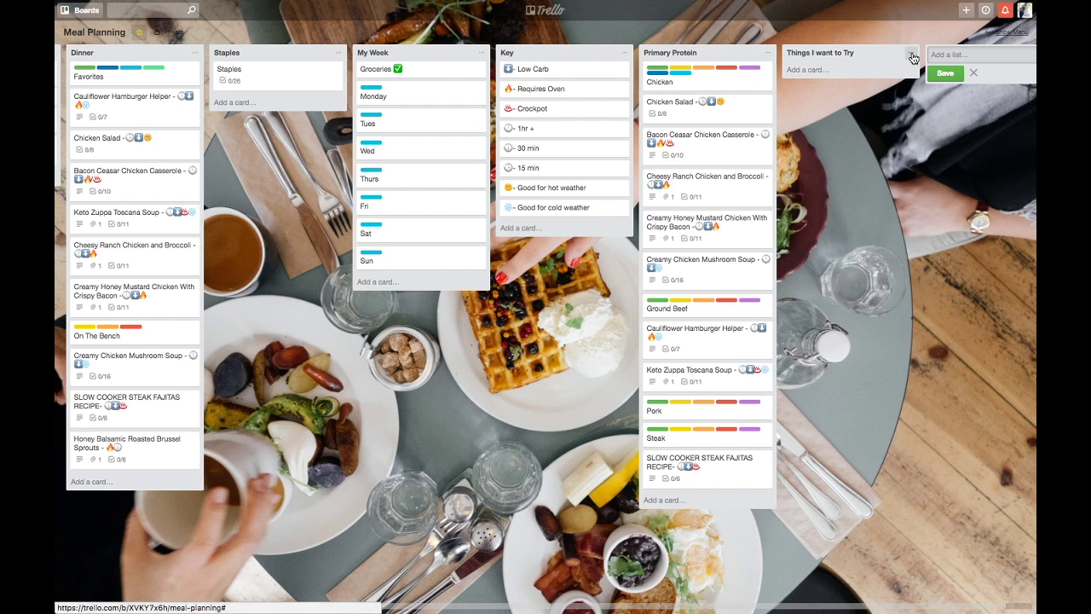
click(910, 53)
click(919, 210)
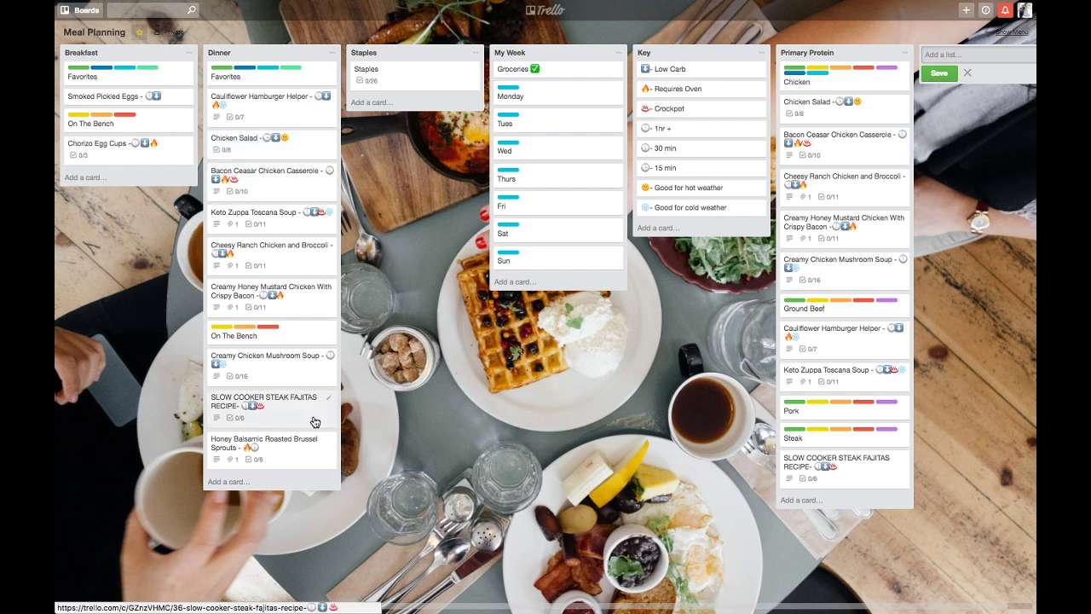
mouse_move(756, 5)
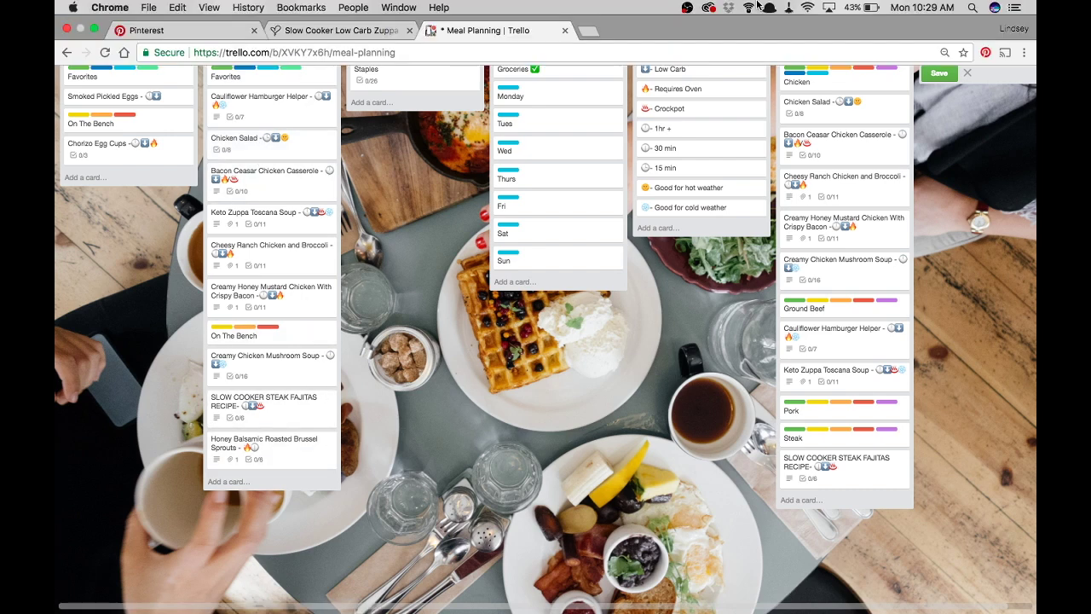